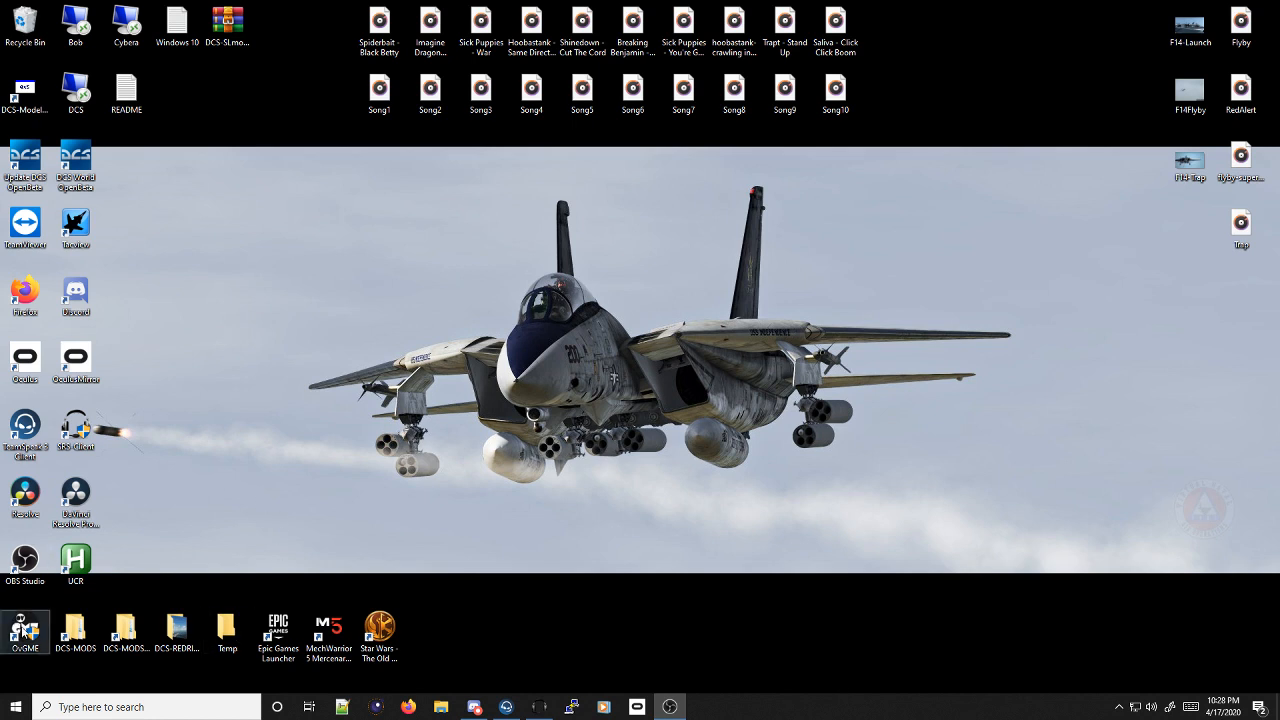
Switch to Firefox and request the OvGME download from dcs.cvw14.com/ovgme/ovgme.zip
double_click(24, 631)
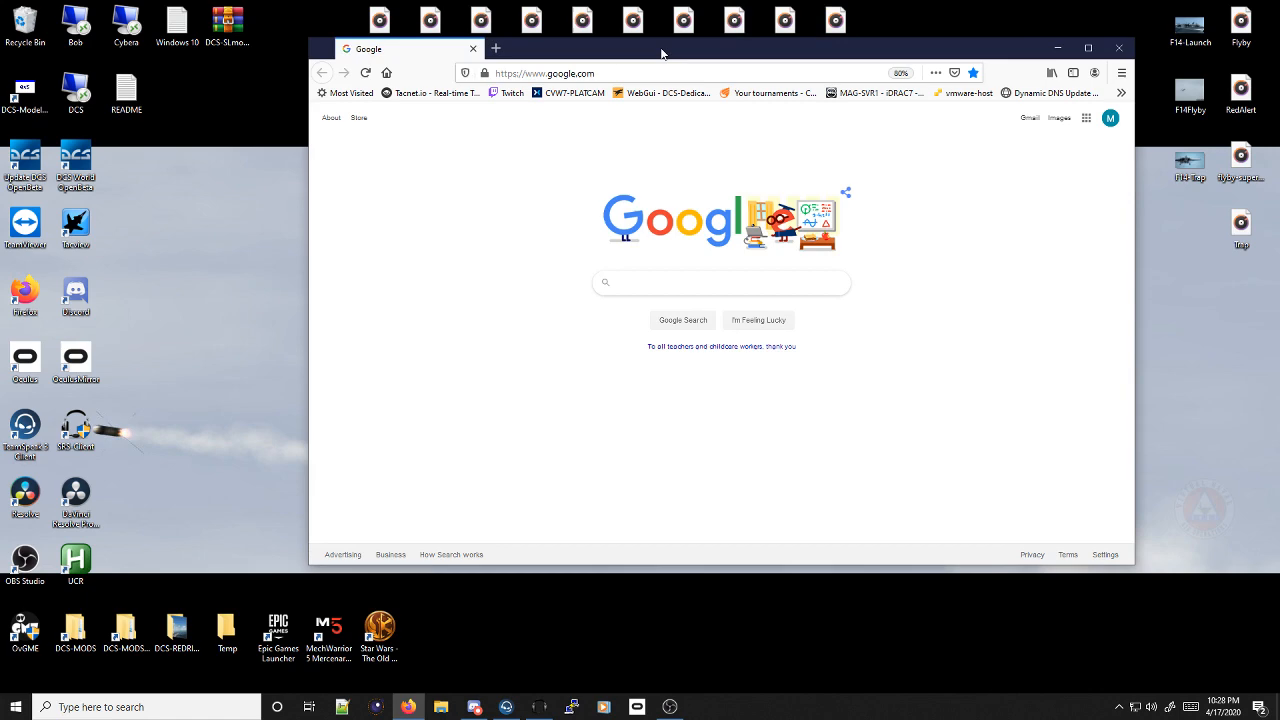
mouse_move(660, 48)
mouse_down()
mouse_move(607, 161)
mouse_move(604, 82)
mouse_up()
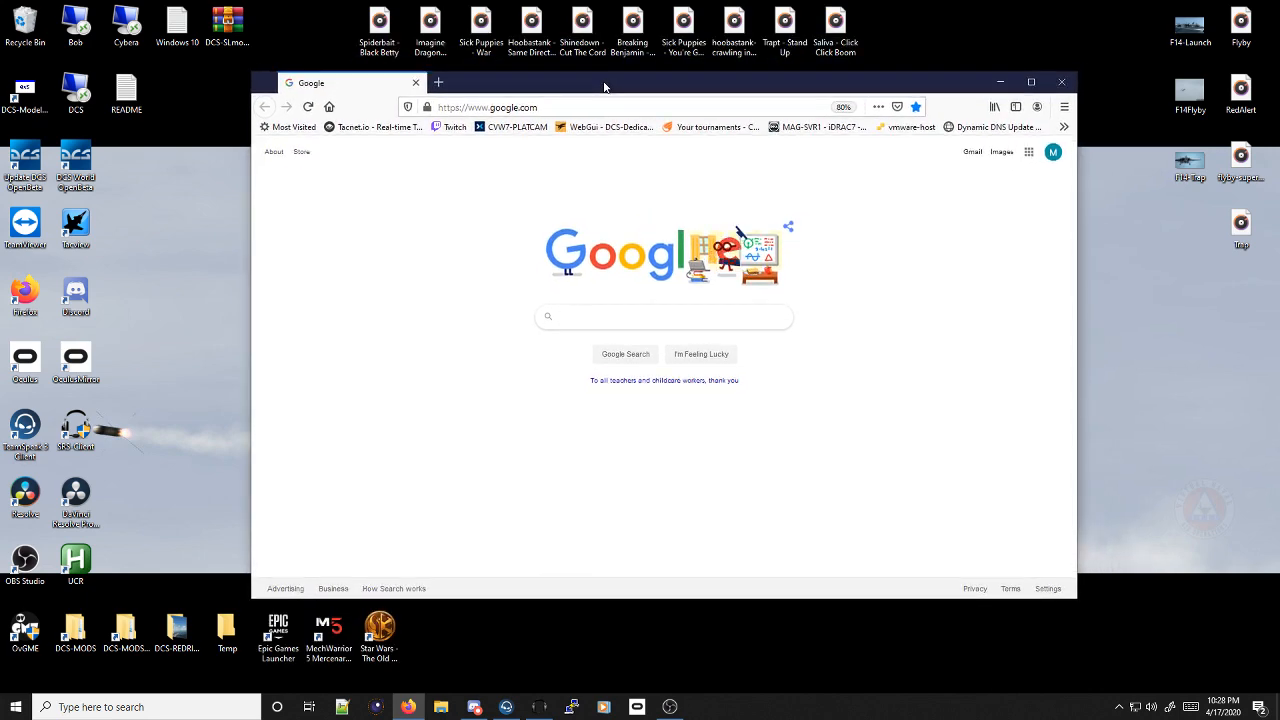
click(595, 107)
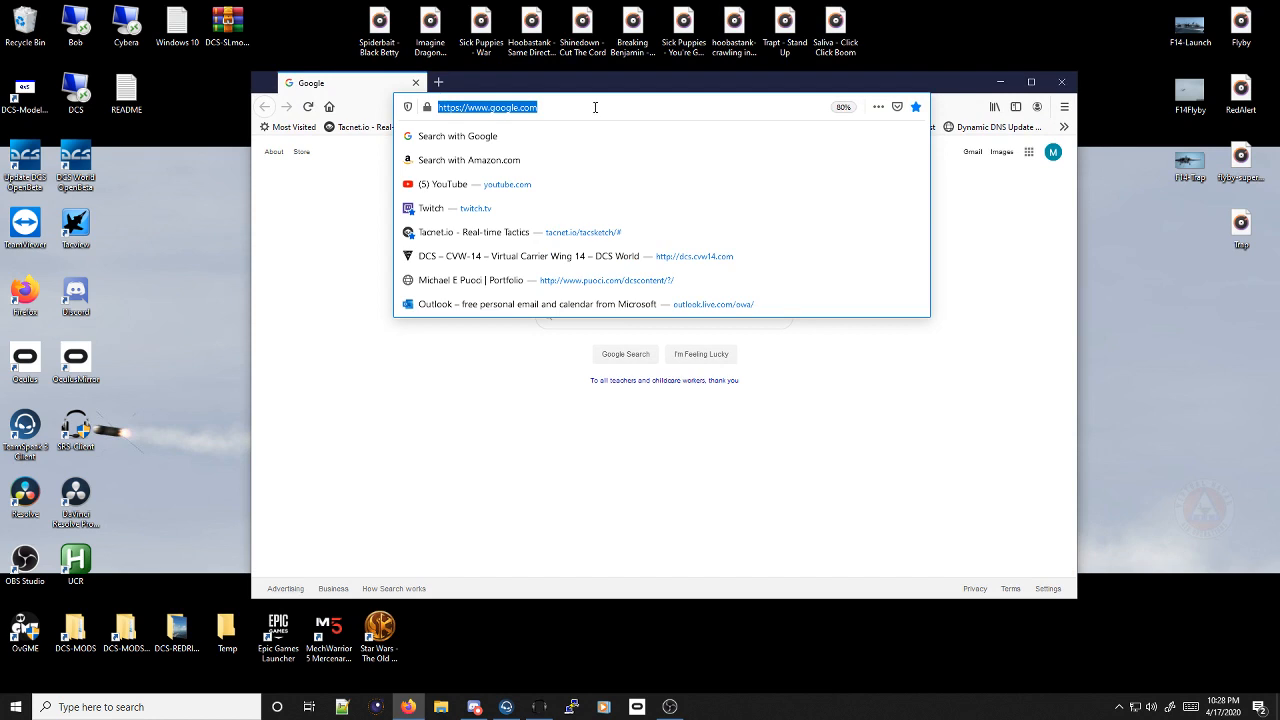
text(dcs.cvw14.com/)
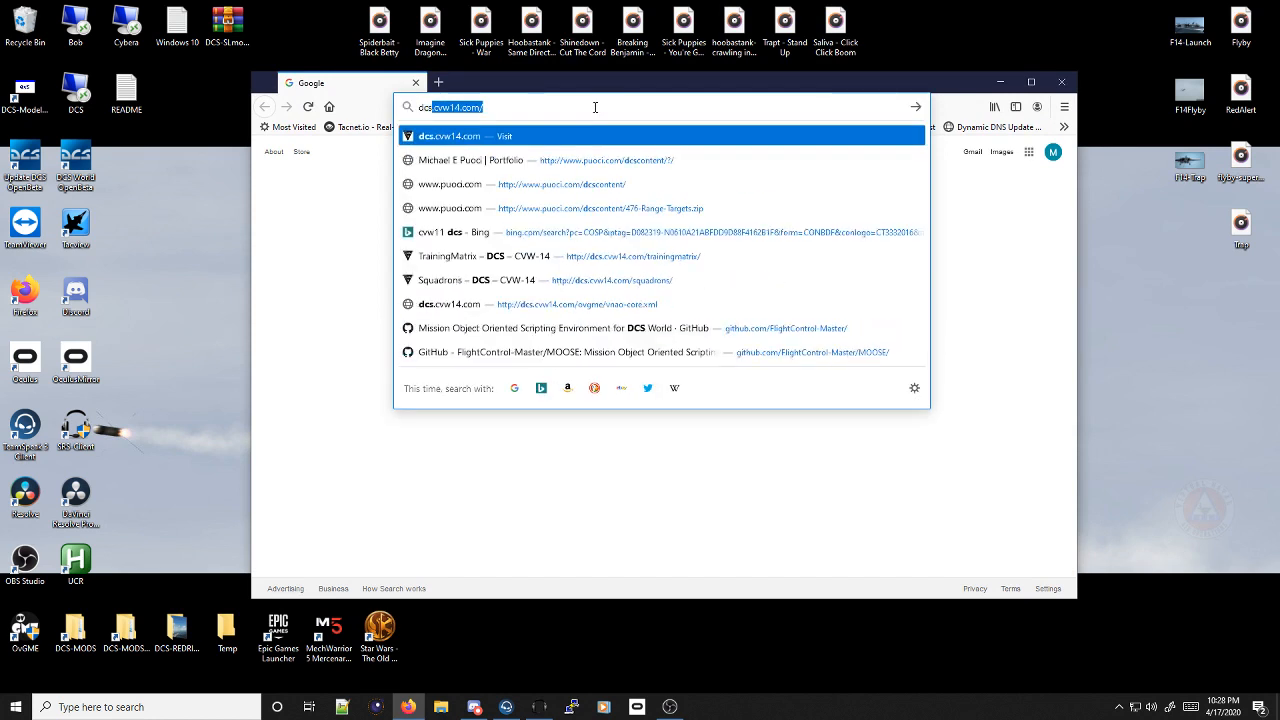
key(End)
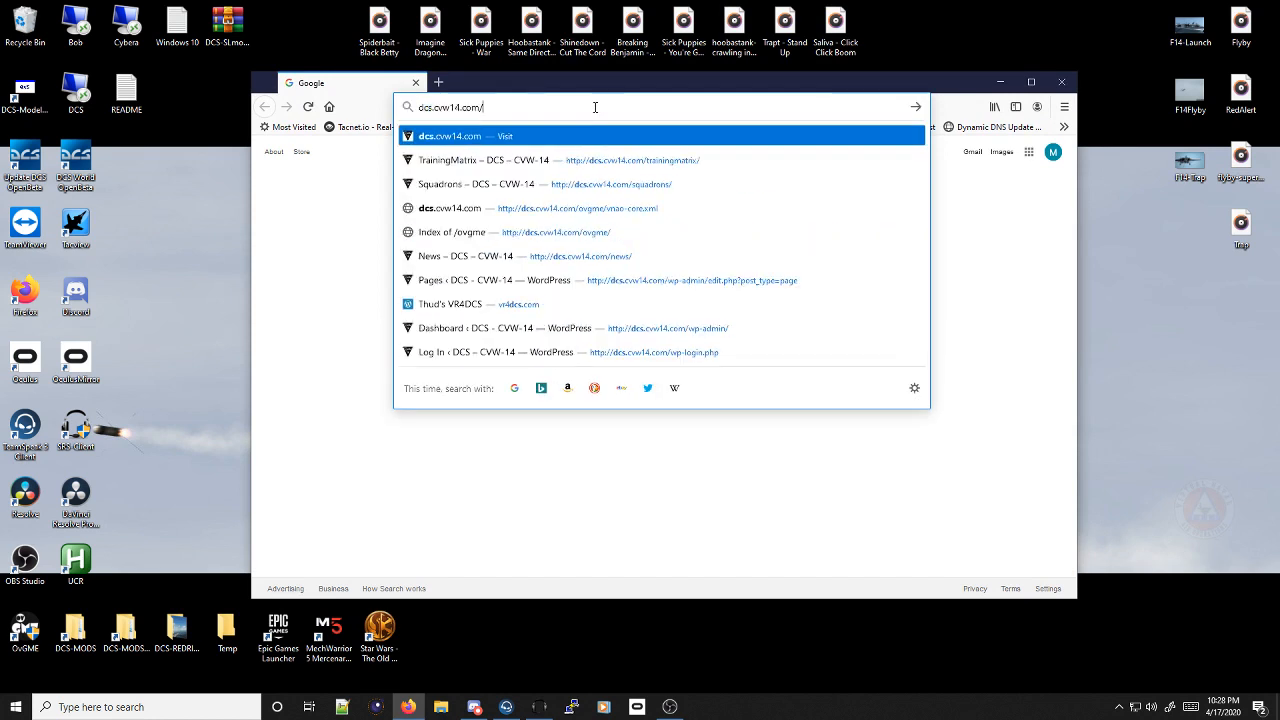
text(ovgme/)
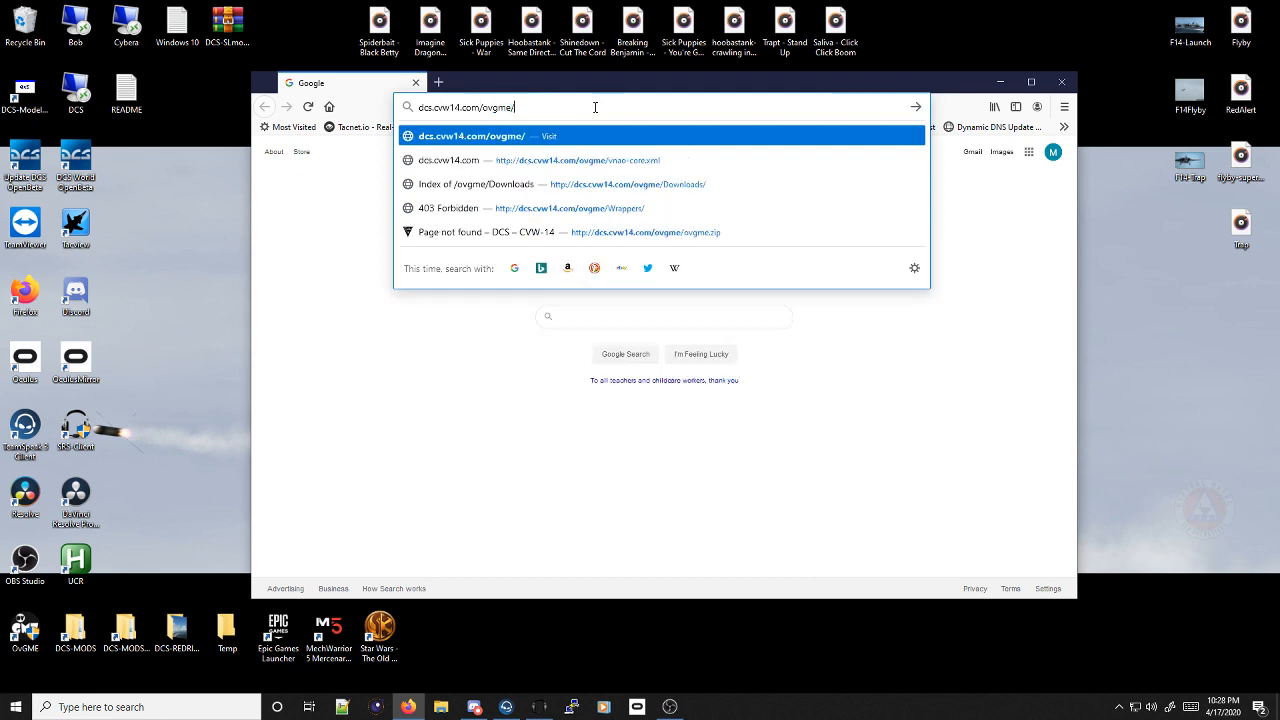
text(ovgme.zip)
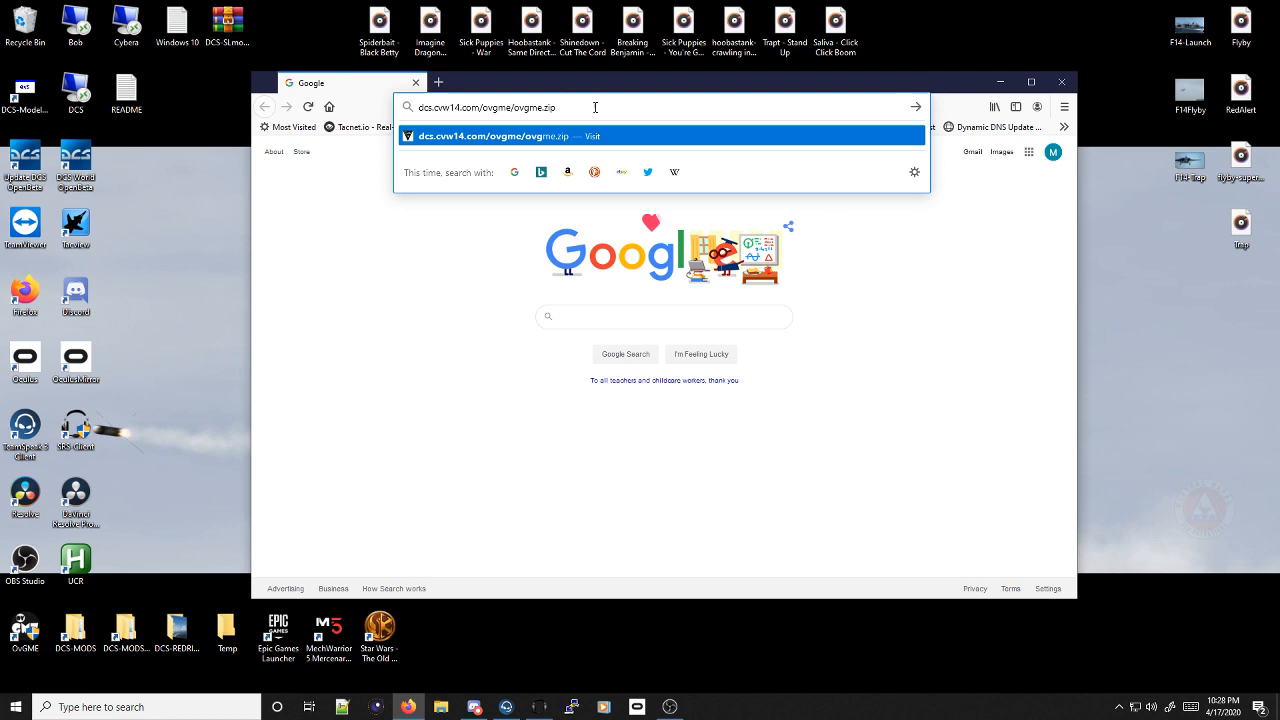
key(Return)
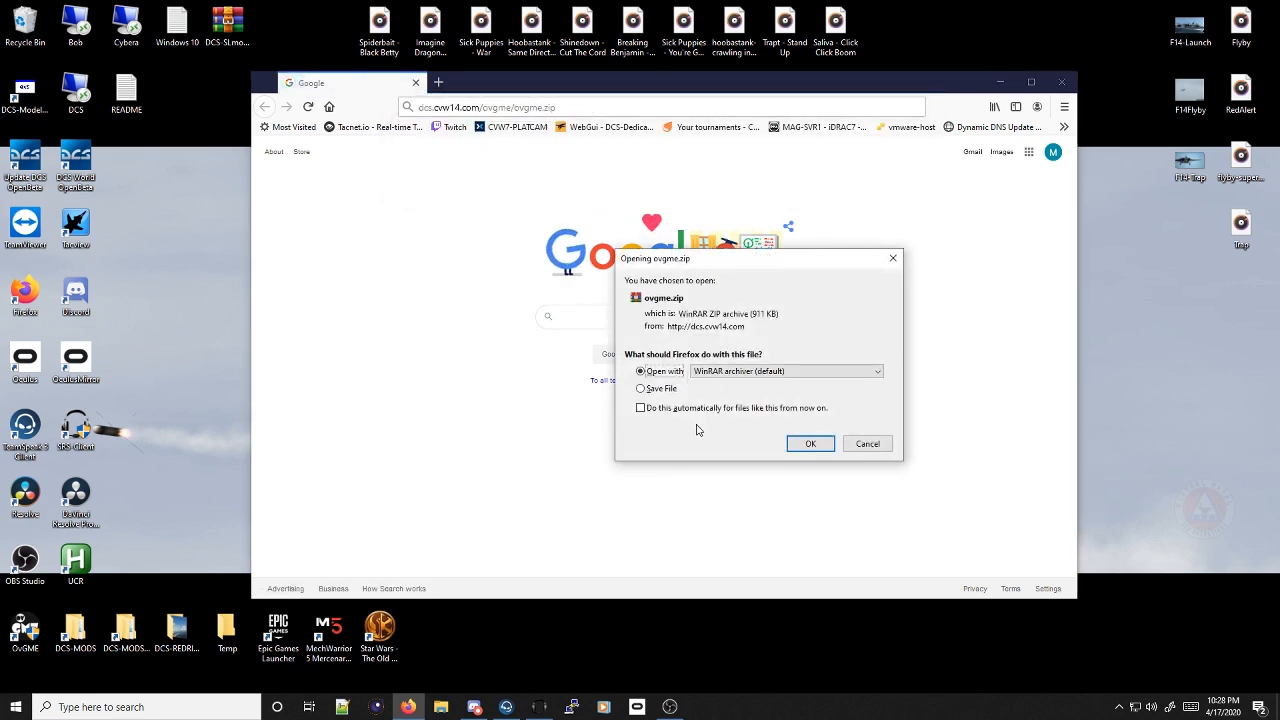
Open the ovgme.zip download with WinRAR archiver, dismiss the licence notice and move the archive window aside
click(810, 444)
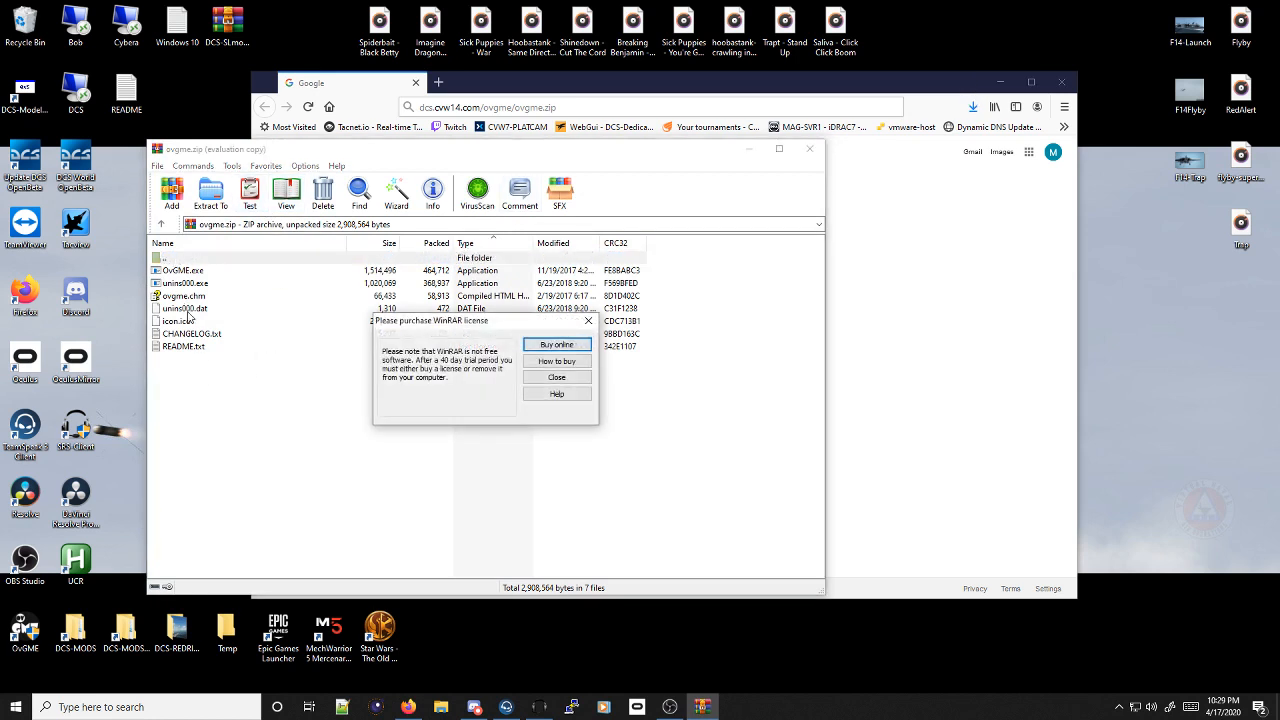
click(554, 381)
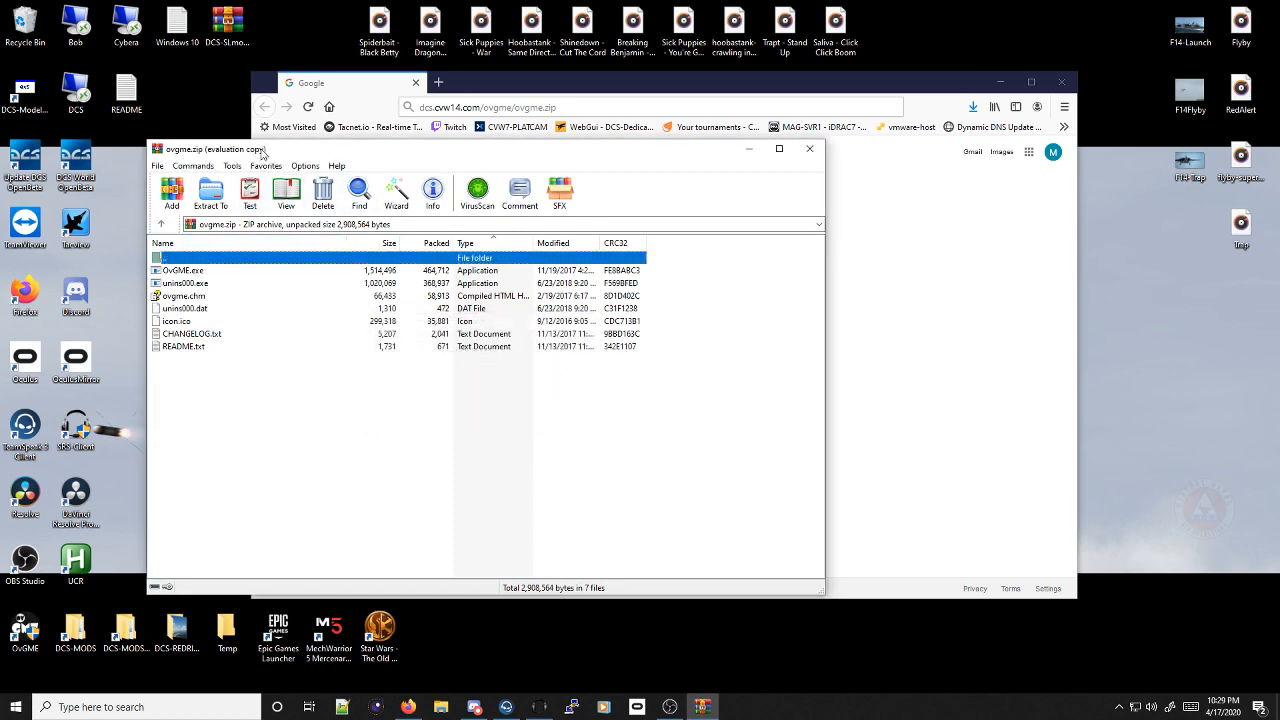
drag(262, 153, 605, 176)
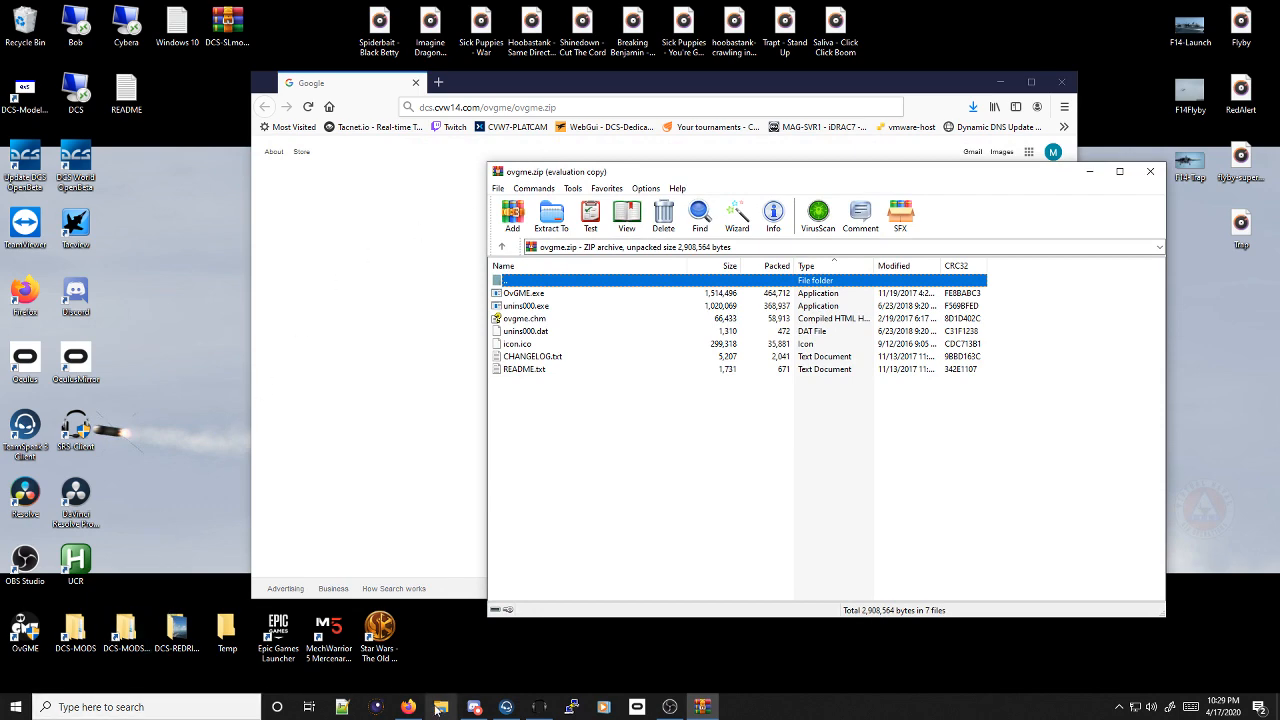
Check the target path in the OvGME desktop shortcut's properties and close the archive and browser windows
click(437, 707)
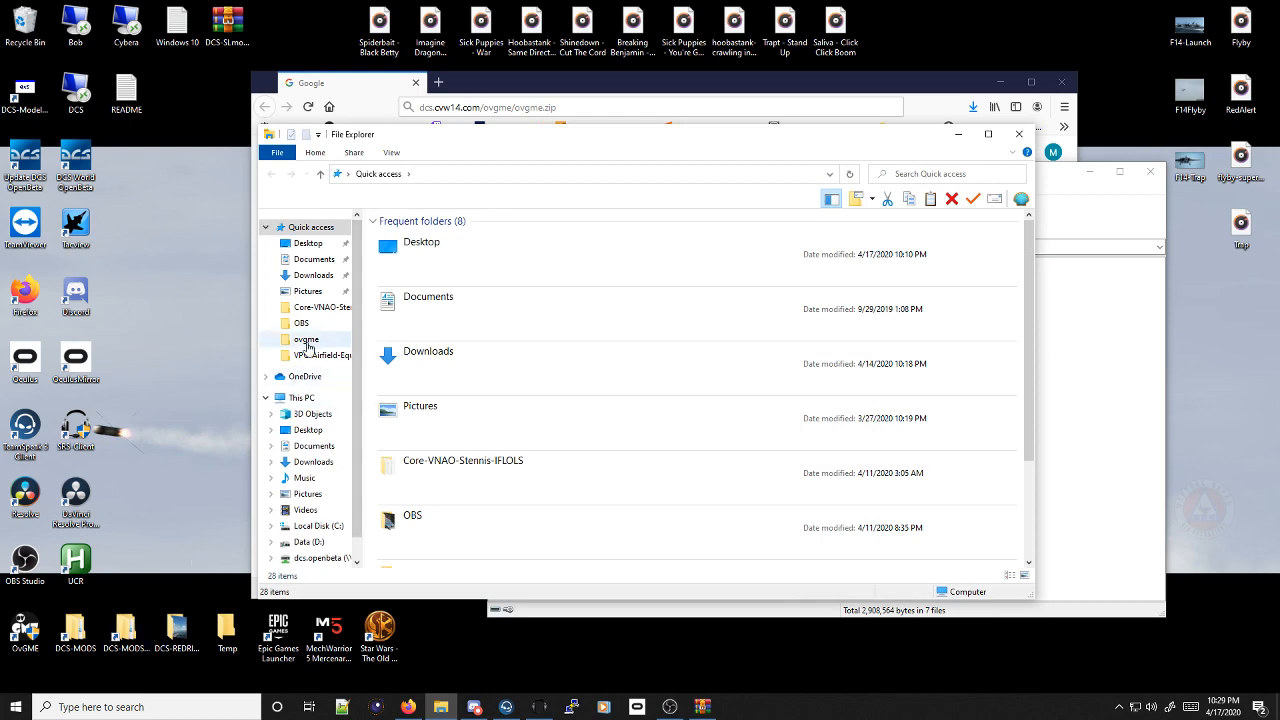
click(1019, 134)
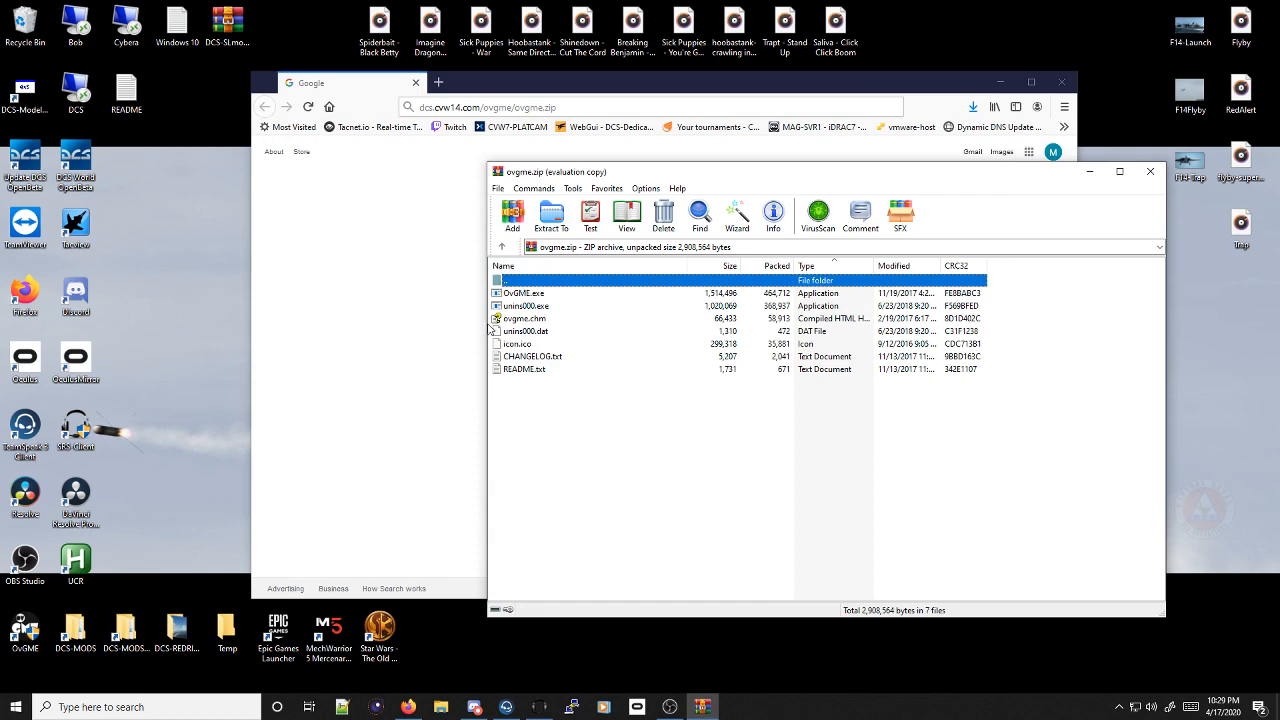
right_click(28, 628)
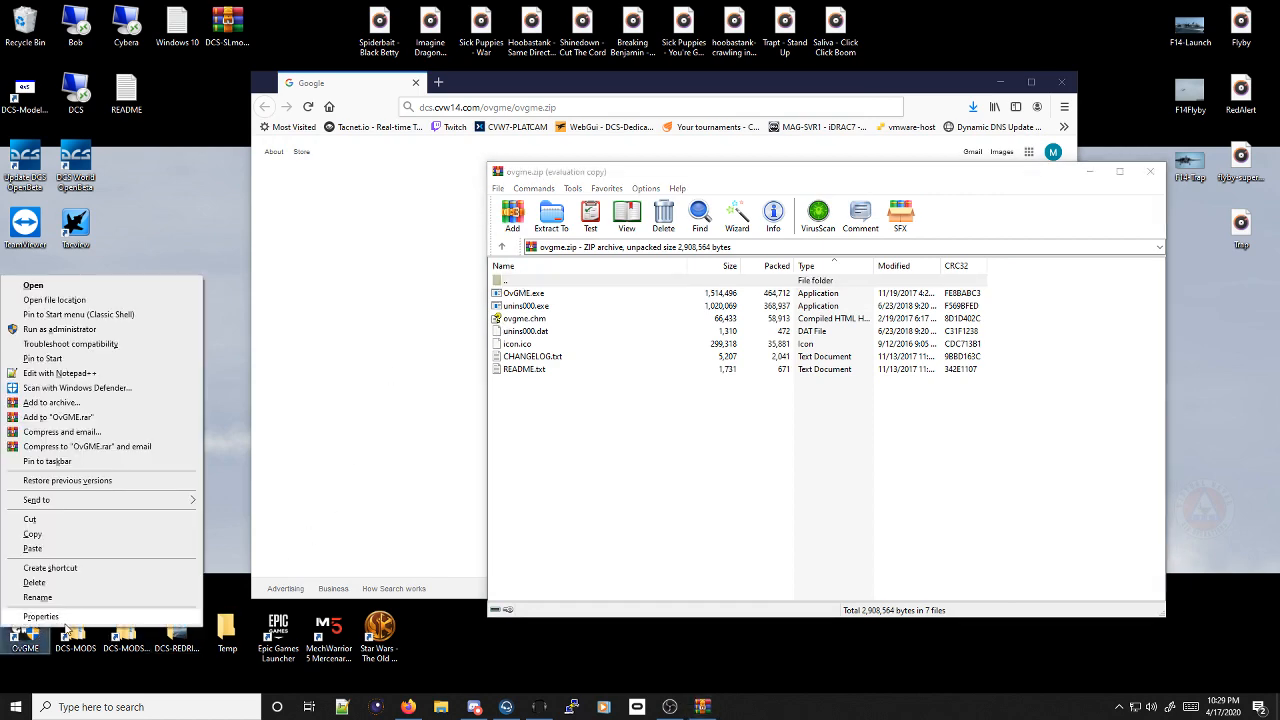
click(60, 617)
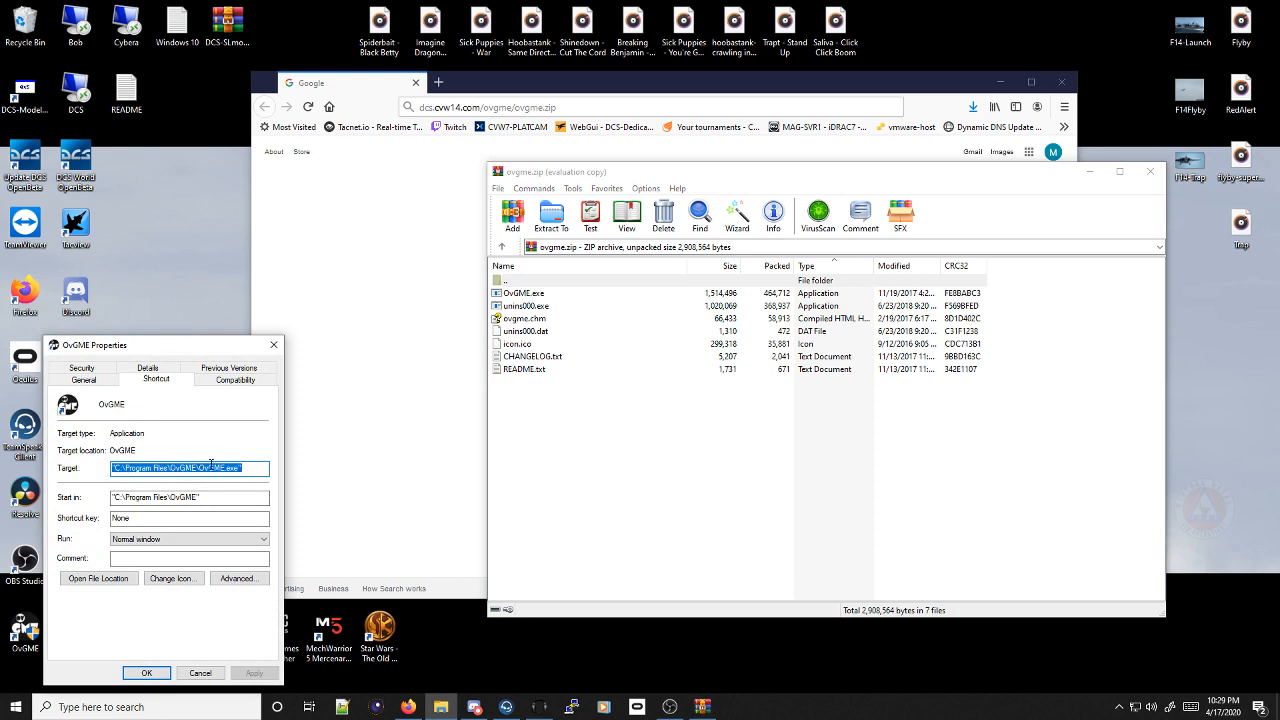
click(274, 344)
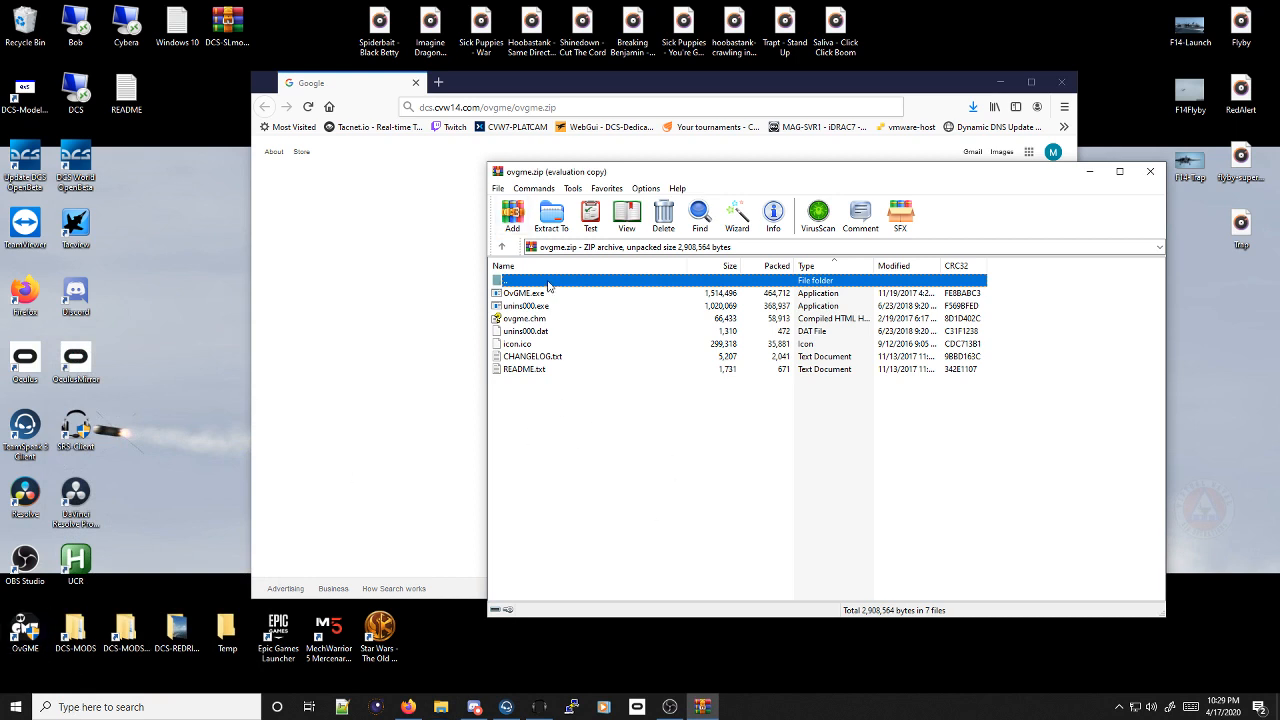
click(1149, 175)
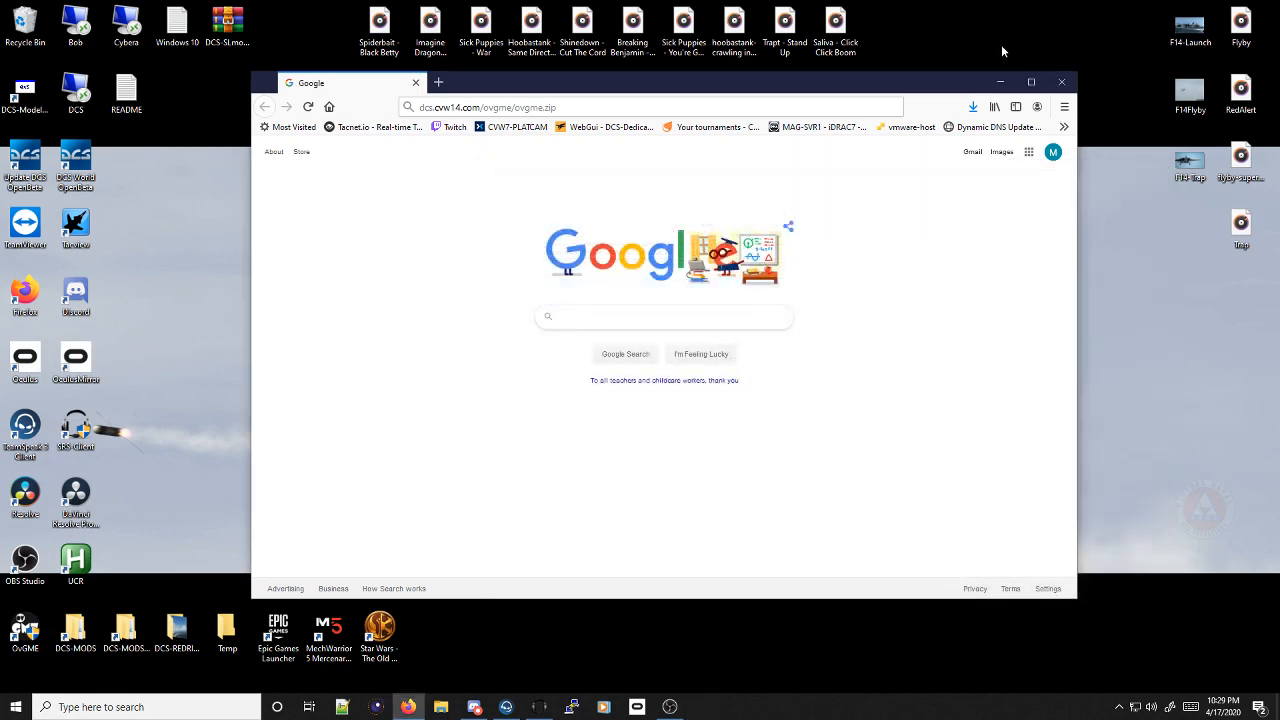
click(1057, 82)
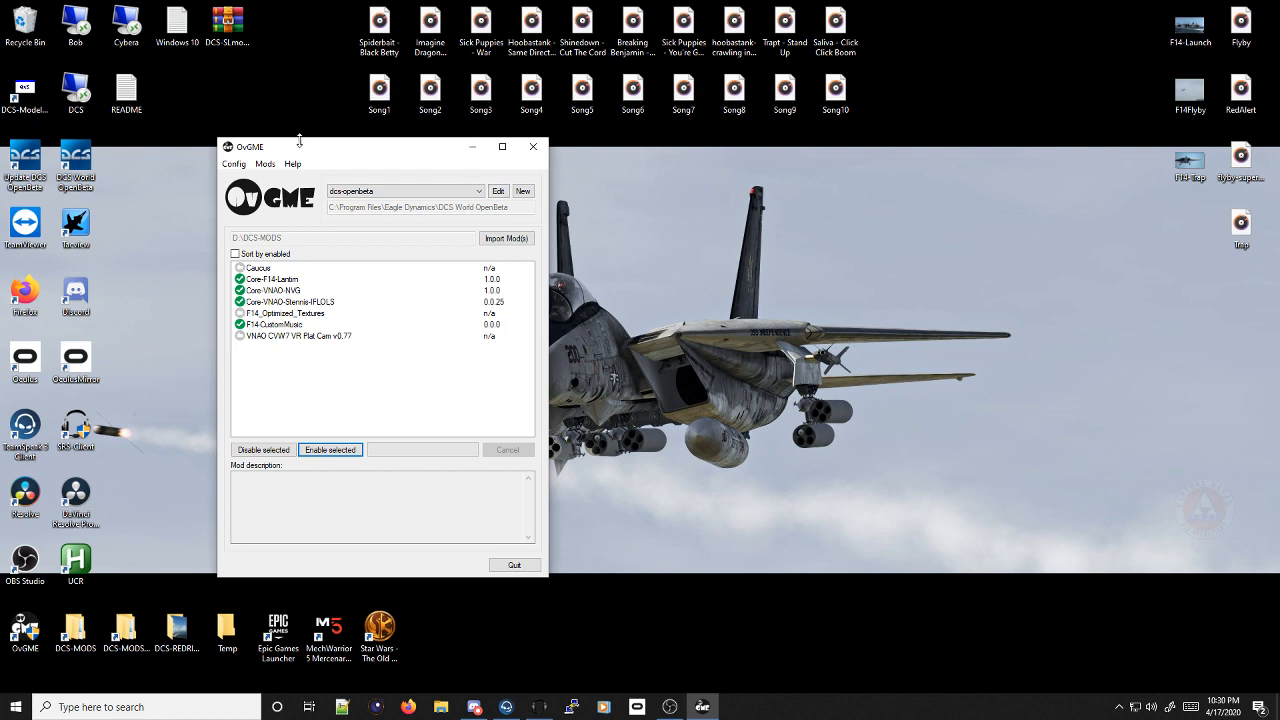
Switch OvGME to the dcs-openbeta-savedgames configuration and remove it, confirming the removal
click(405, 191)
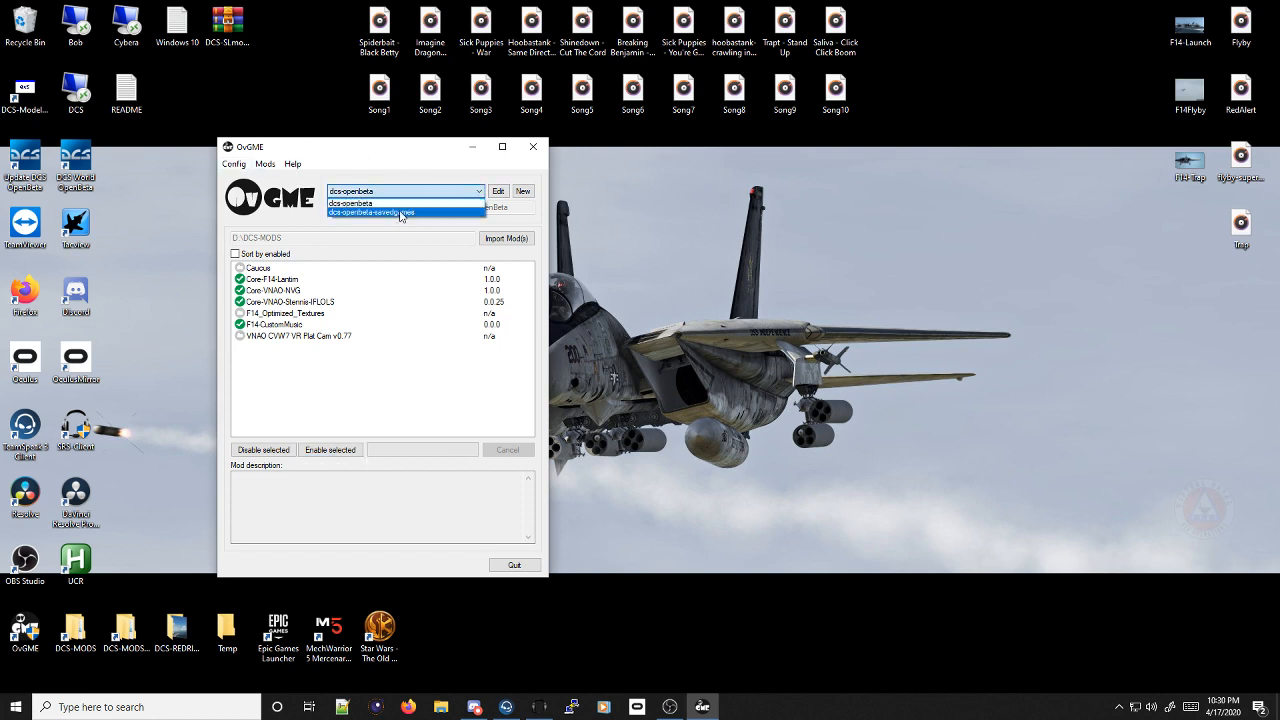
click(400, 213)
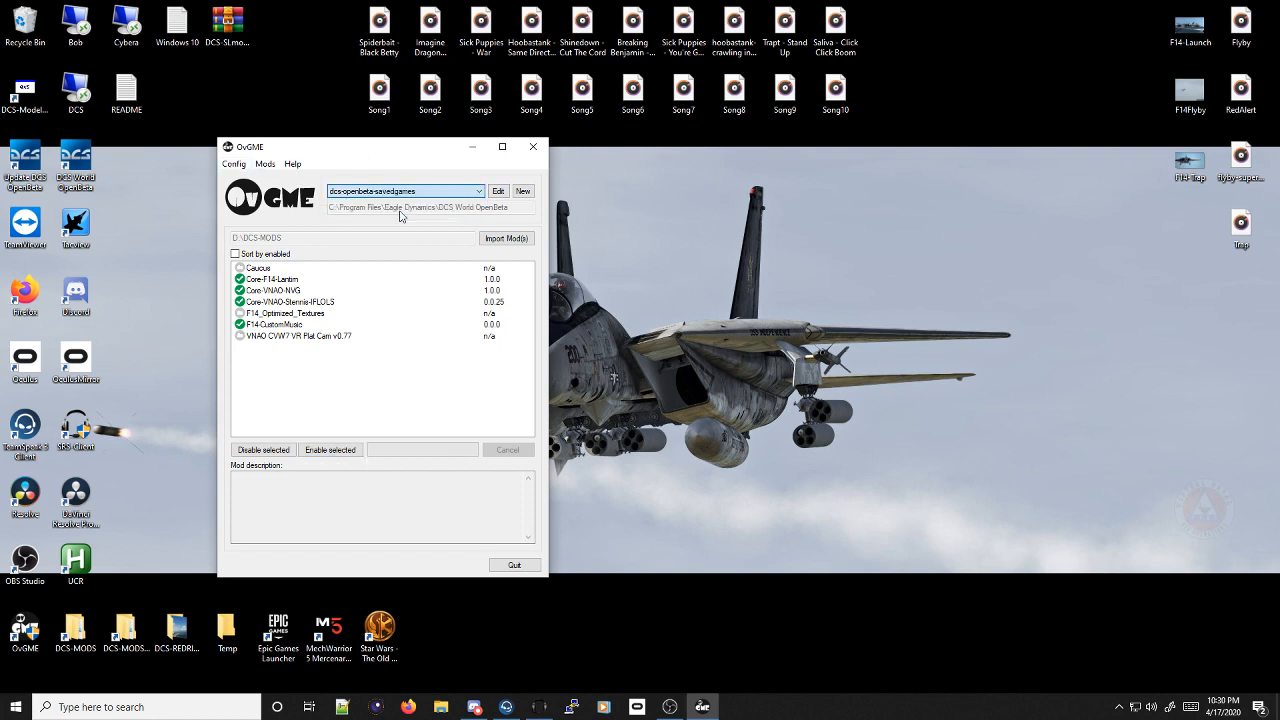
click(229, 165)
click(237, 209)
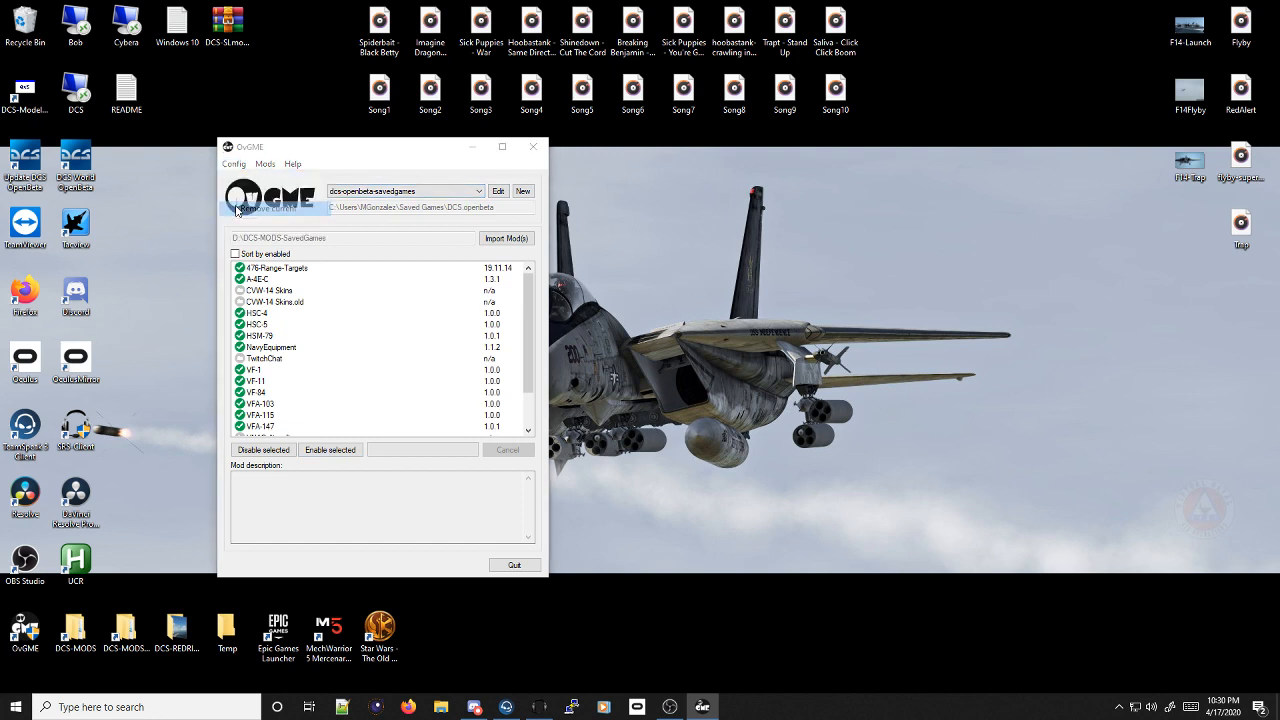
click(660, 402)
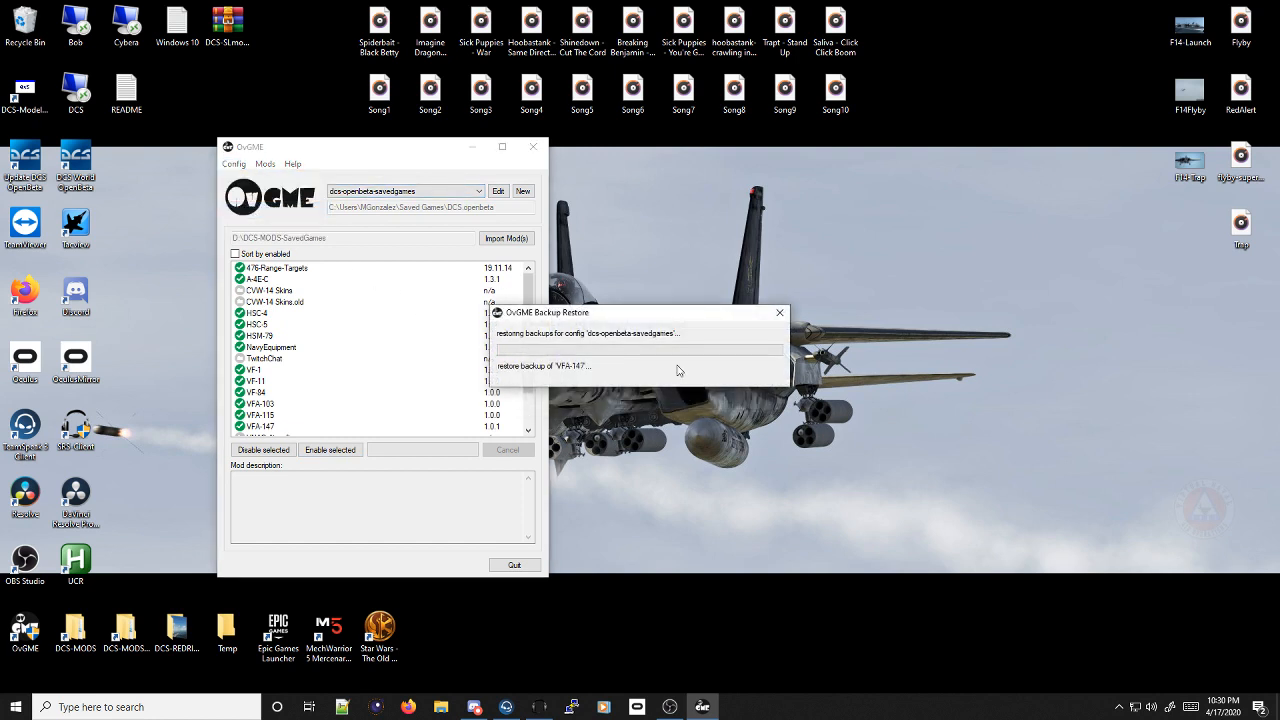
Remove the remaining dcs-openbeta configuration, confirming the removal, and close OvGME
click(234, 166)
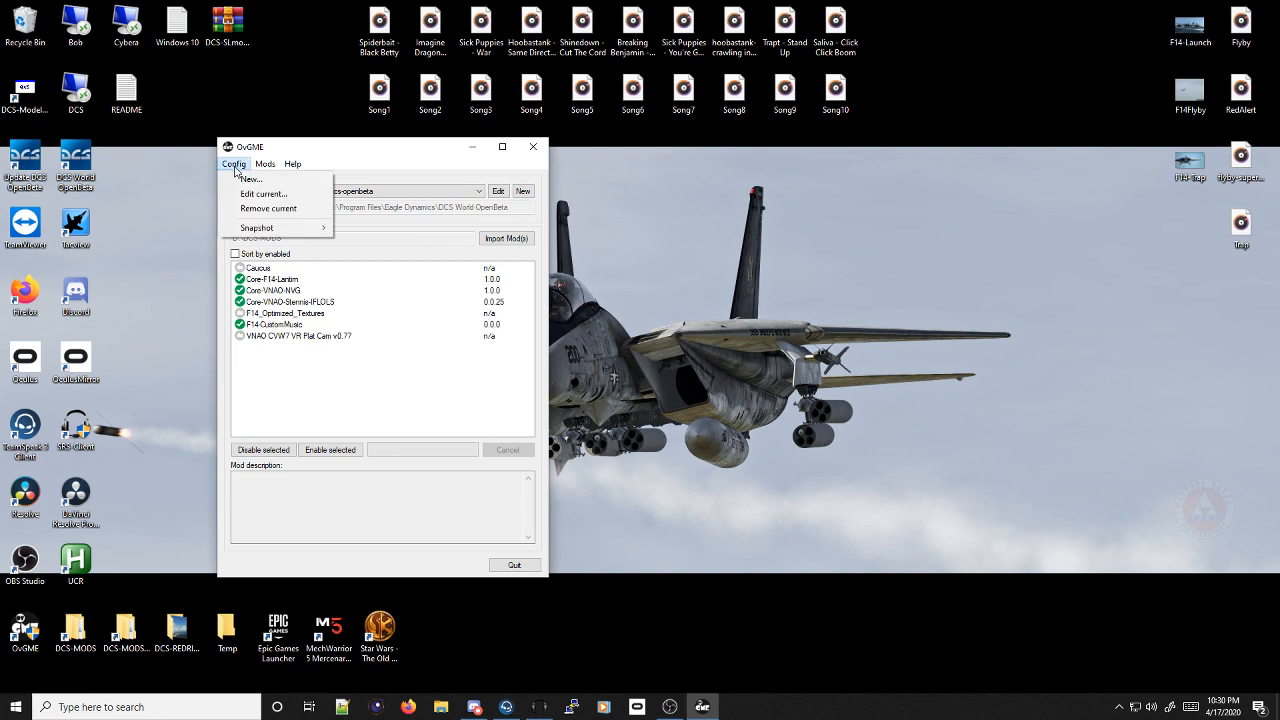
click(240, 209)
click(707, 400)
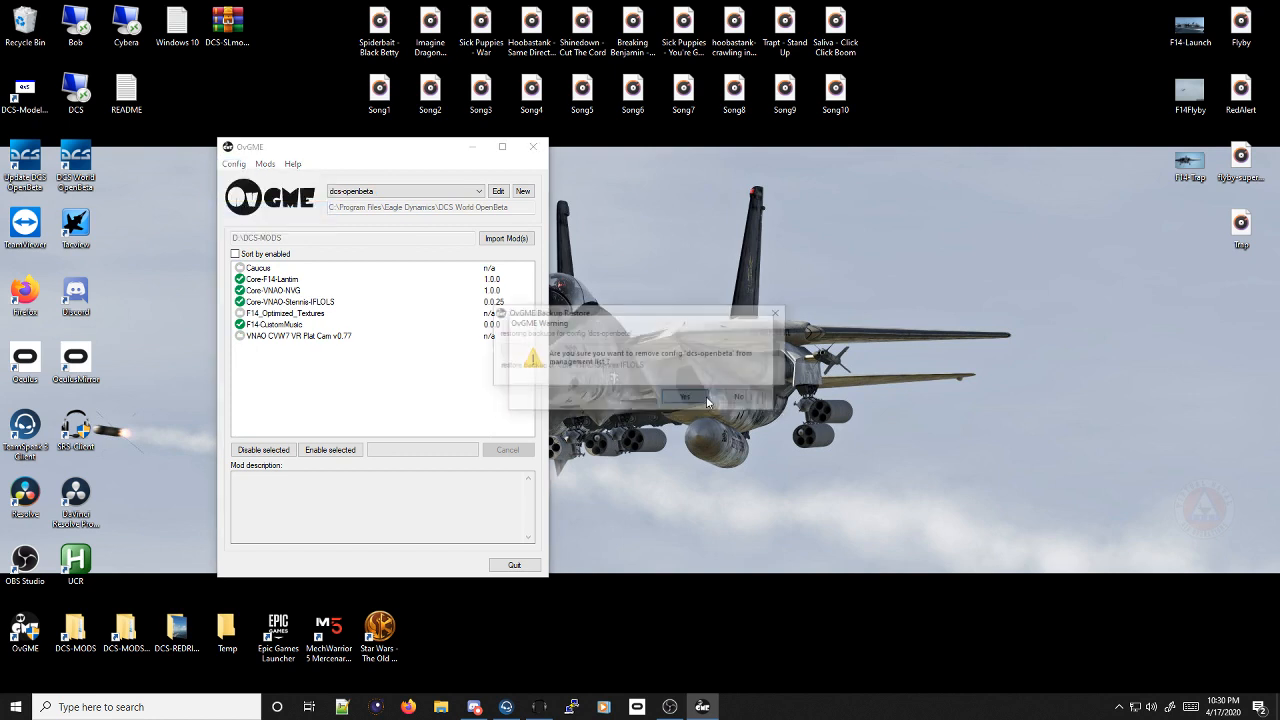
click(689, 396)
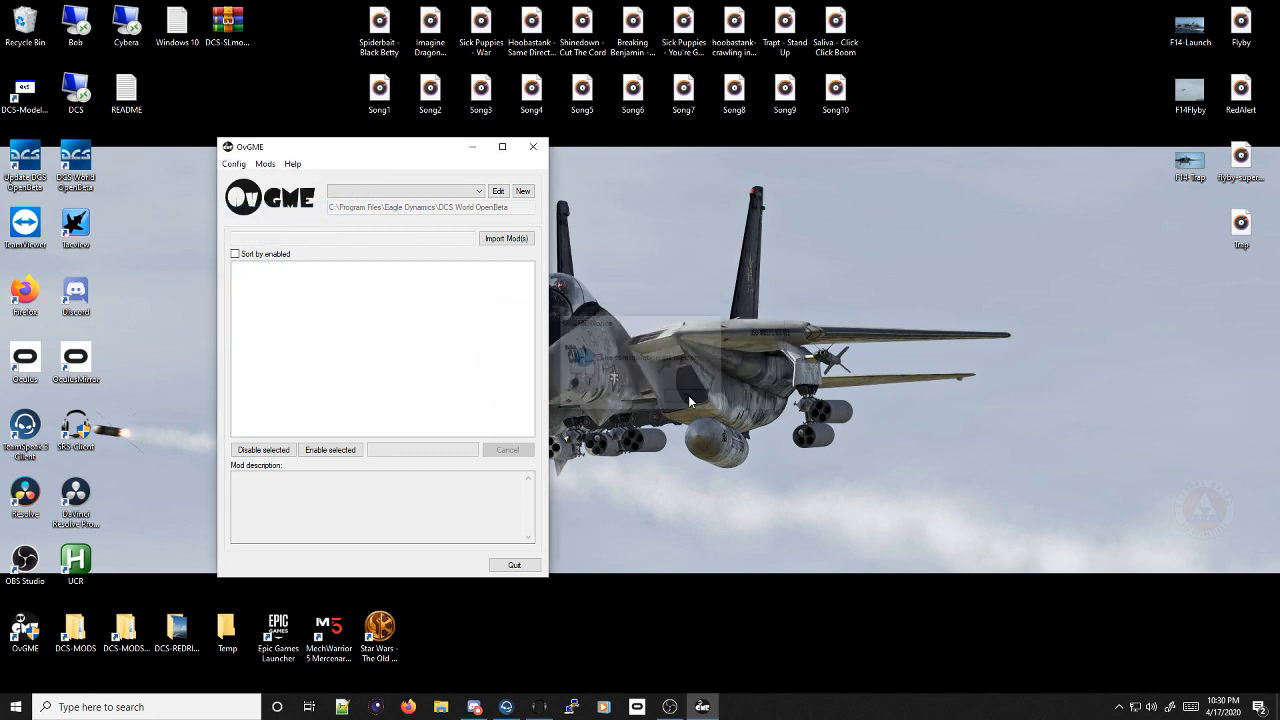
click(533, 146)
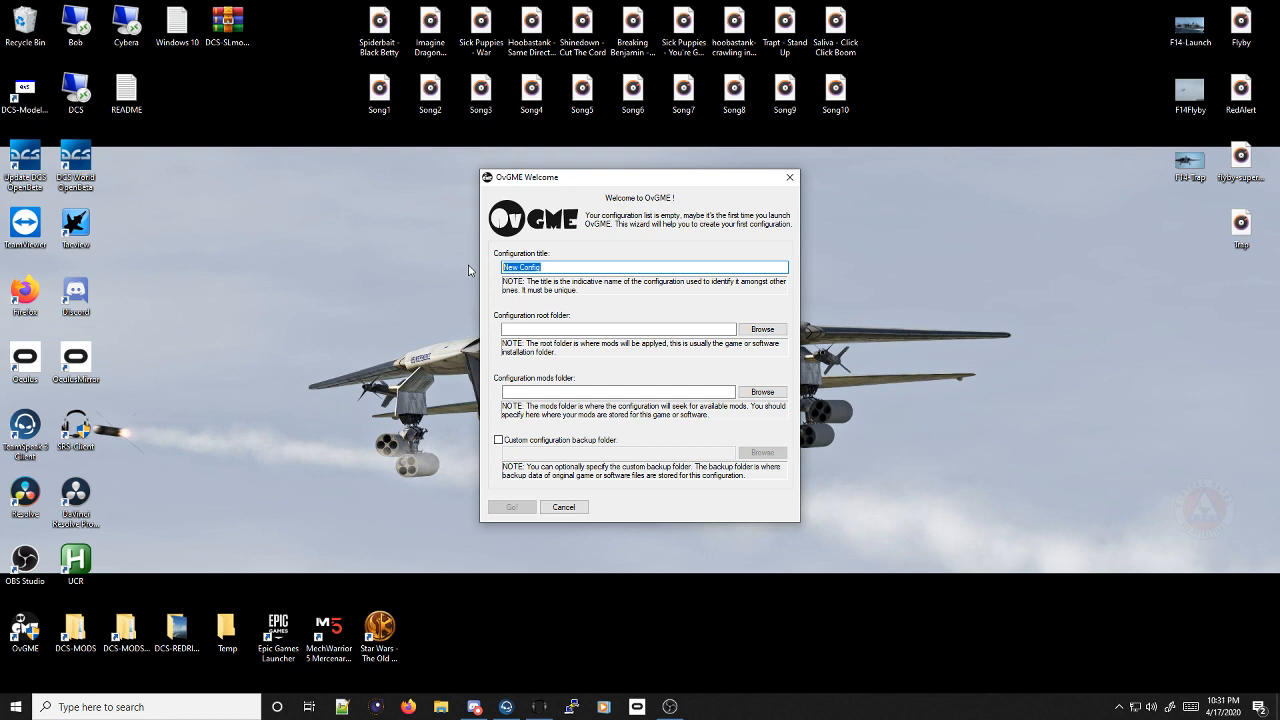
Title the new configuration DCS-OpenBeta-CoreGame in the OvGME welcome wizard and open the folder picker for its root folder
key(BackSpace)
text(DCS-)
text(OpenBeta)
text(-Core)
text(Pro)
key(BackSpace)
key(BackSpace)
text(G)
text(ra)
key(BackSpace)
key(BackSpace)
text(ame)
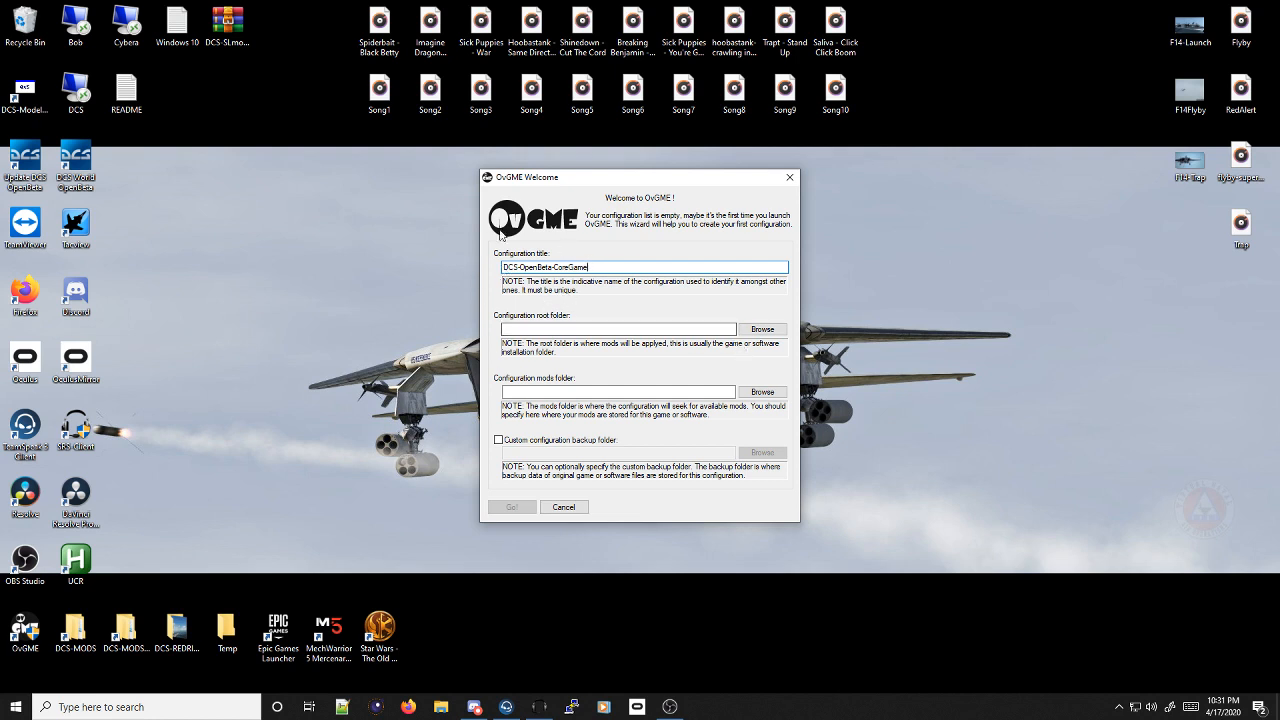
click(763, 333)
drag(597, 243, 330, 230)
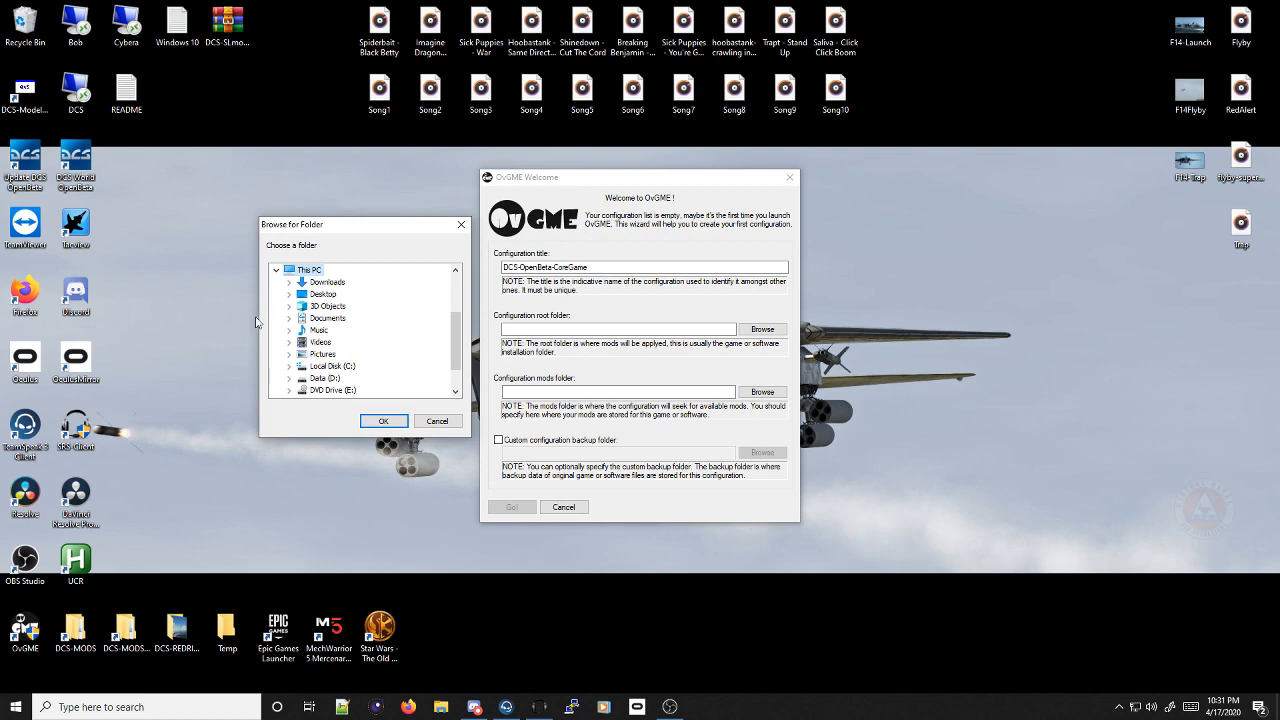
Rename the DCS-MODS folder on drive D: as DCS-MODS-CoreGames in File Explorer and close the window
click(73, 638)
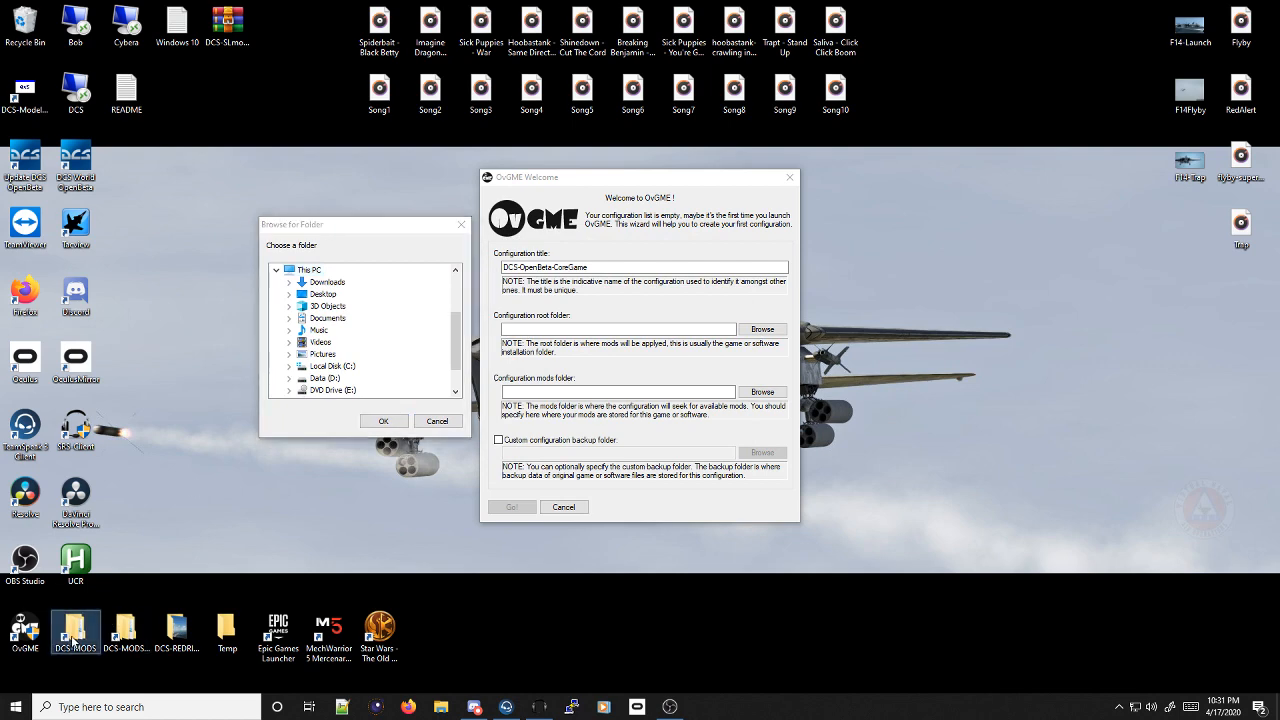
double_click(73, 638)
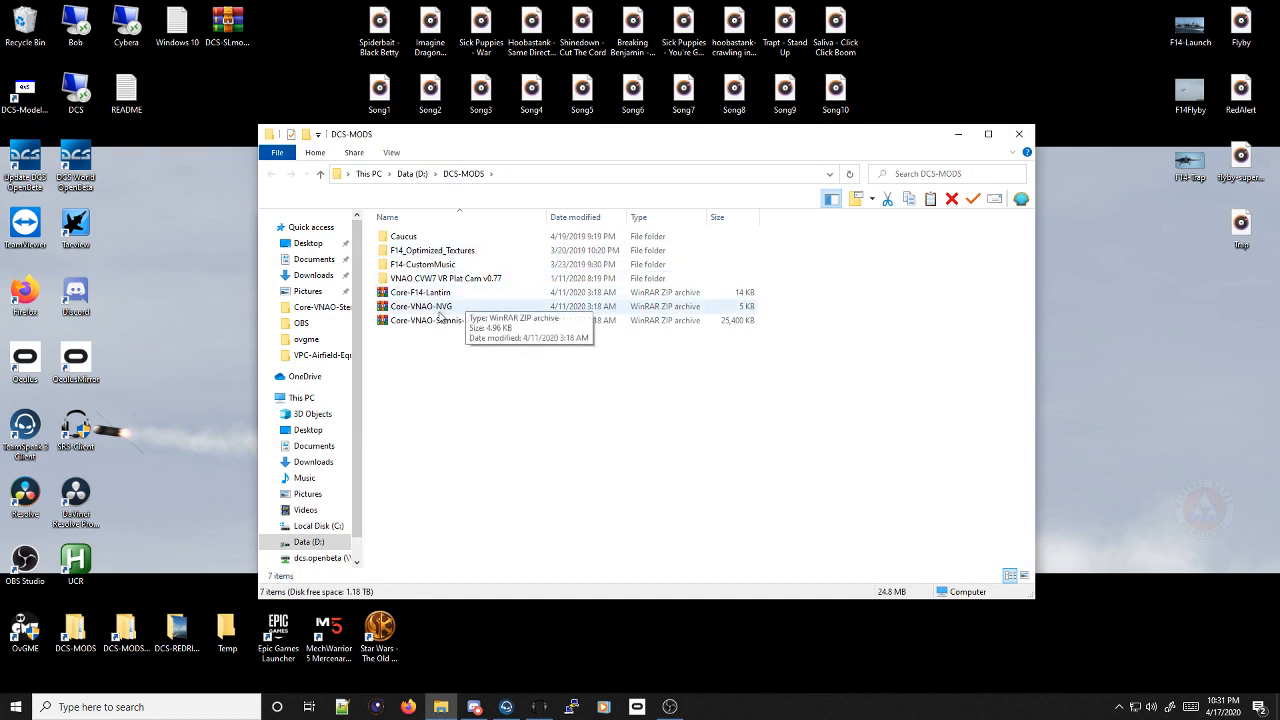
click(412, 174)
click(427, 241)
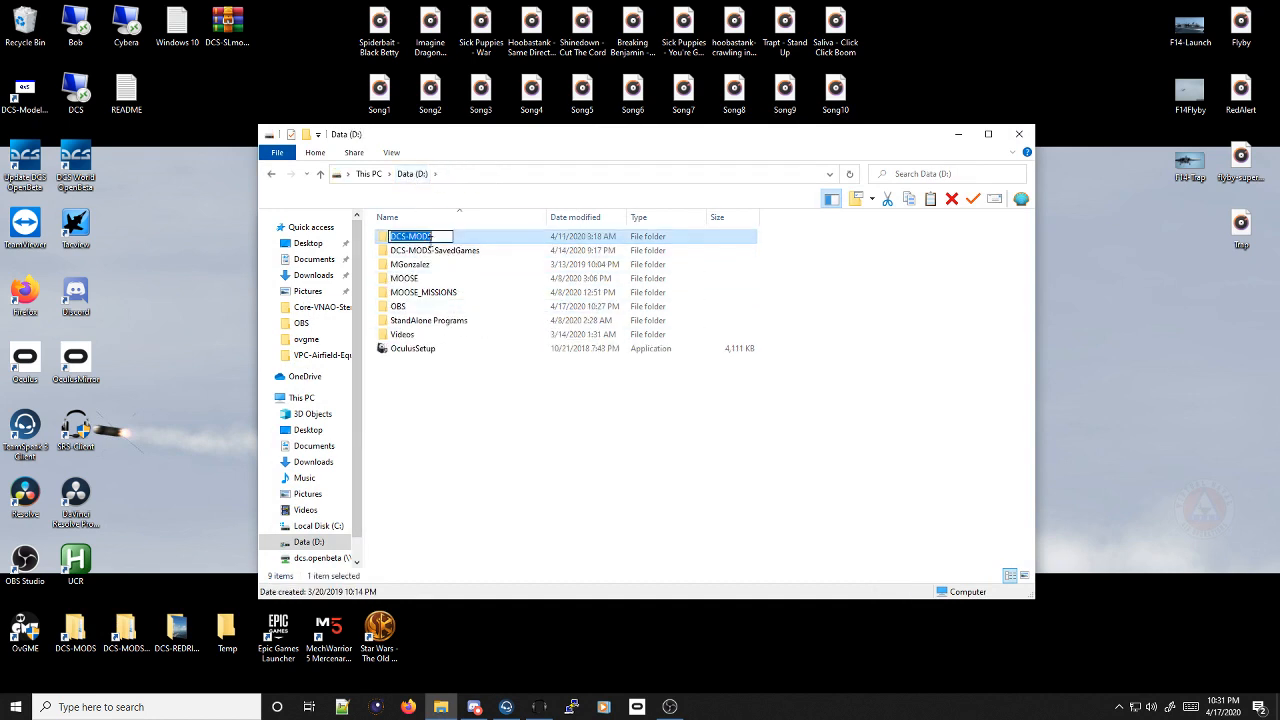
key(End)
text(-C)
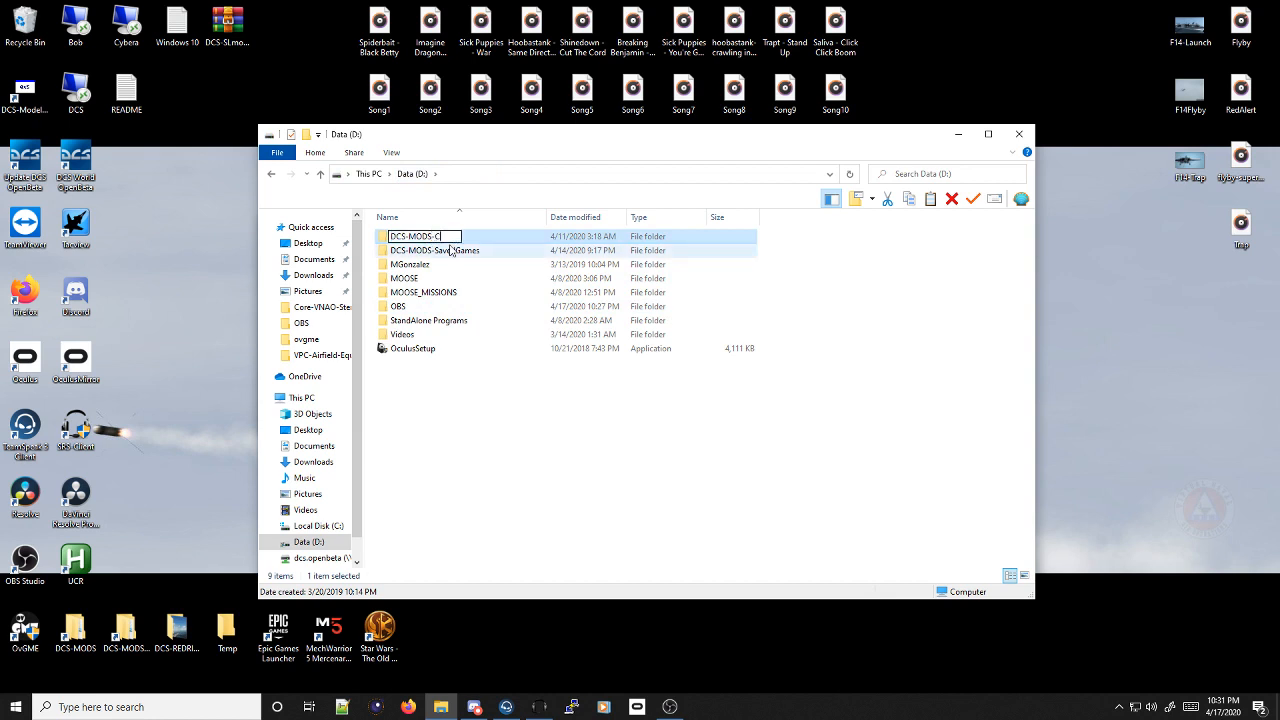
text(oreGames)
click(505, 395)
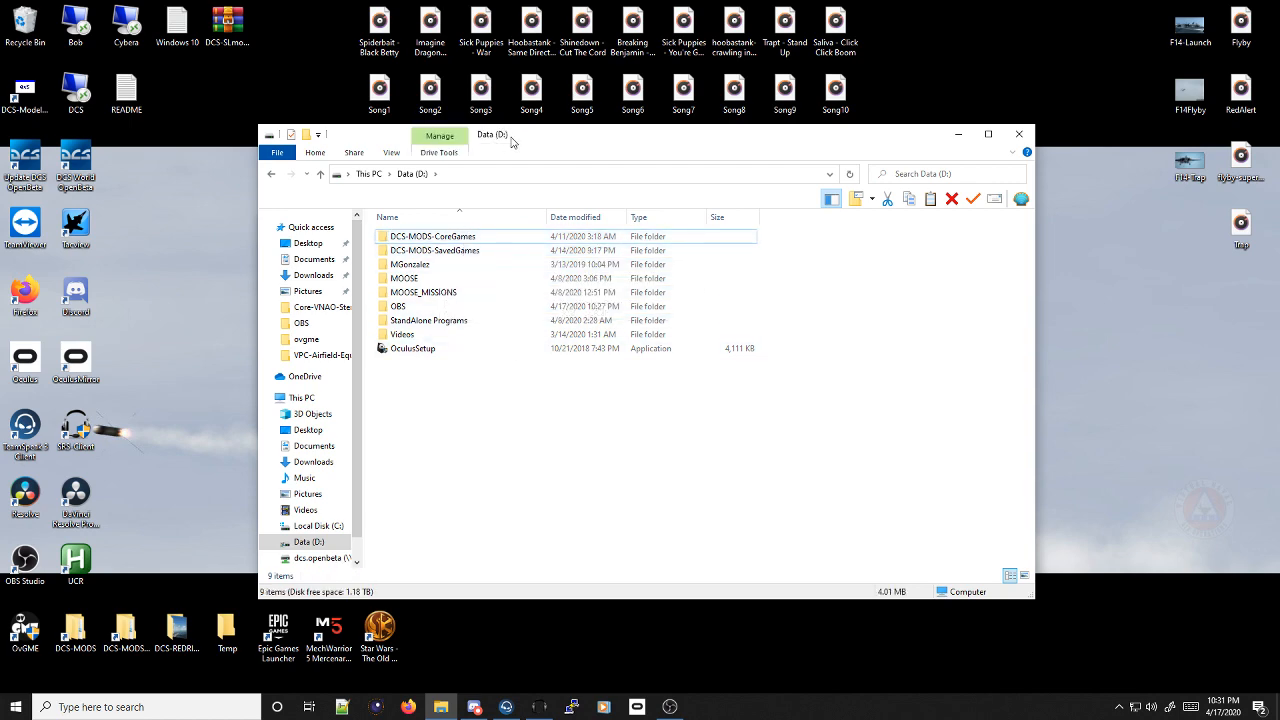
drag(530, 137, 476, 123)
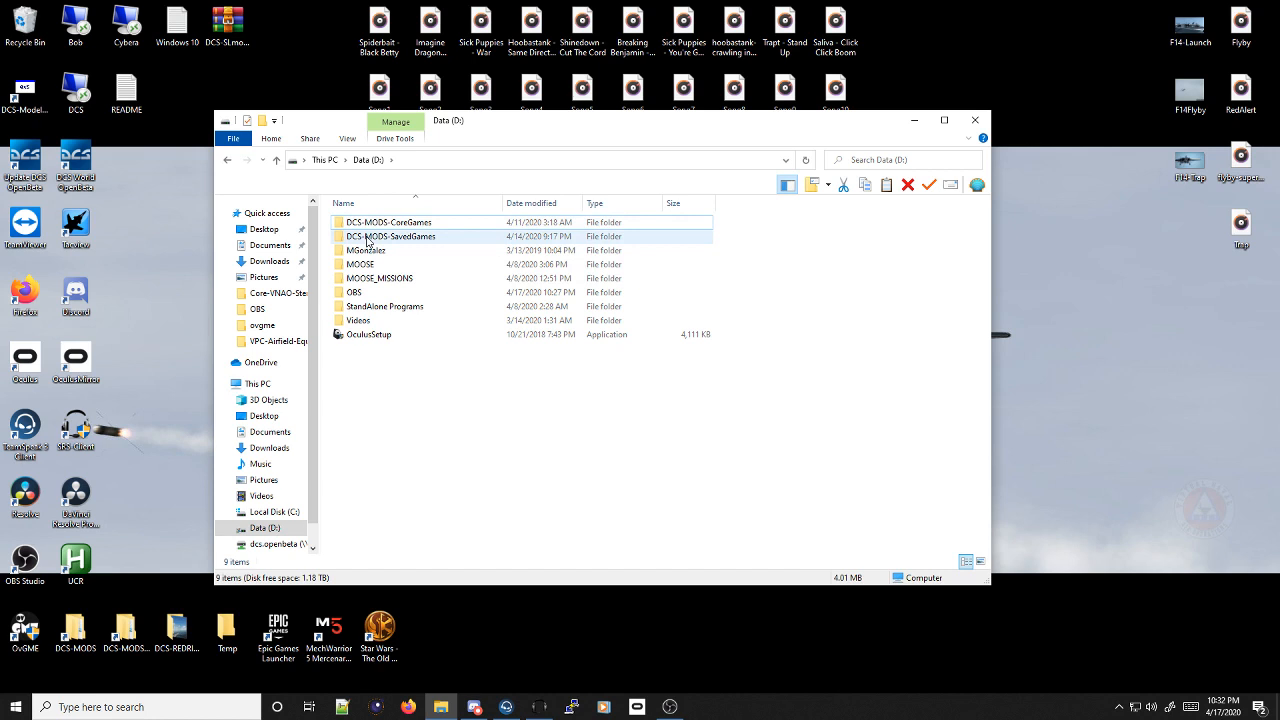
click(976, 121)
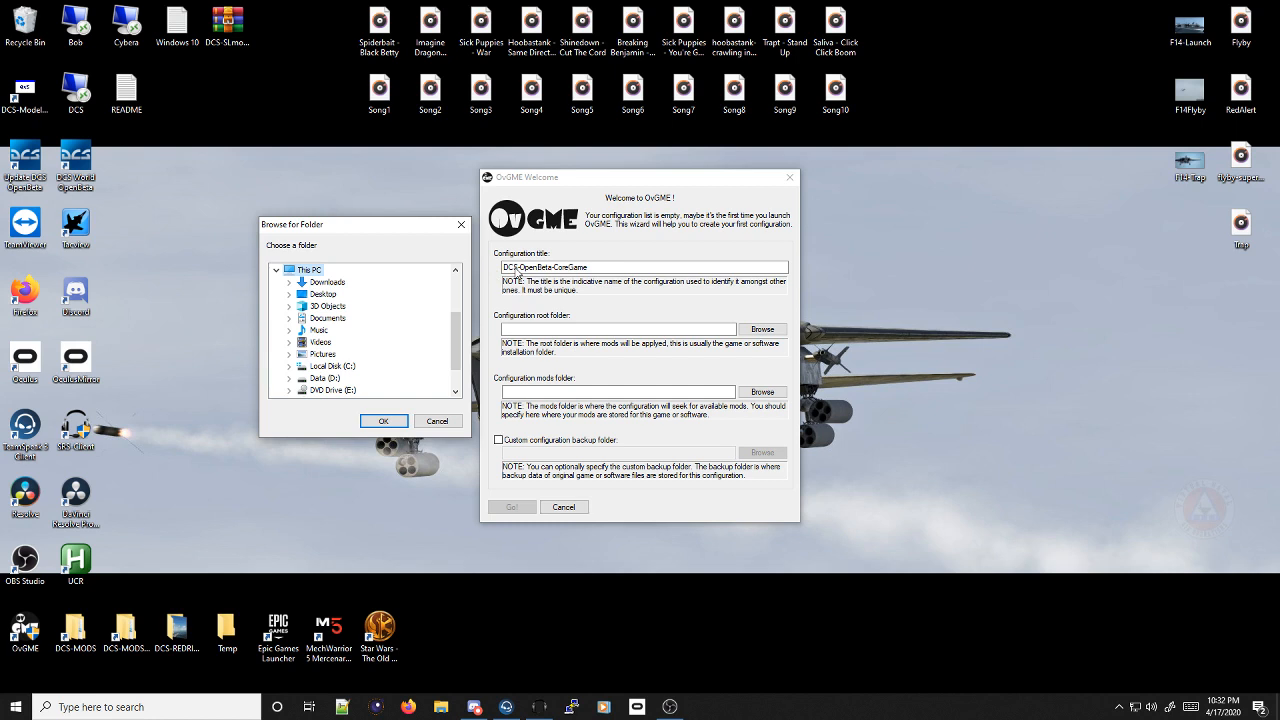
Set the configuration root folder to C:\Program Files\Eagle Dynamics\DCS World OpenBeta
click(540, 336)
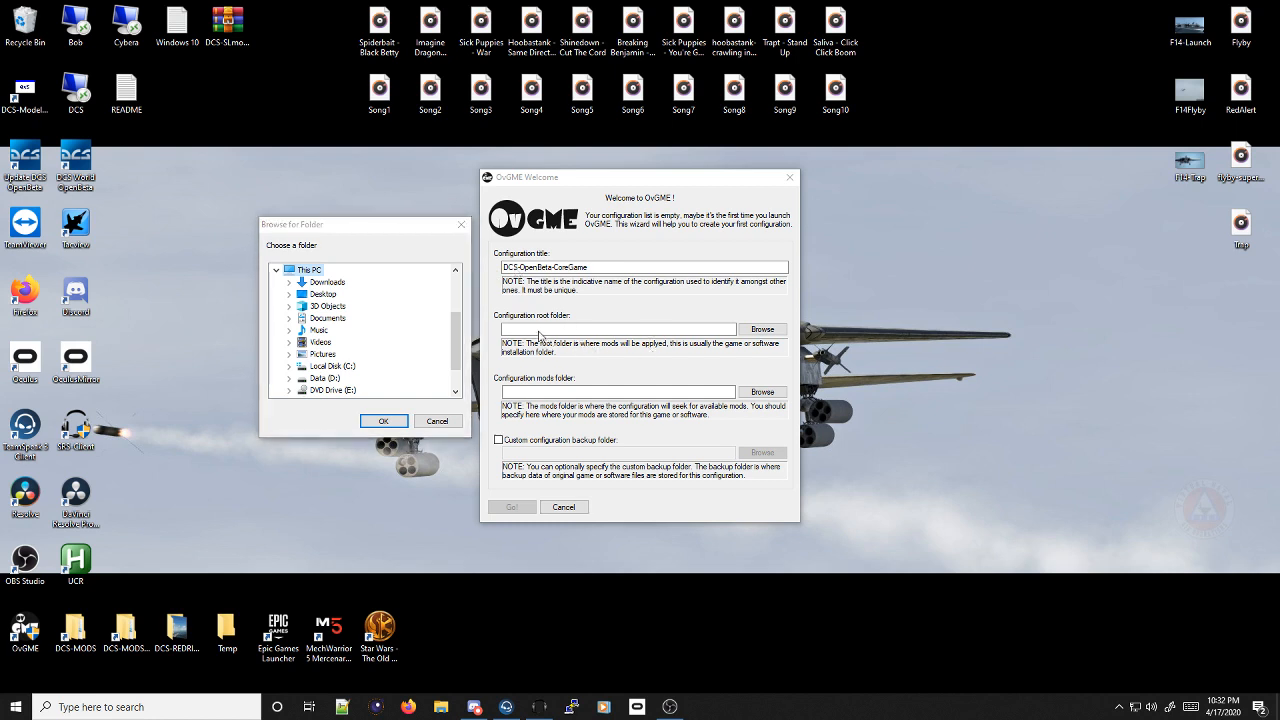
double_click(303, 372)
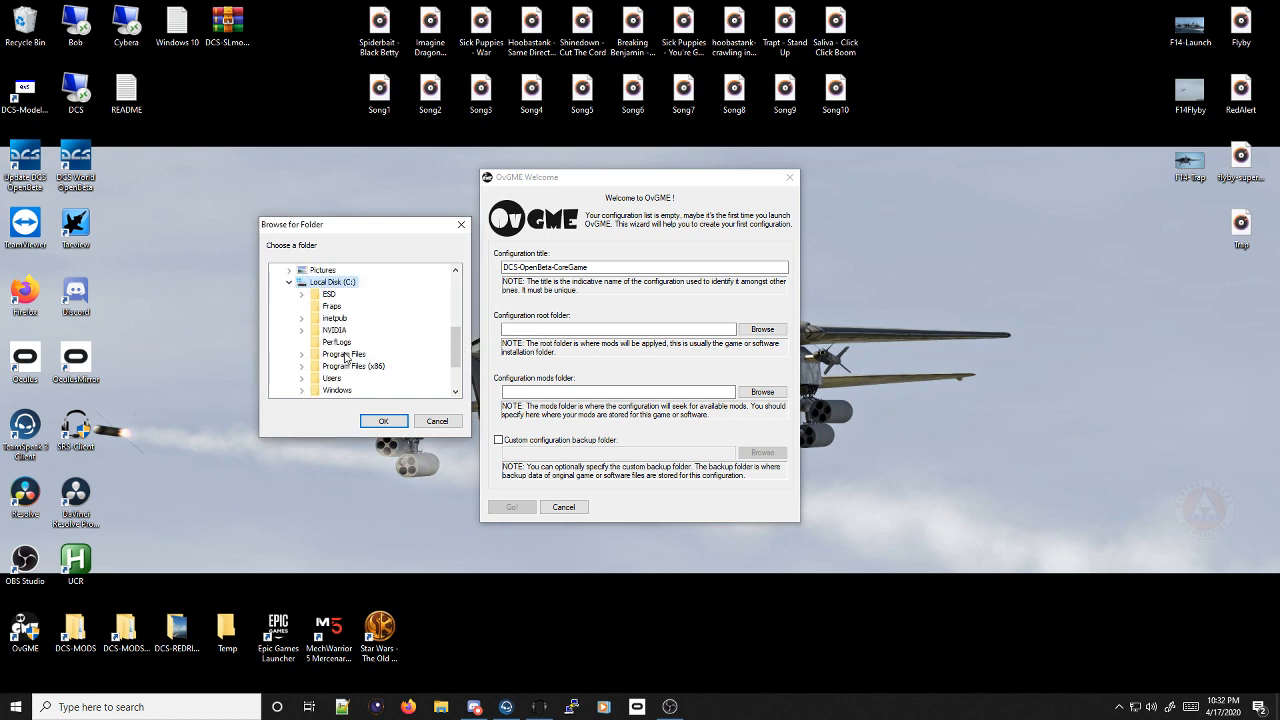
double_click(345, 355)
double_click(355, 344)
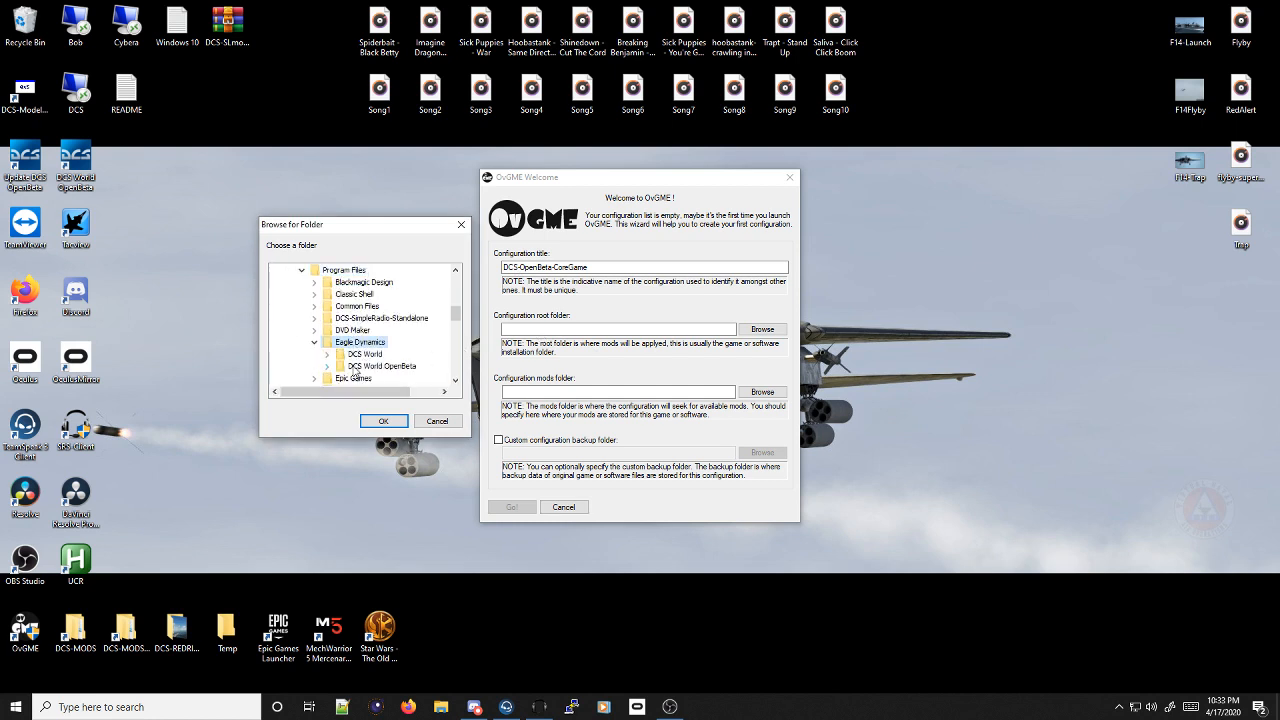
click(364, 368)
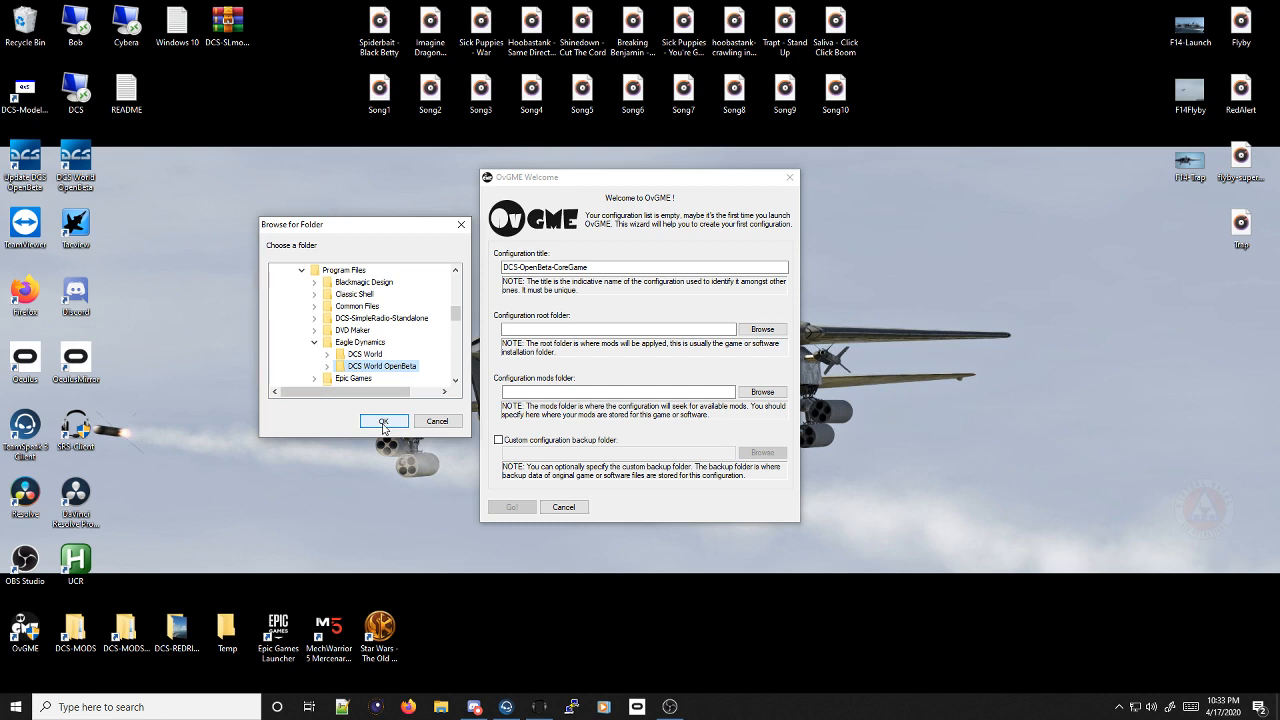
click(328, 367)
scroll(388, 361, down, 5)
scroll(388, 361, up, 6)
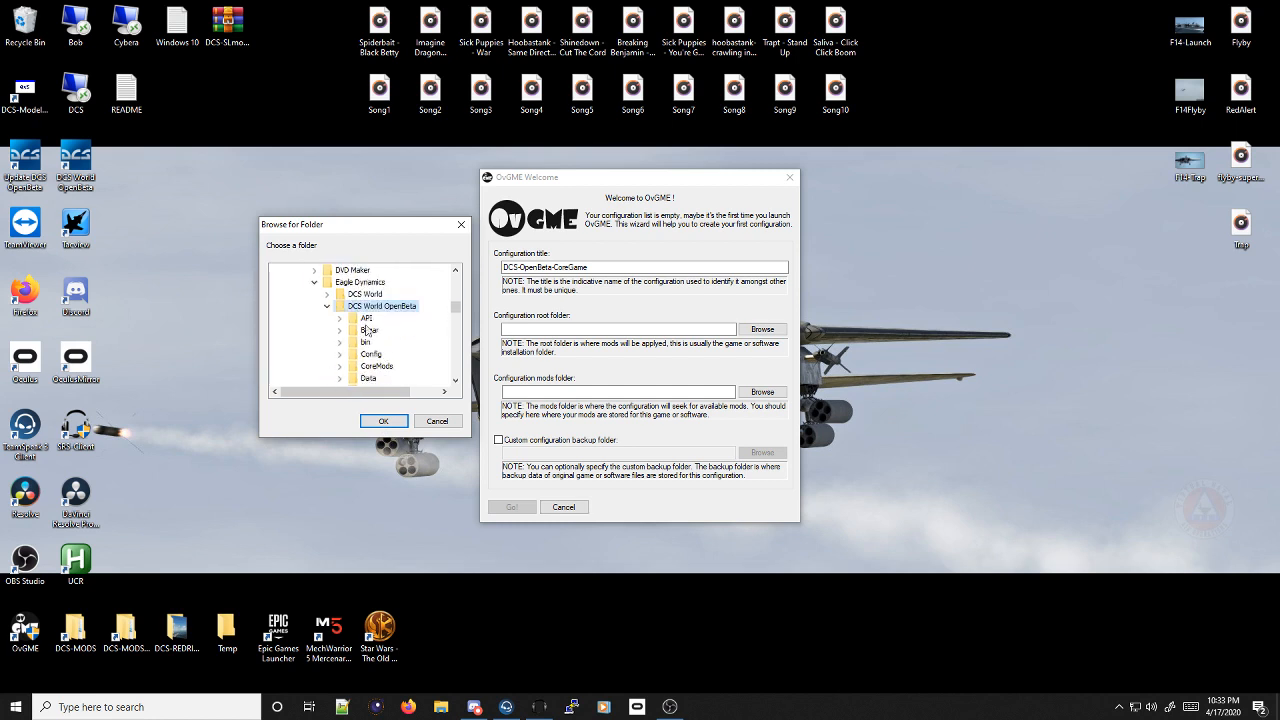
click(327, 306)
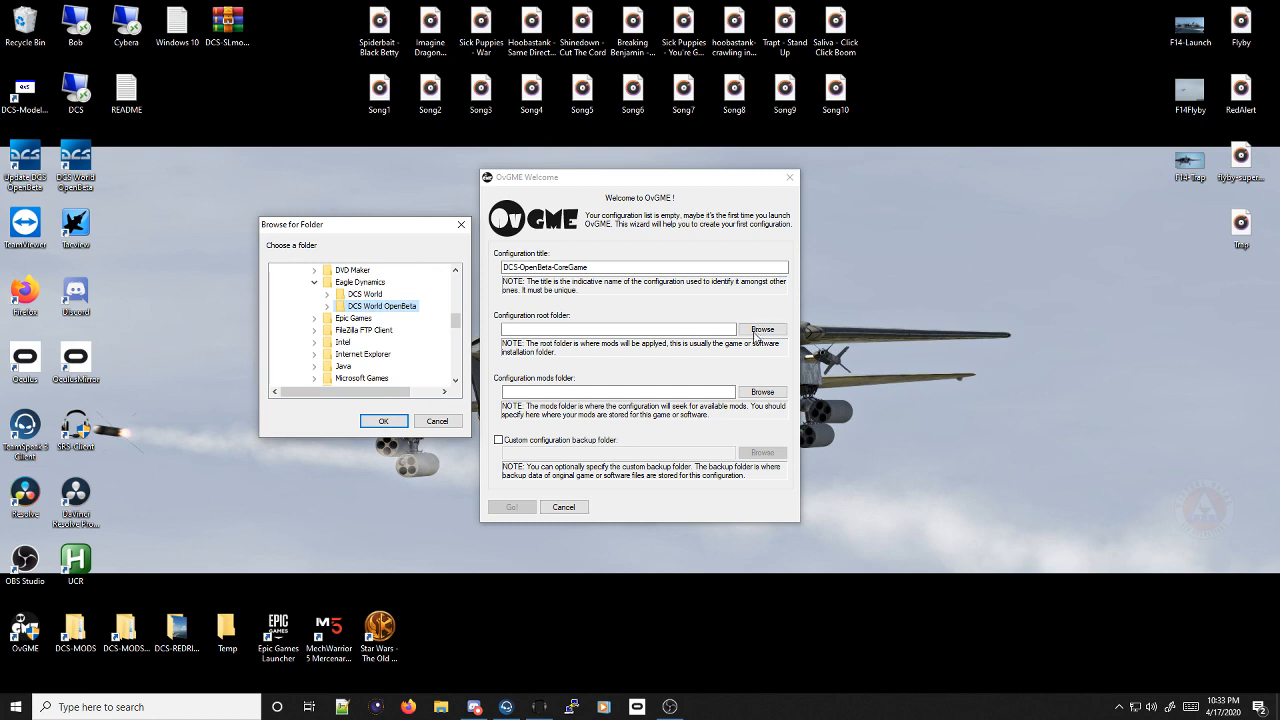
click(397, 422)
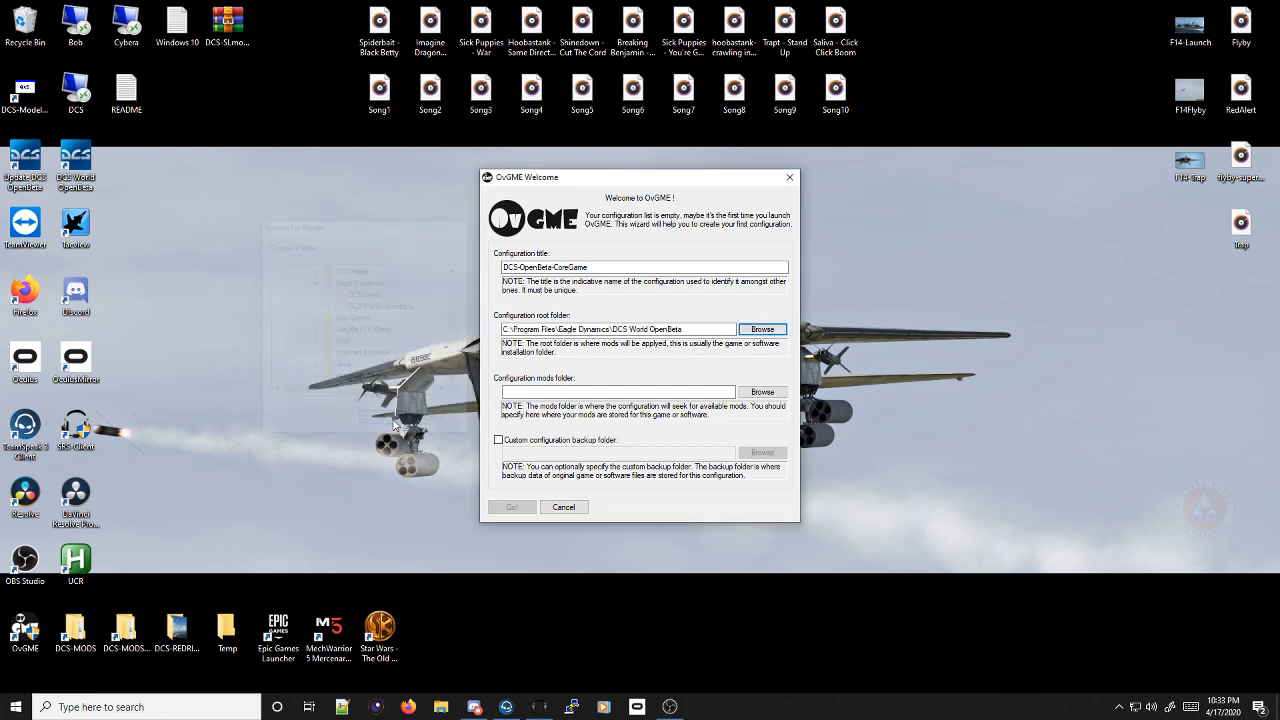
Set the configuration mods folder to DCS-MODS-CoreGames on drive D:
click(526, 393)
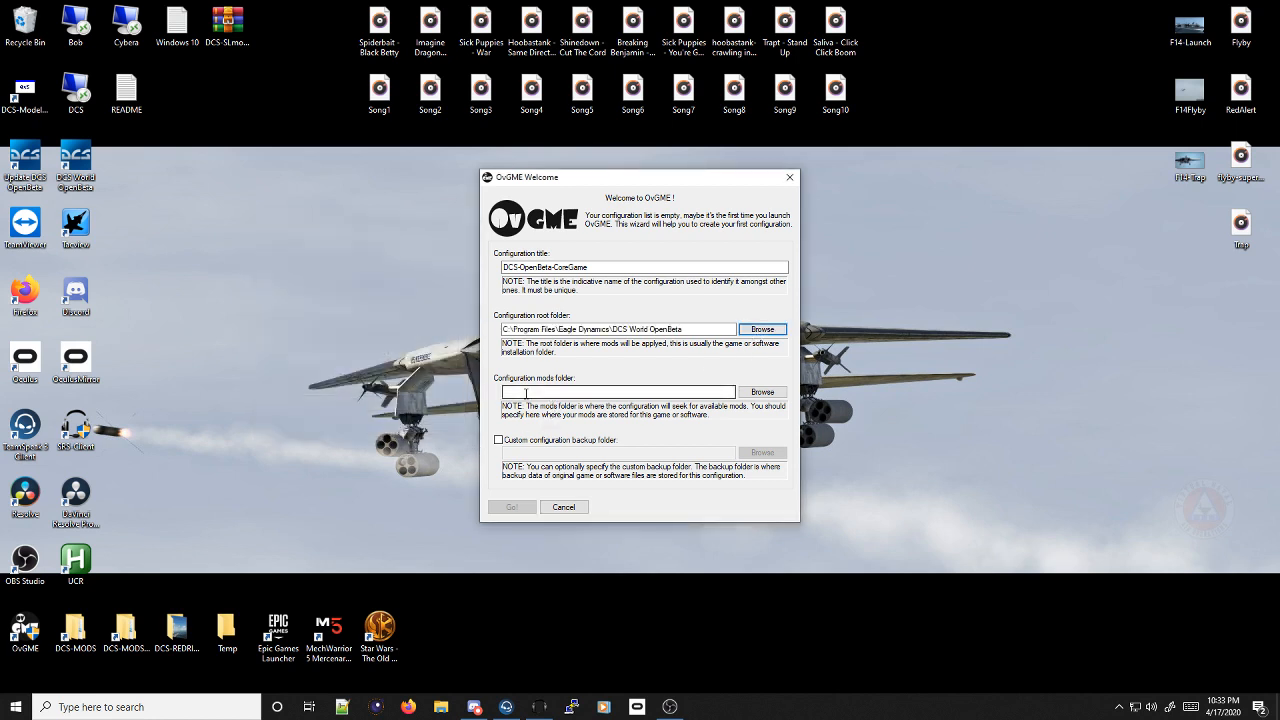
click(762, 392)
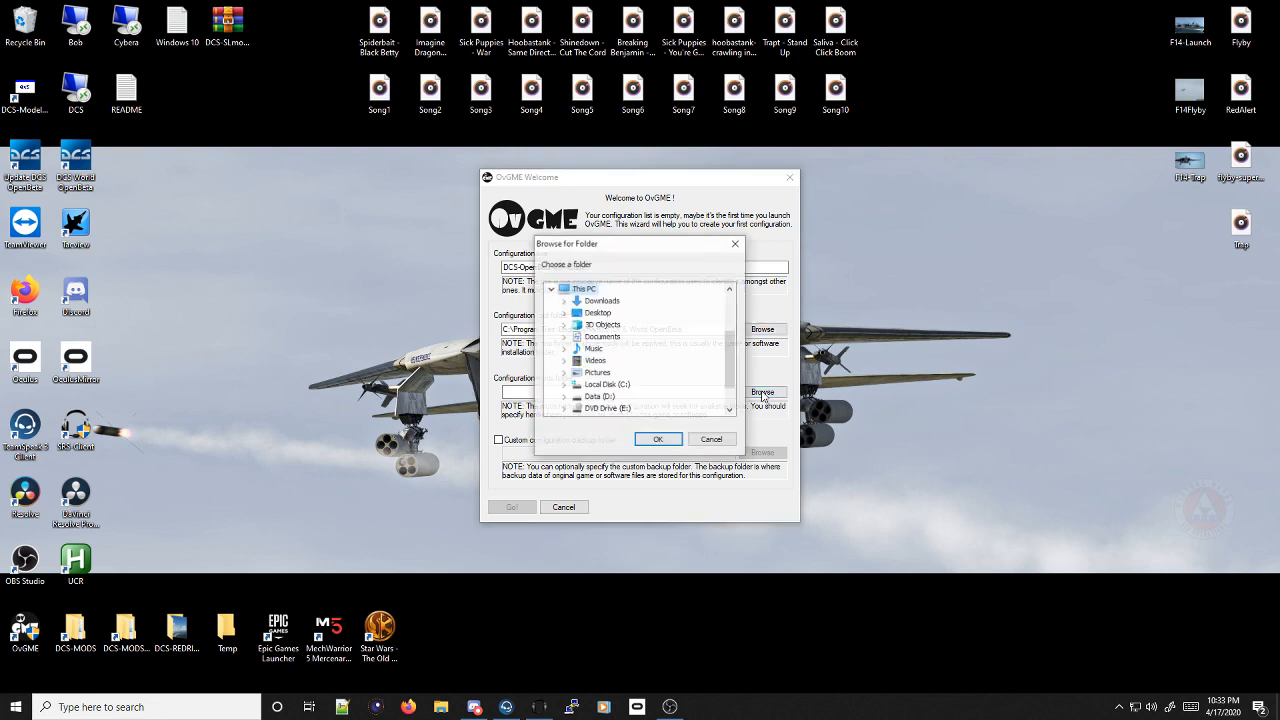
scroll(655, 390, down, 1)
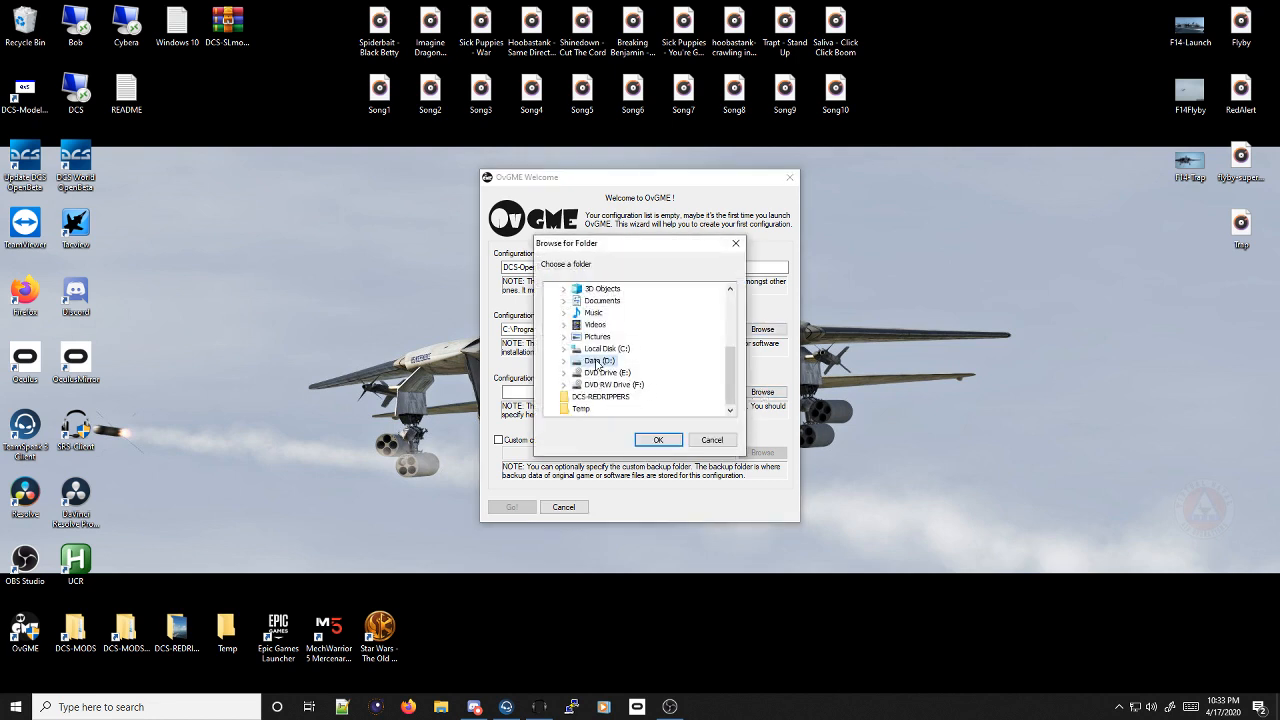
click(564, 361)
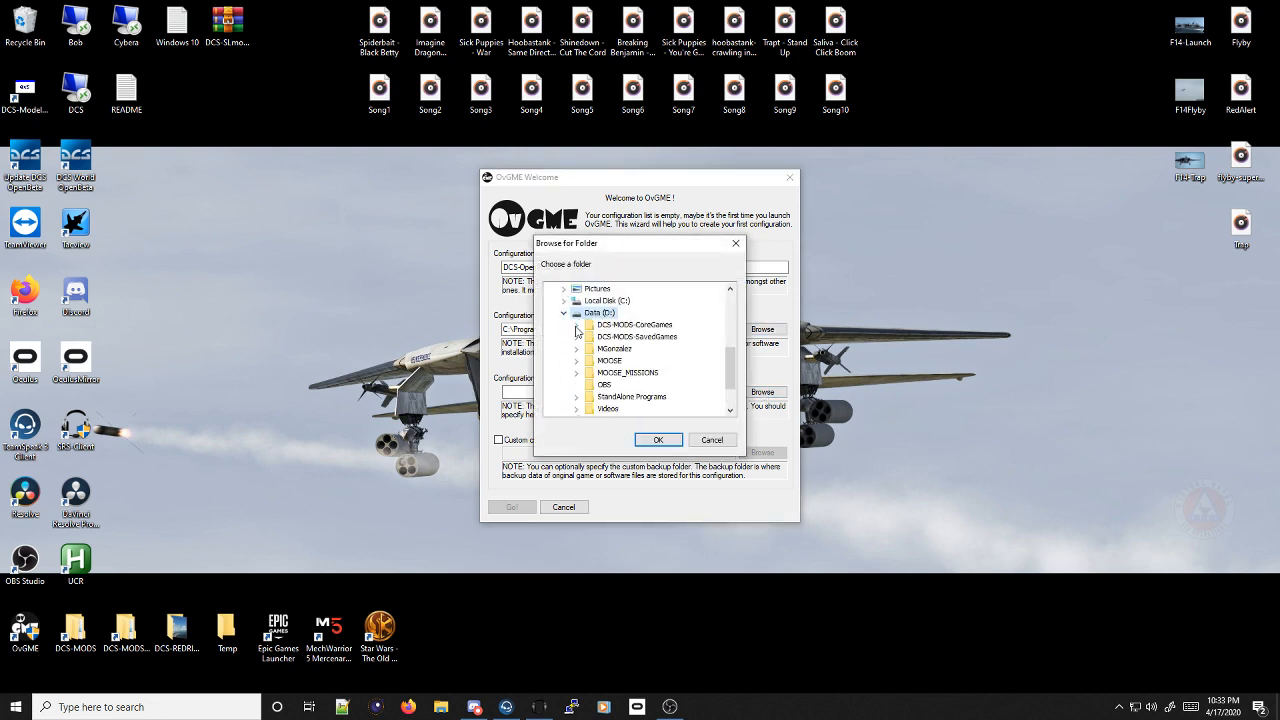
click(604, 330)
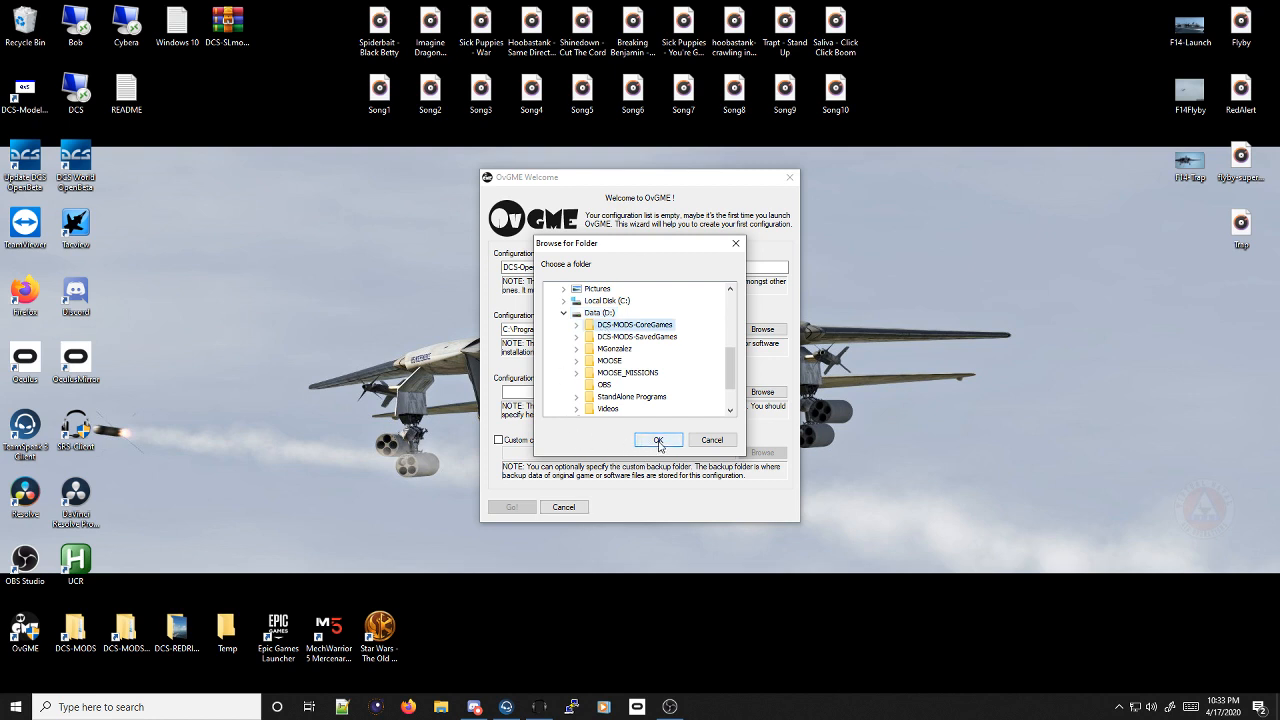
click(659, 441)
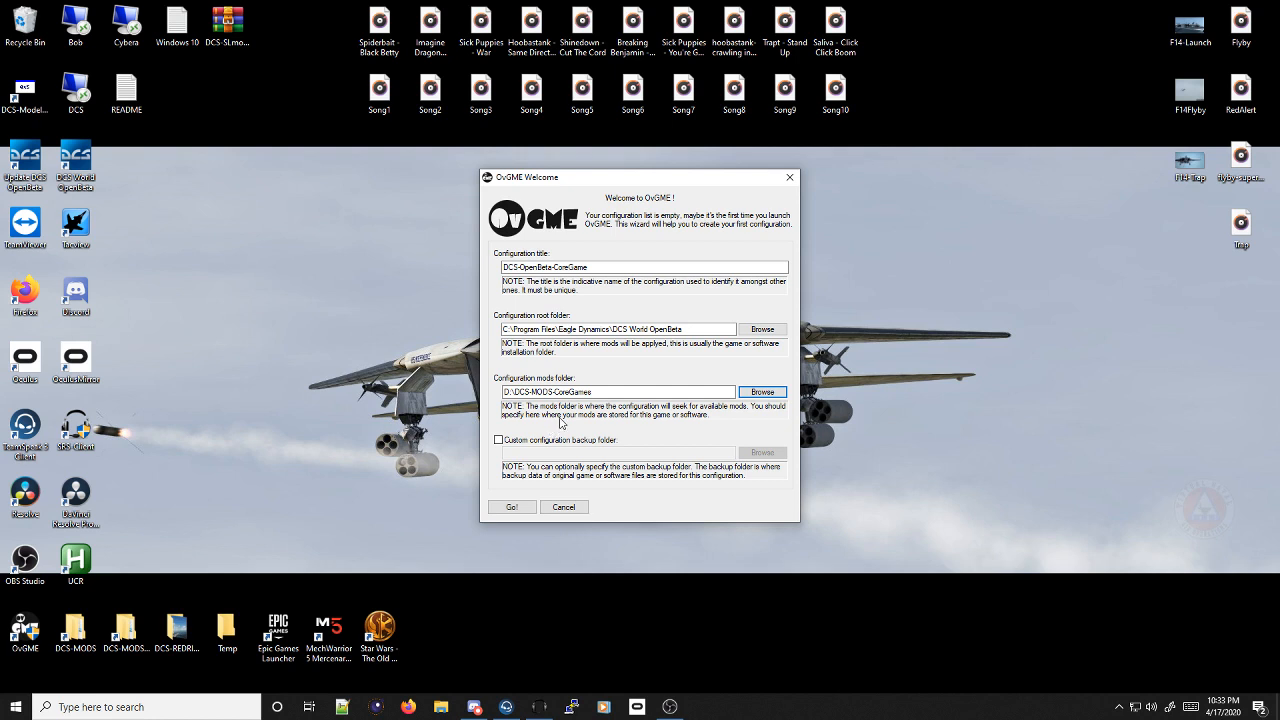
Create the core game configuration without a custom backup folder and move the OvGME window to the middle of the desktop
click(498, 441)
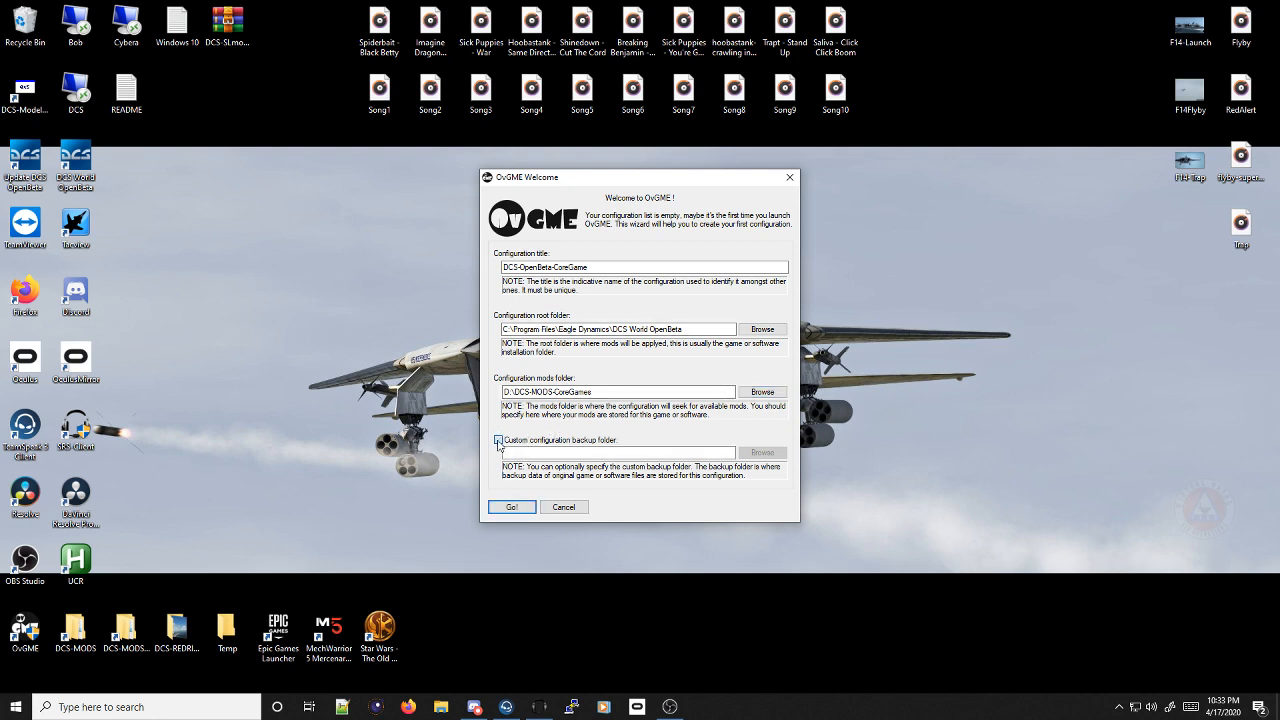
click(498, 441)
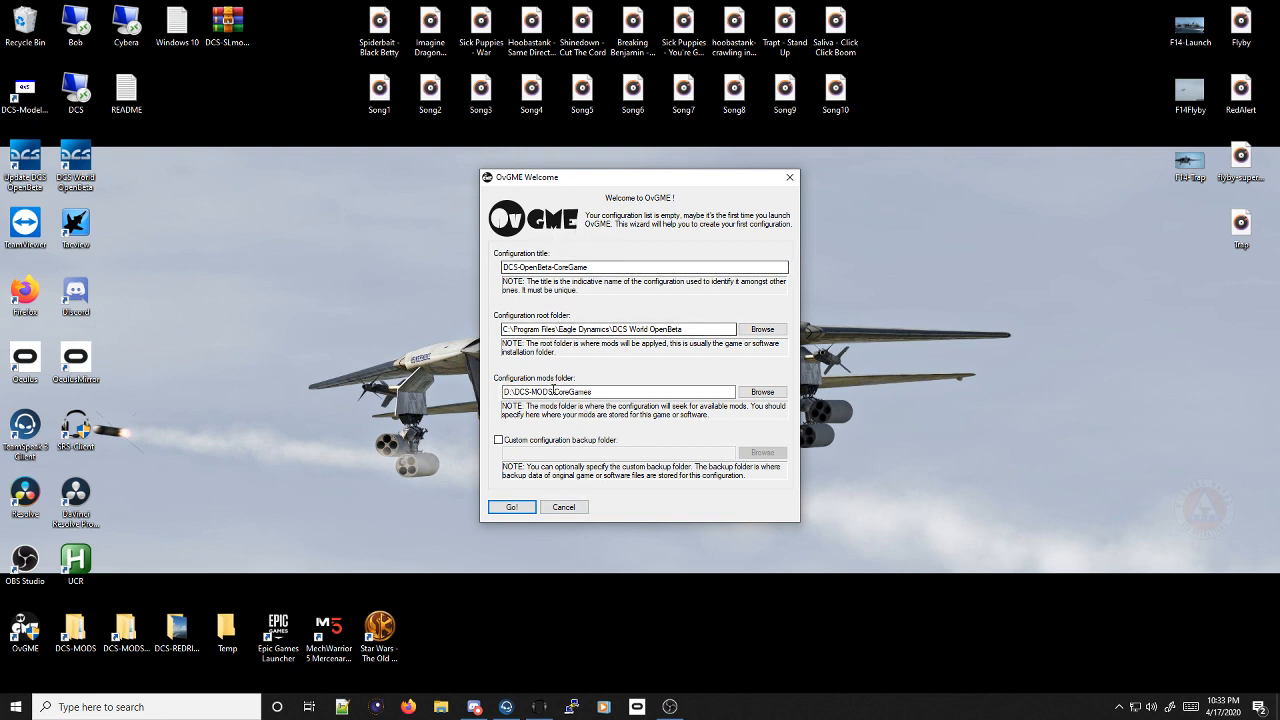
click(514, 507)
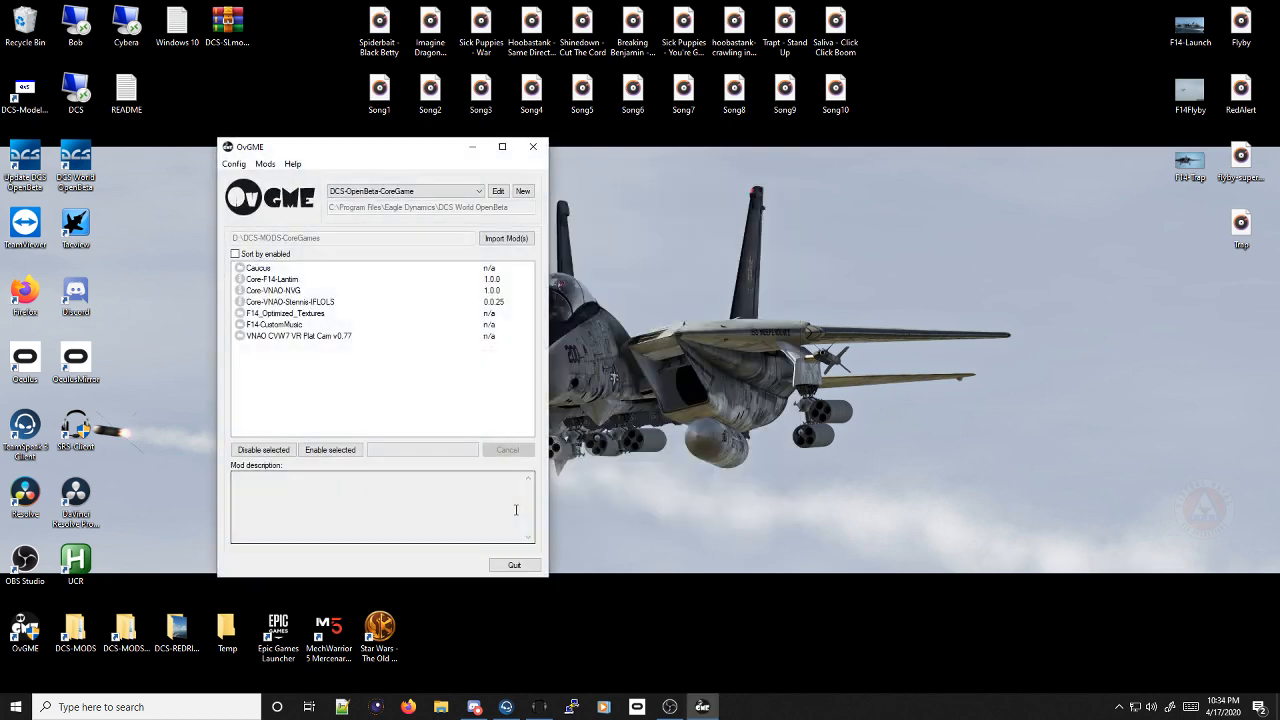
drag(343, 151, 562, 131)
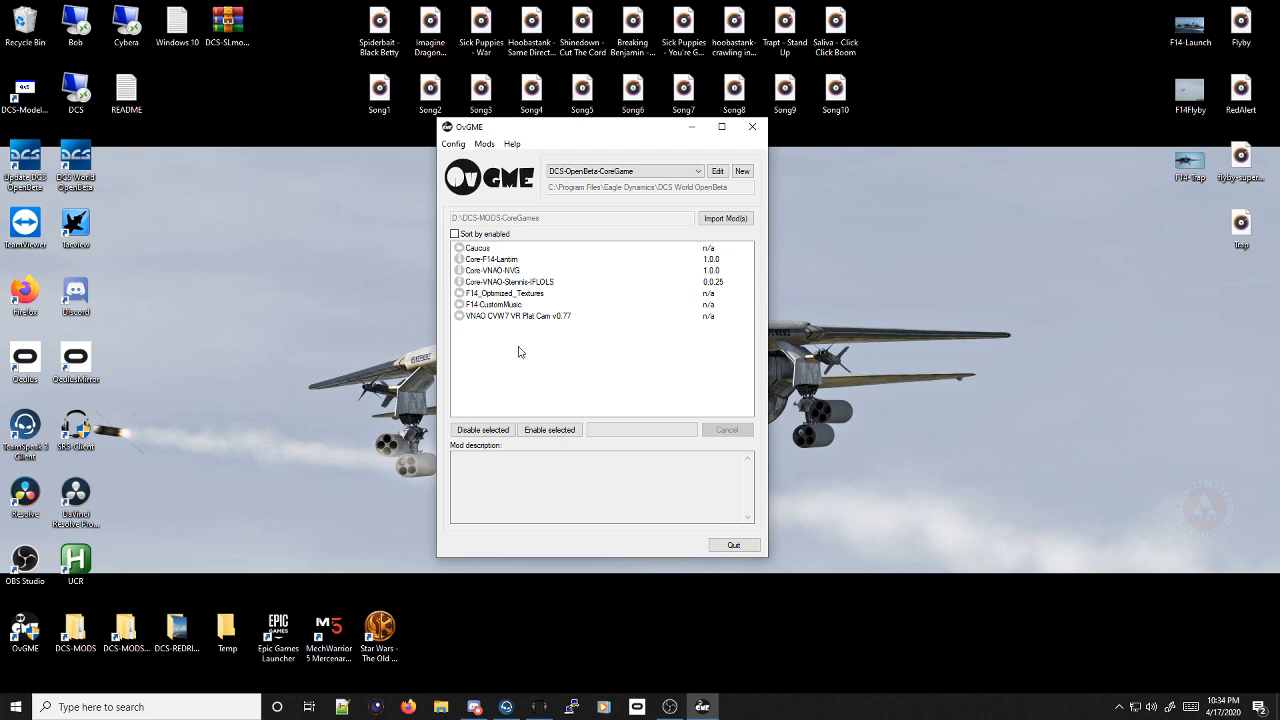
drag(542, 134, 601, 184)
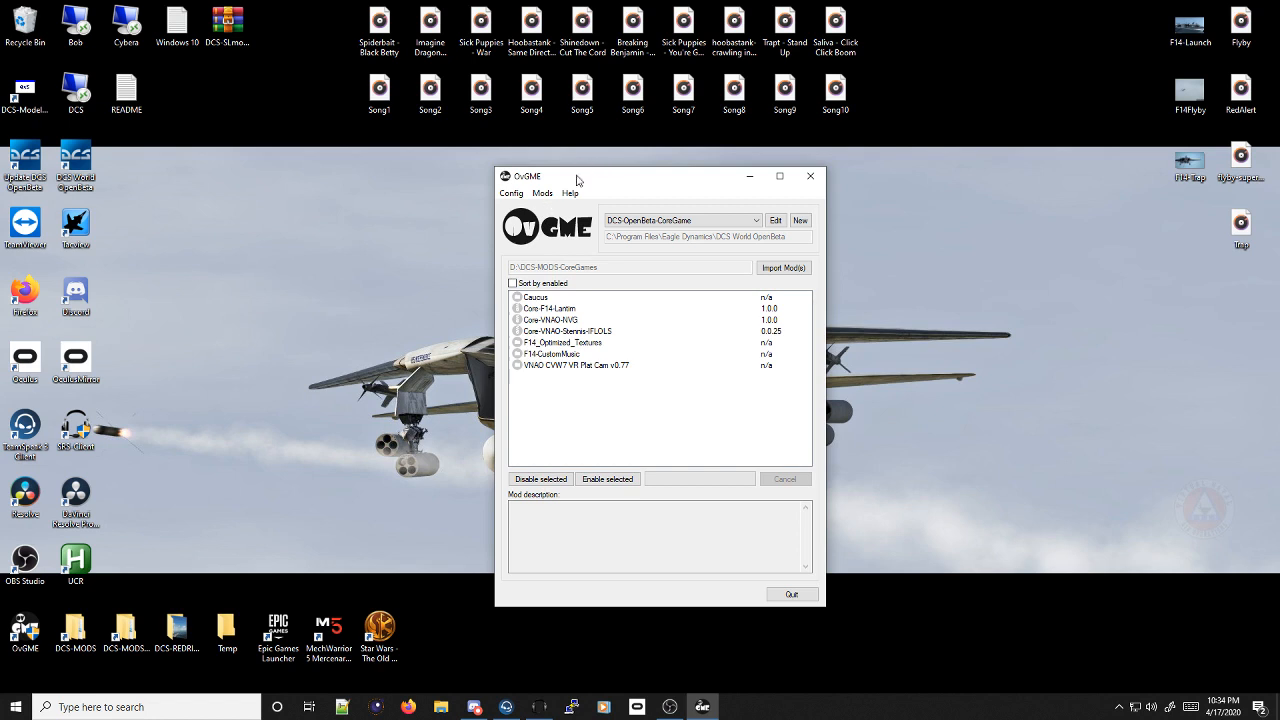
Check the configuration list, keeping DCS-OpenBeta-CoreGame selected, and start a new configuration titled DCS-OpenBeta-SavedGames
click(658, 222)
click(658, 224)
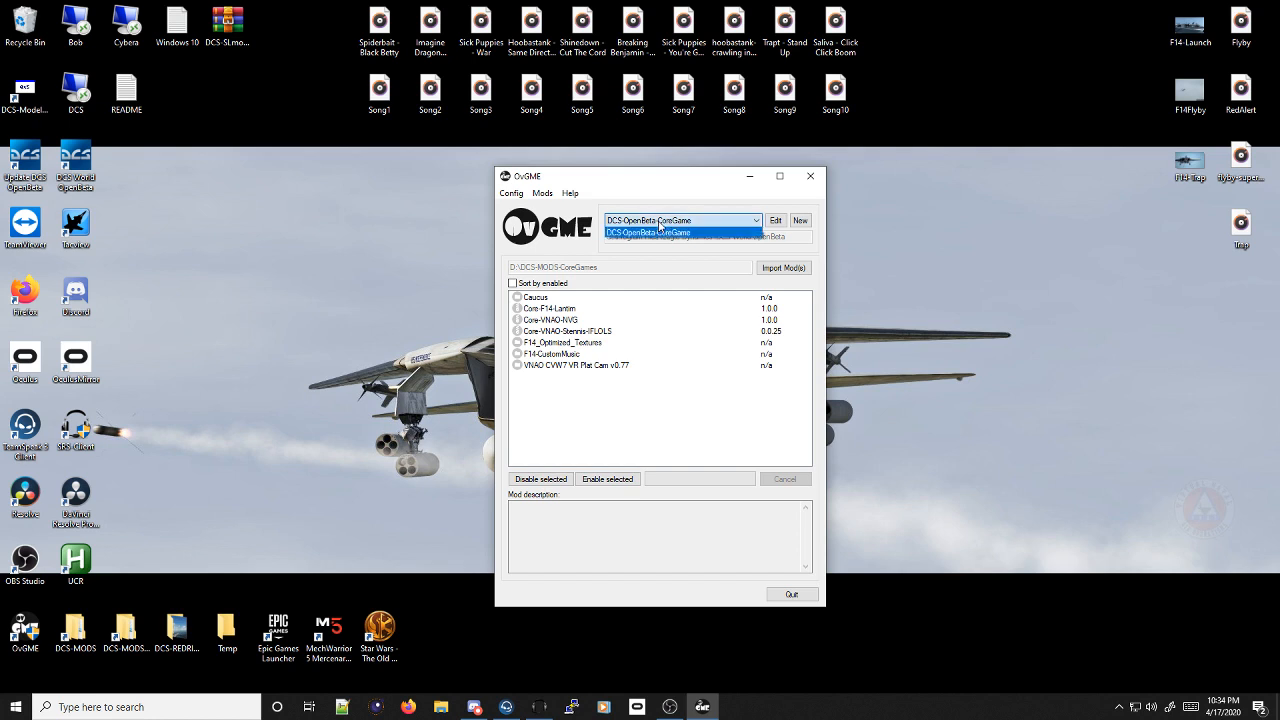
click(660, 232)
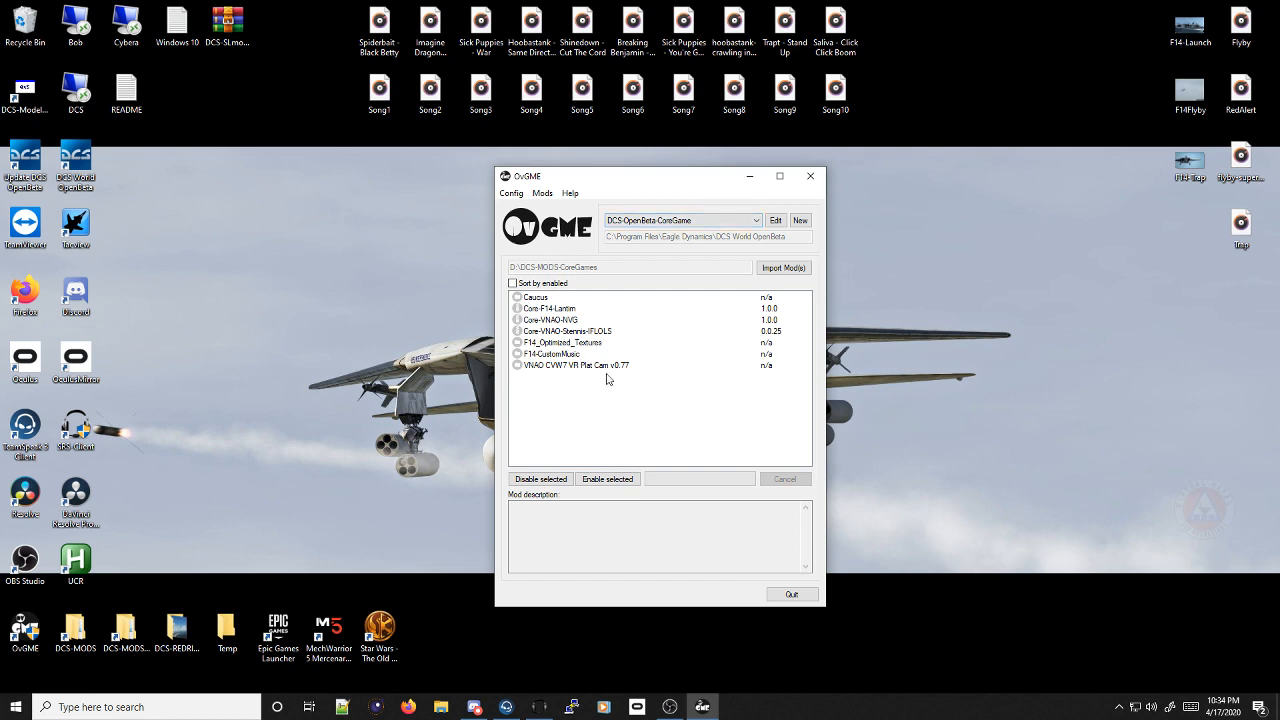
click(801, 221)
drag(594, 313, 504, 310)
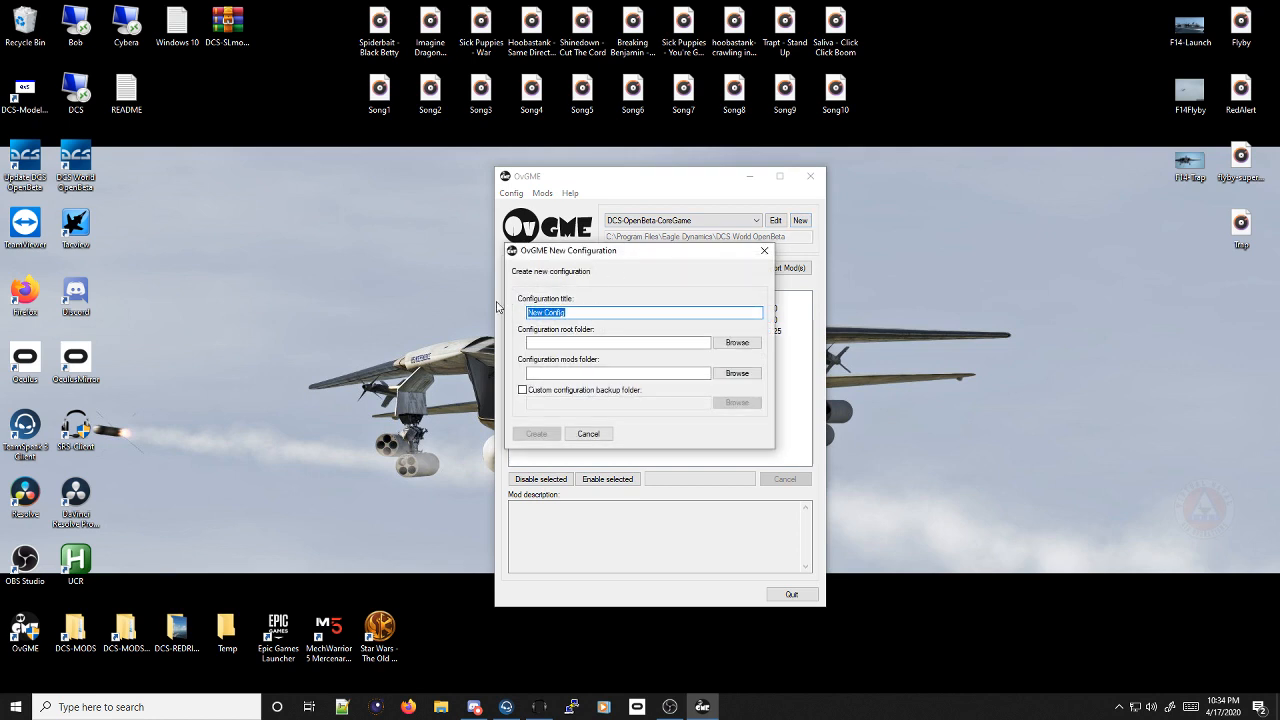
text(DCS-OpenBeta-SavedGames)
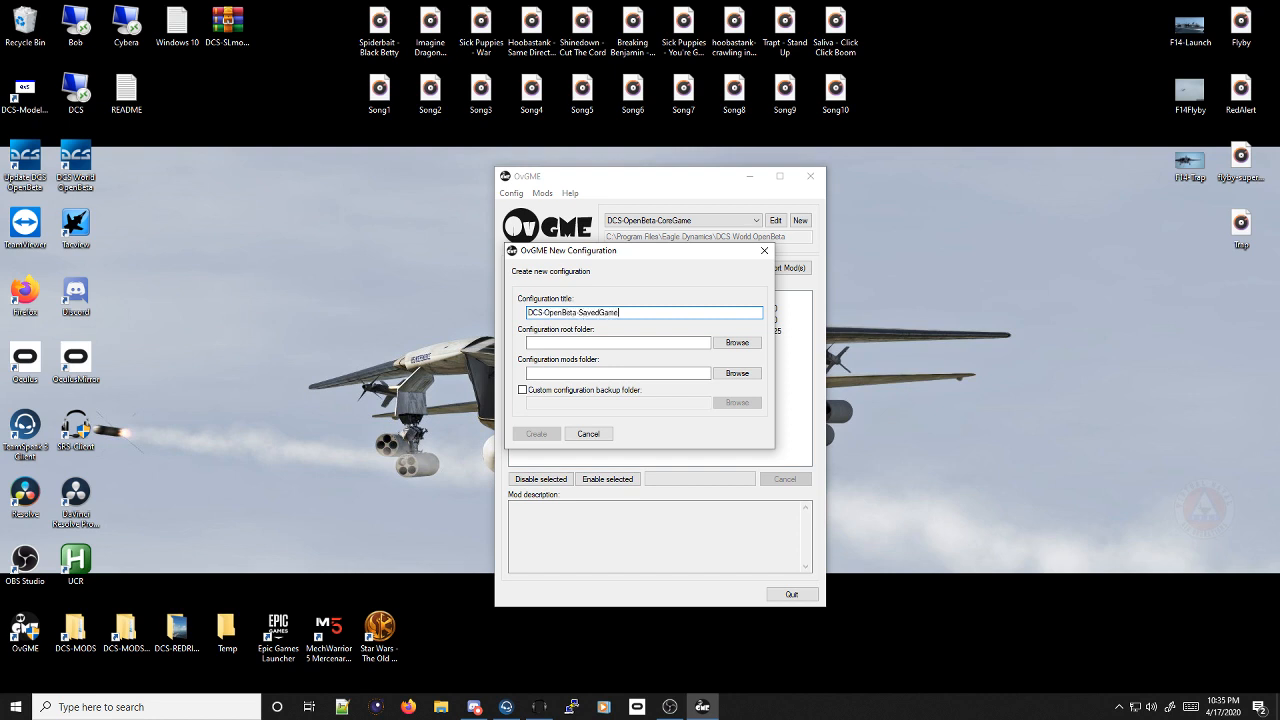
Set the new configuration's root folder to DCS.openbeta inside Saved Games of the user's profile folder on drive C:
click(737, 342)
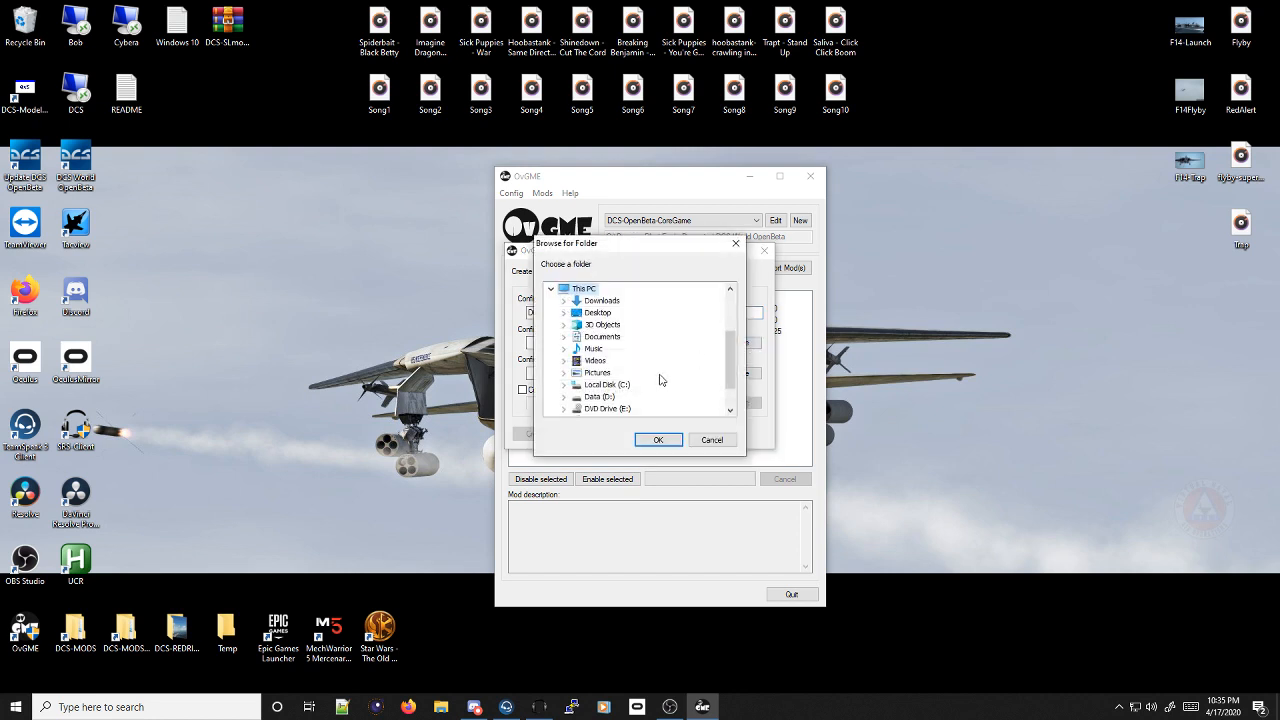
scroll(660, 380, down, 1)
click(565, 360)
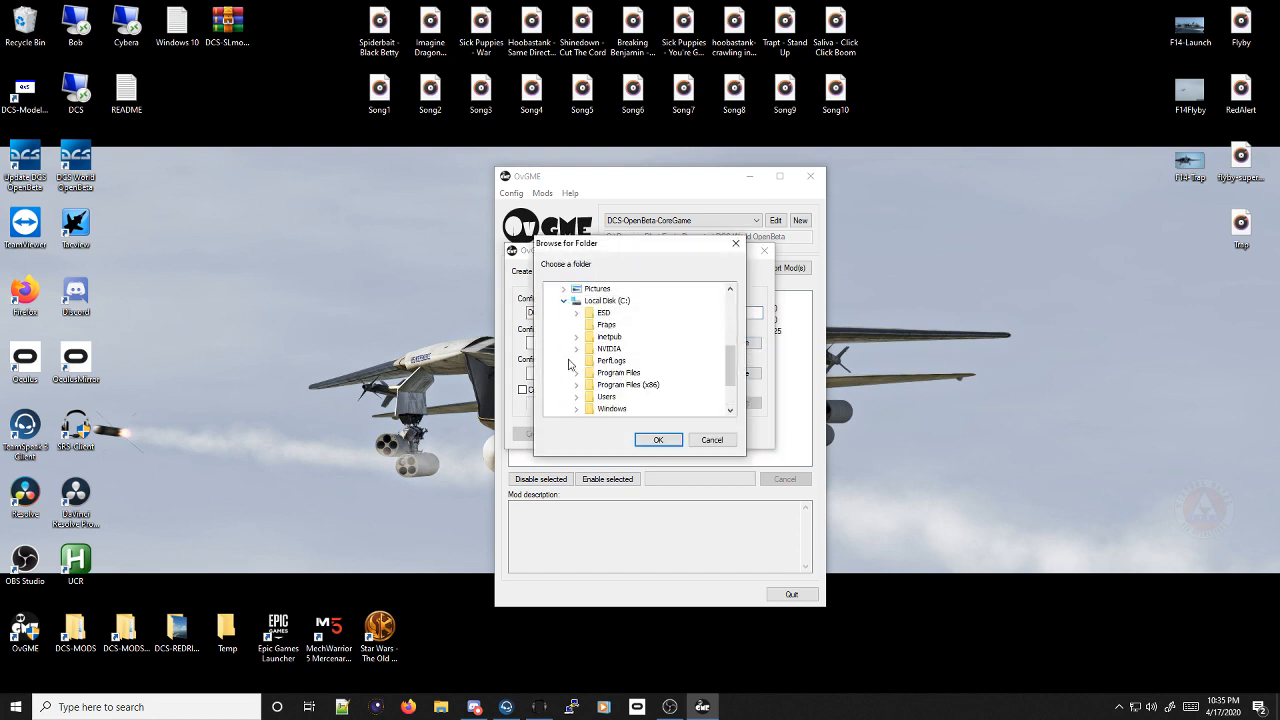
double_click(608, 397)
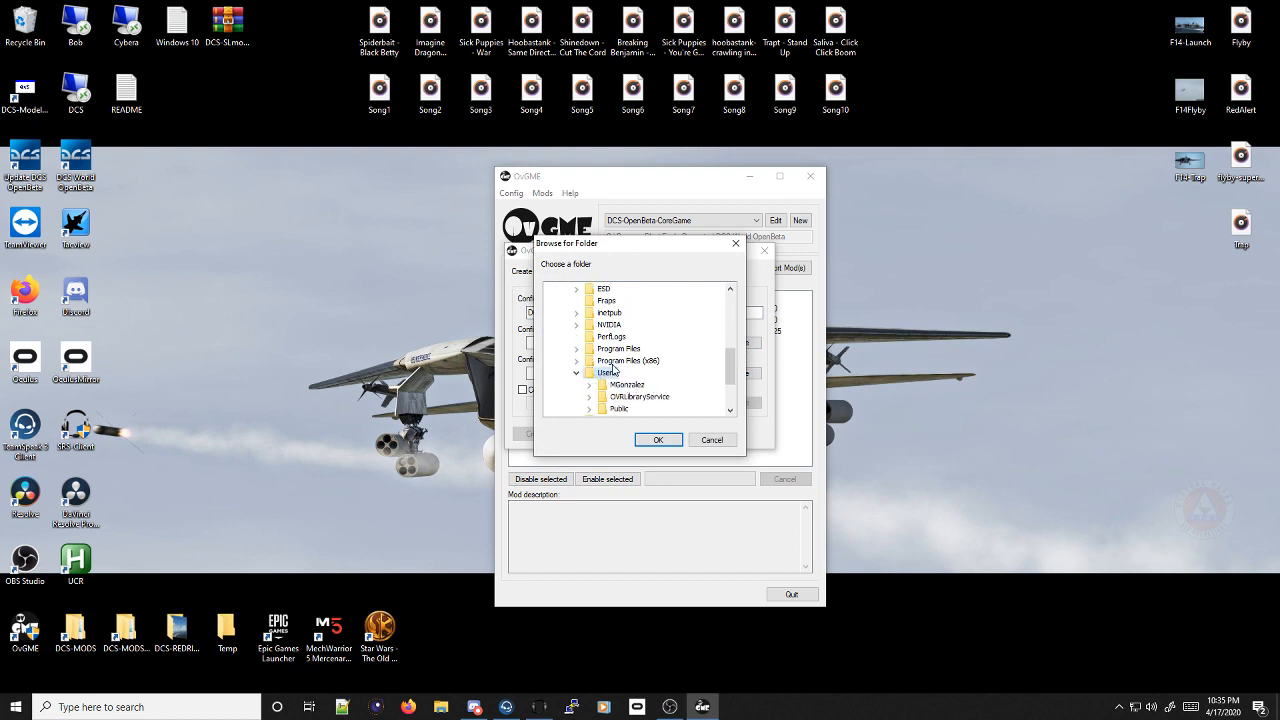
double_click(630, 386)
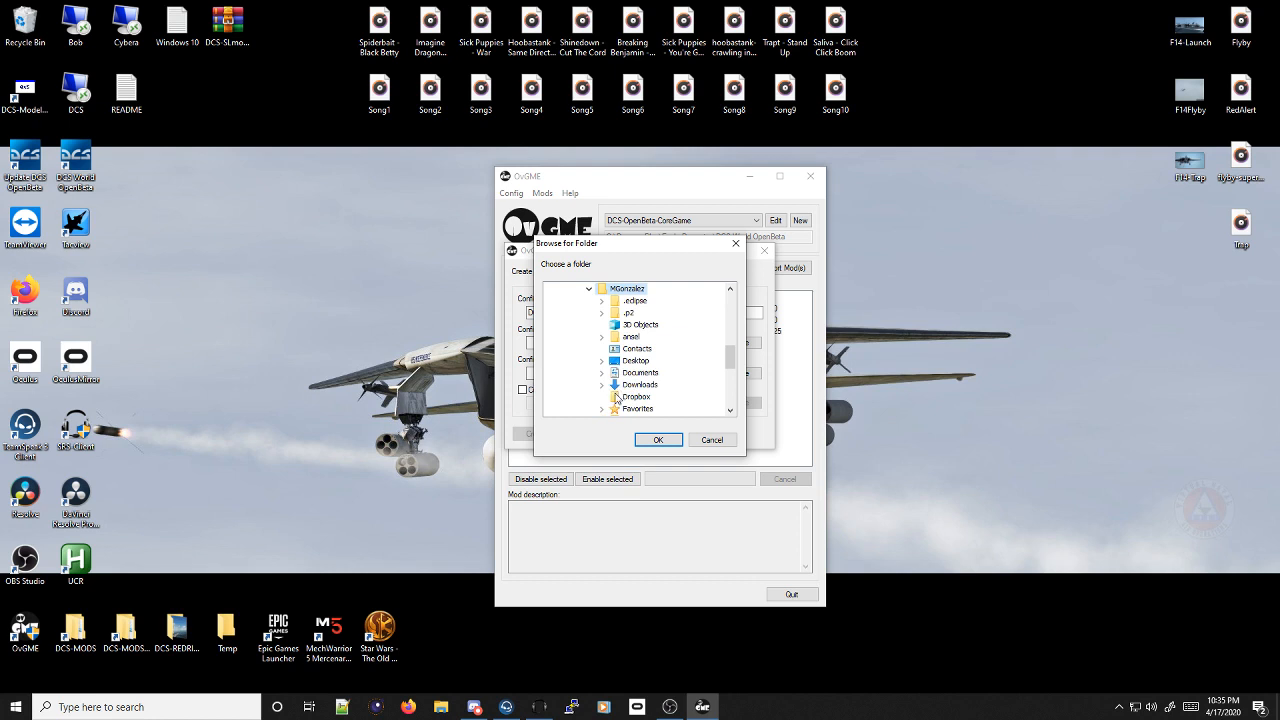
scroll(665, 356, down, 1)
scroll(665, 356, down, 2)
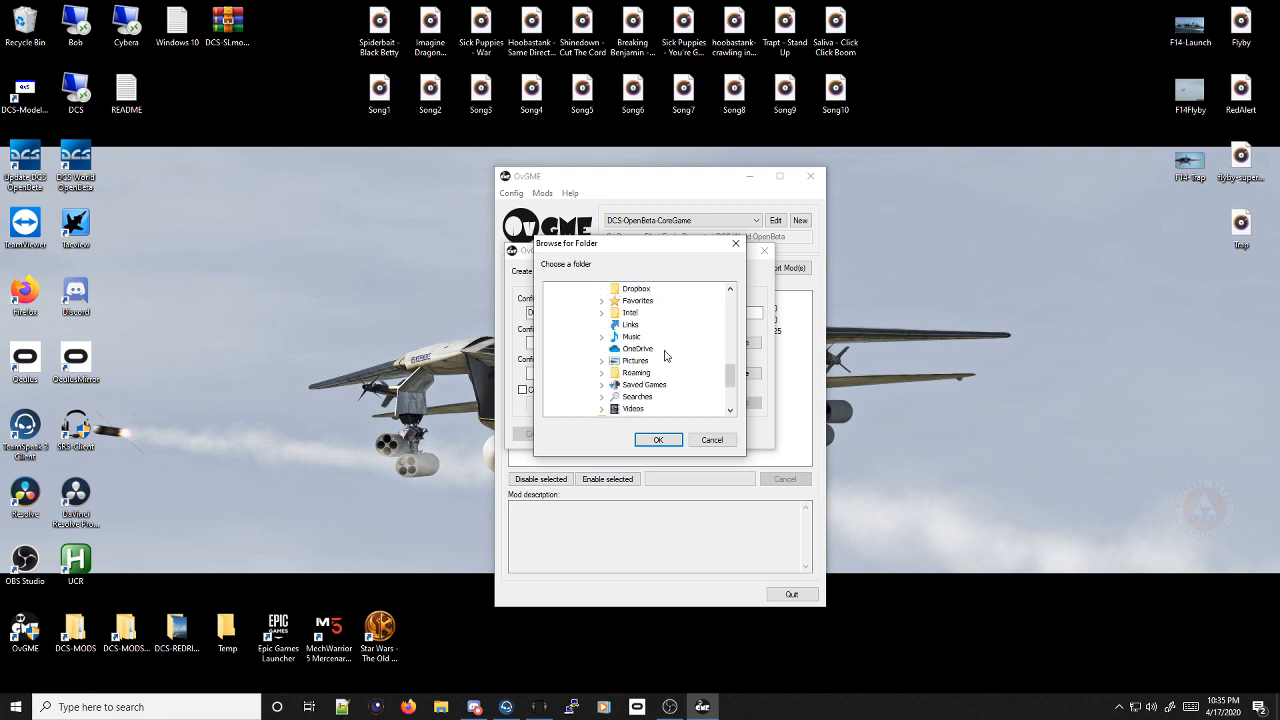
double_click(640, 385)
scroll(640, 390, down, 2)
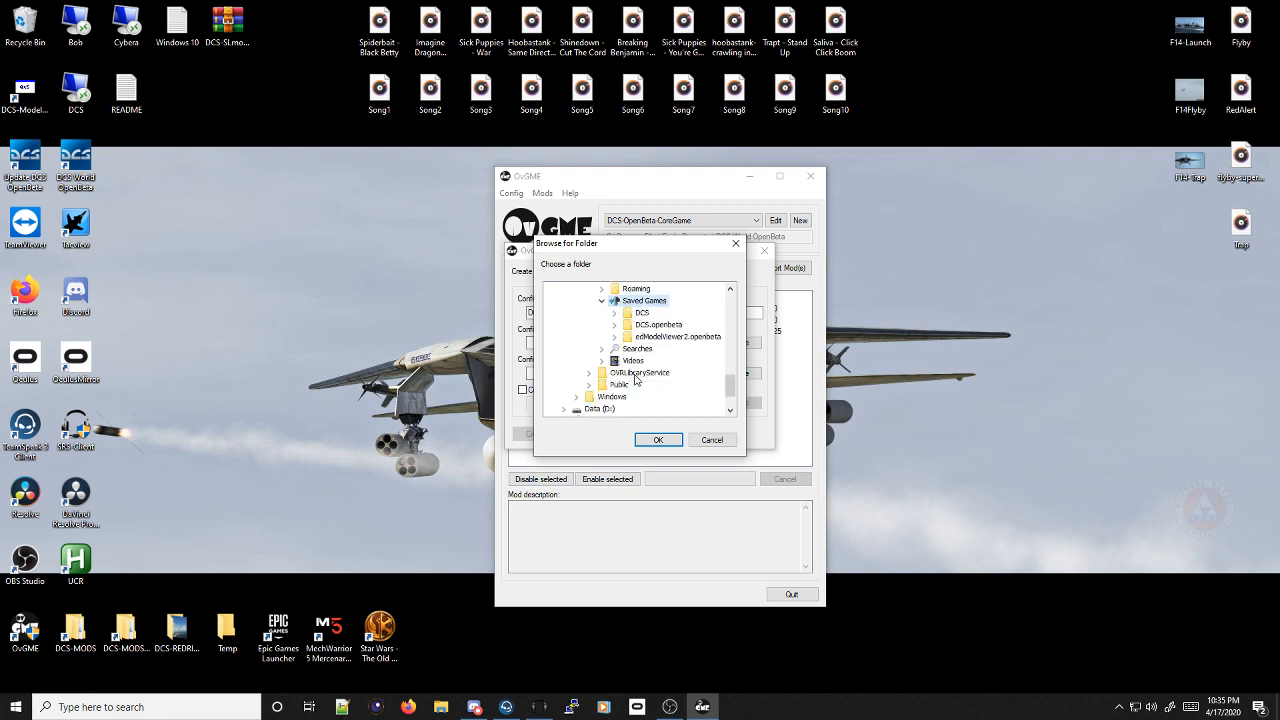
click(659, 325)
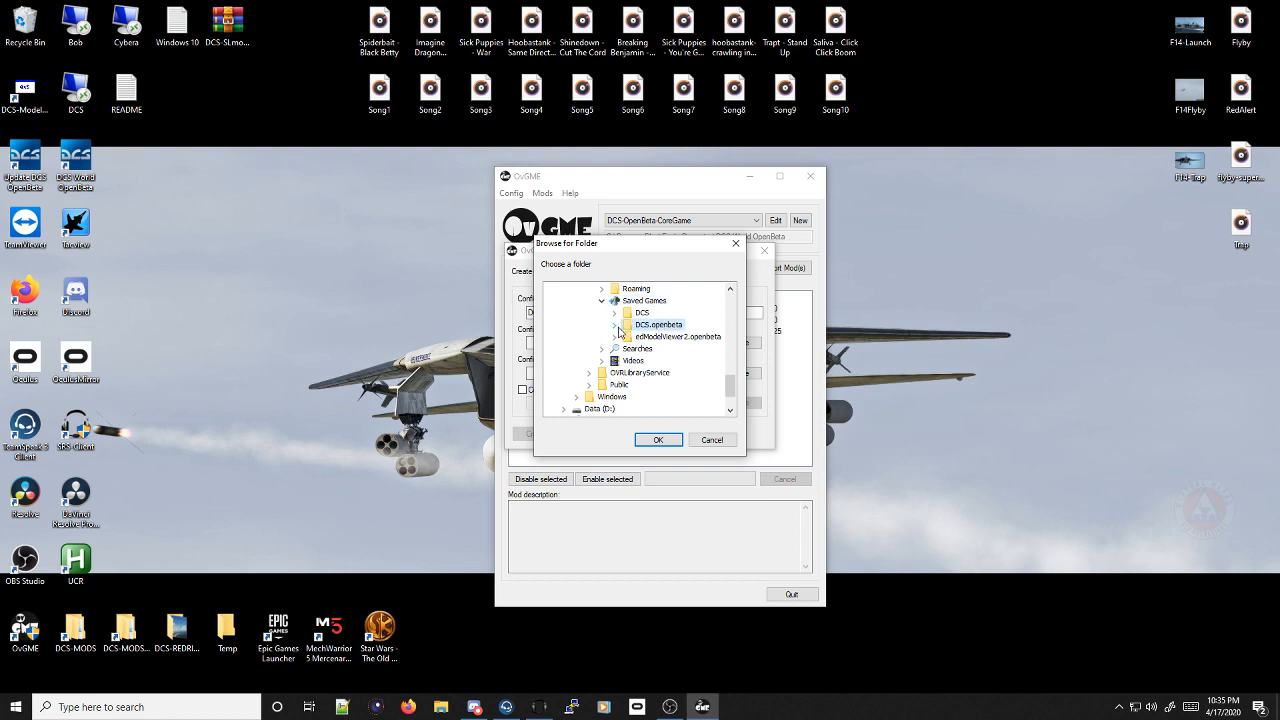
click(657, 442)
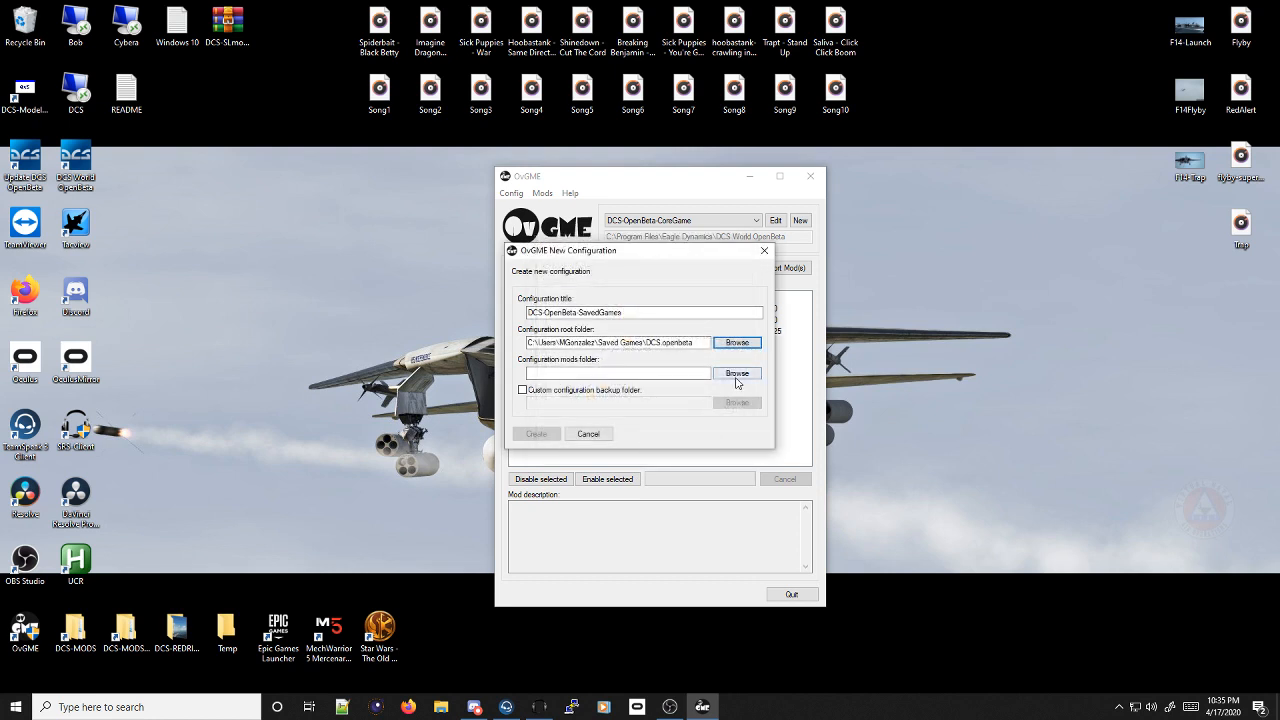
Set the new configuration's mods folder to DCS-MODS-SavedGames on drive D:
click(737, 374)
scroll(604, 318, down, 1)
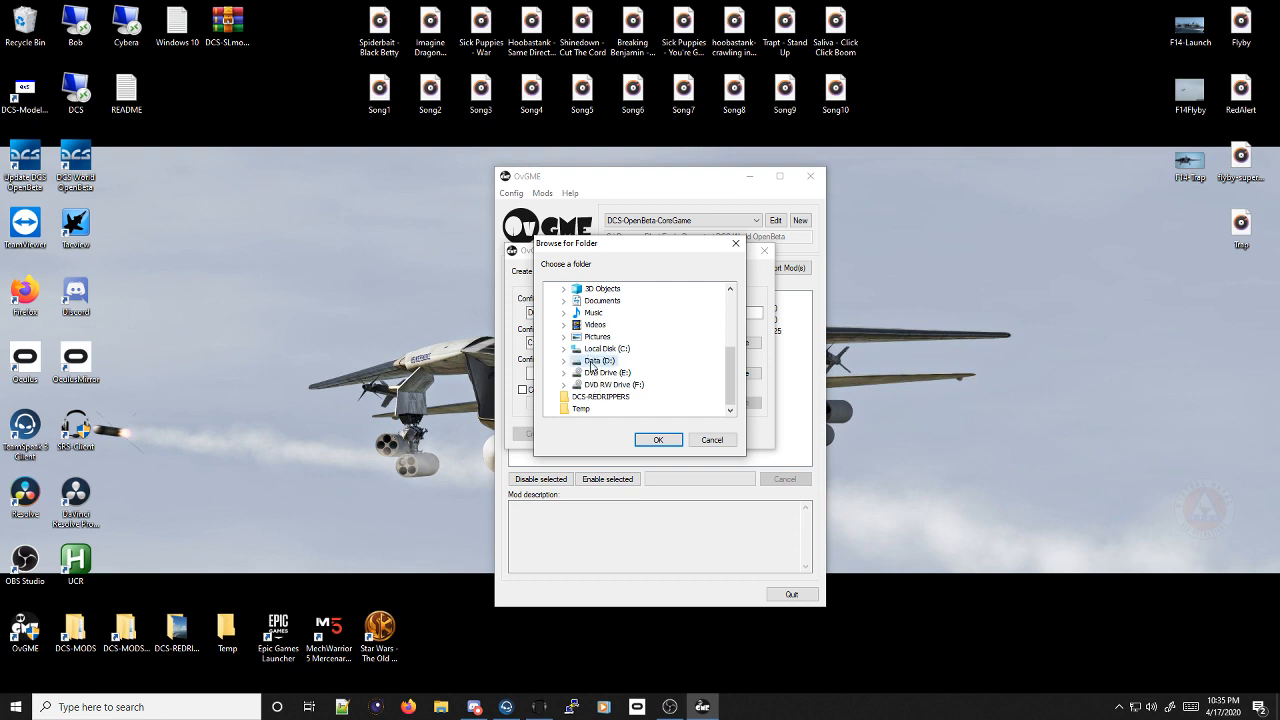
double_click(598, 361)
click(617, 338)
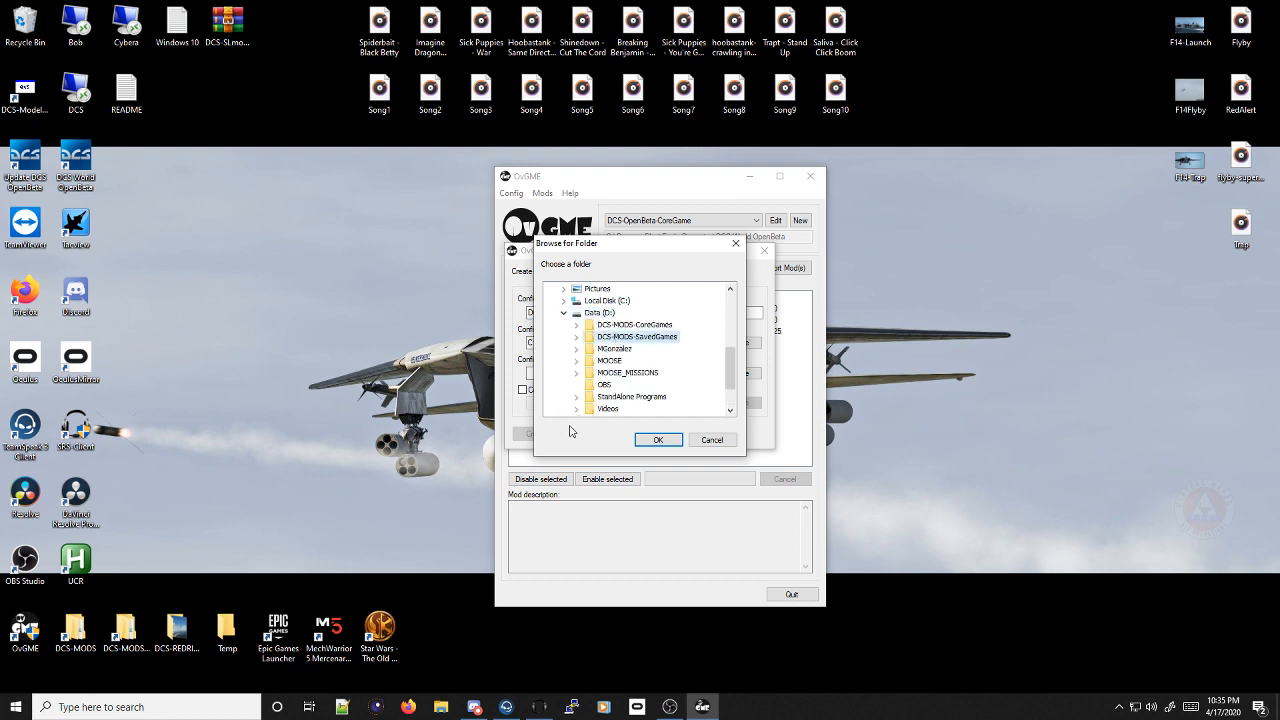
click(656, 441)
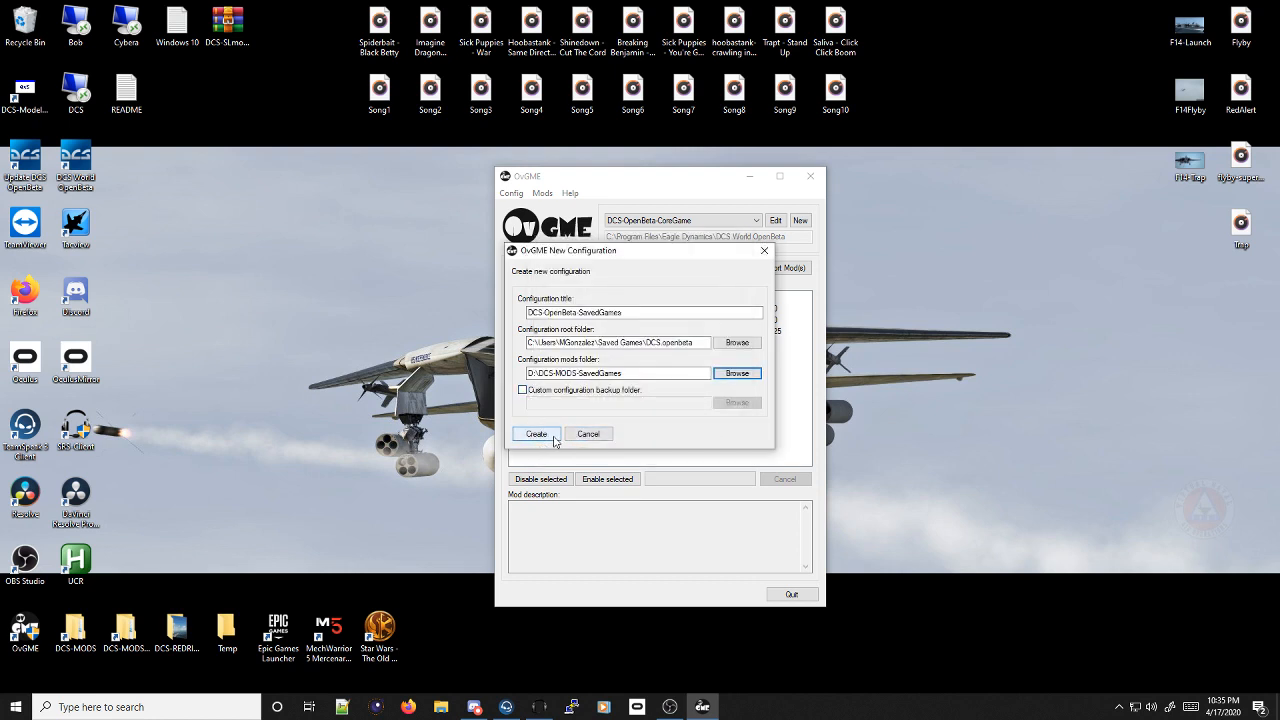
Create the DCS-OpenBeta-SavedGames configuration and look through its list of mods
click(540, 434)
scroll(604, 404, down, 3)
scroll(607, 385, up, 3)
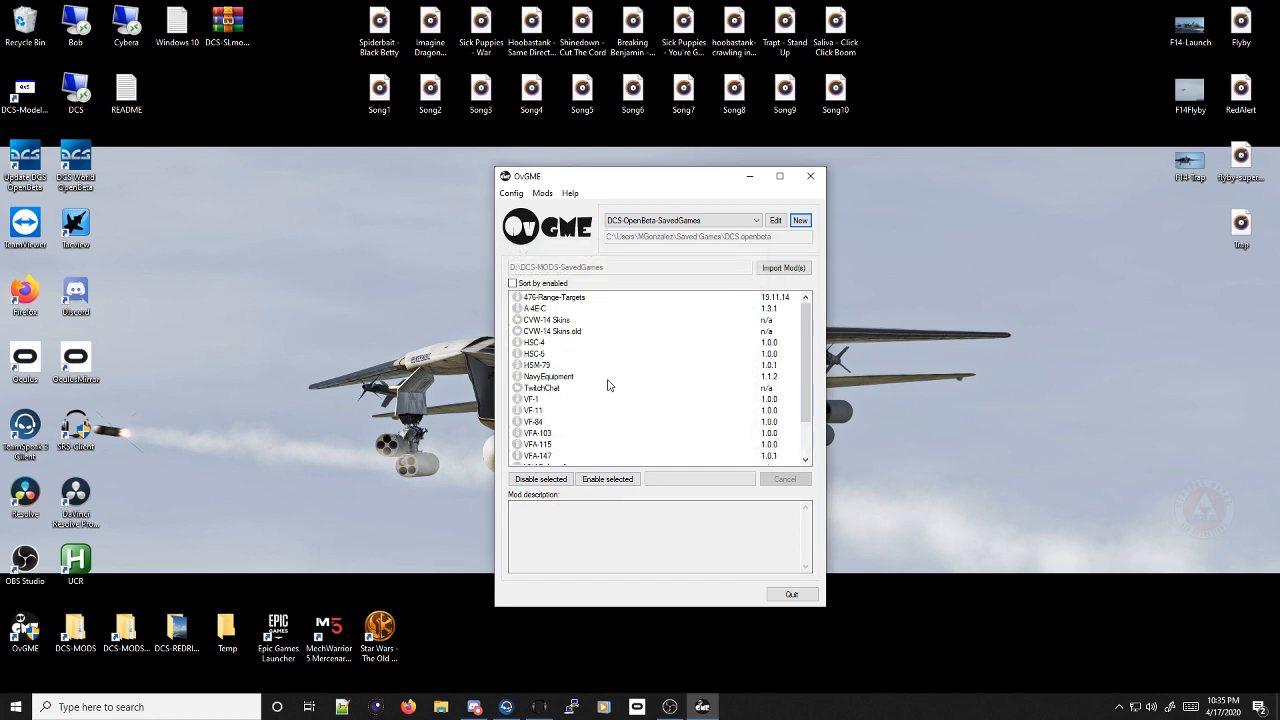
scroll(607, 385, down, 2)
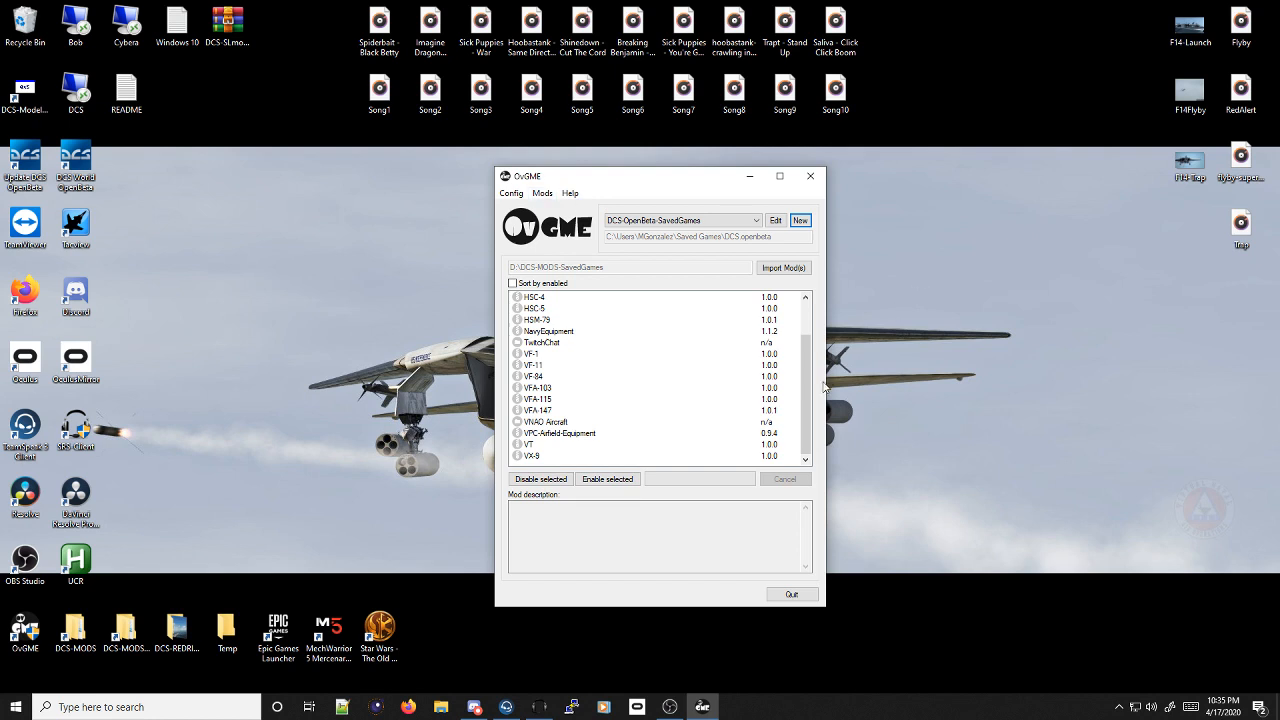
Switch to File Explorer and examine the mod folders and archives in DCS-MODS-SavedGames on drive D:
mouse_move(826, 381)
mouse_down()
mouse_move(858, 380)
mouse_move(815, 381)
mouse_up()
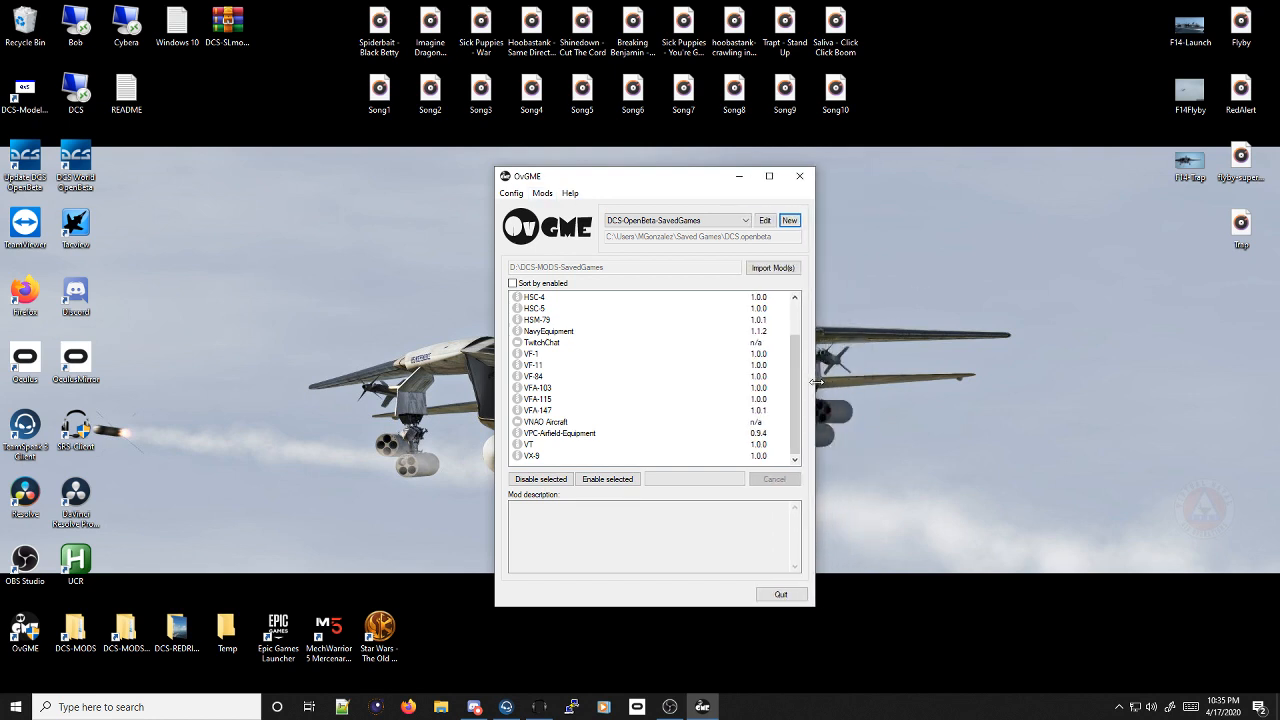
scroll(661, 385, up, 2)
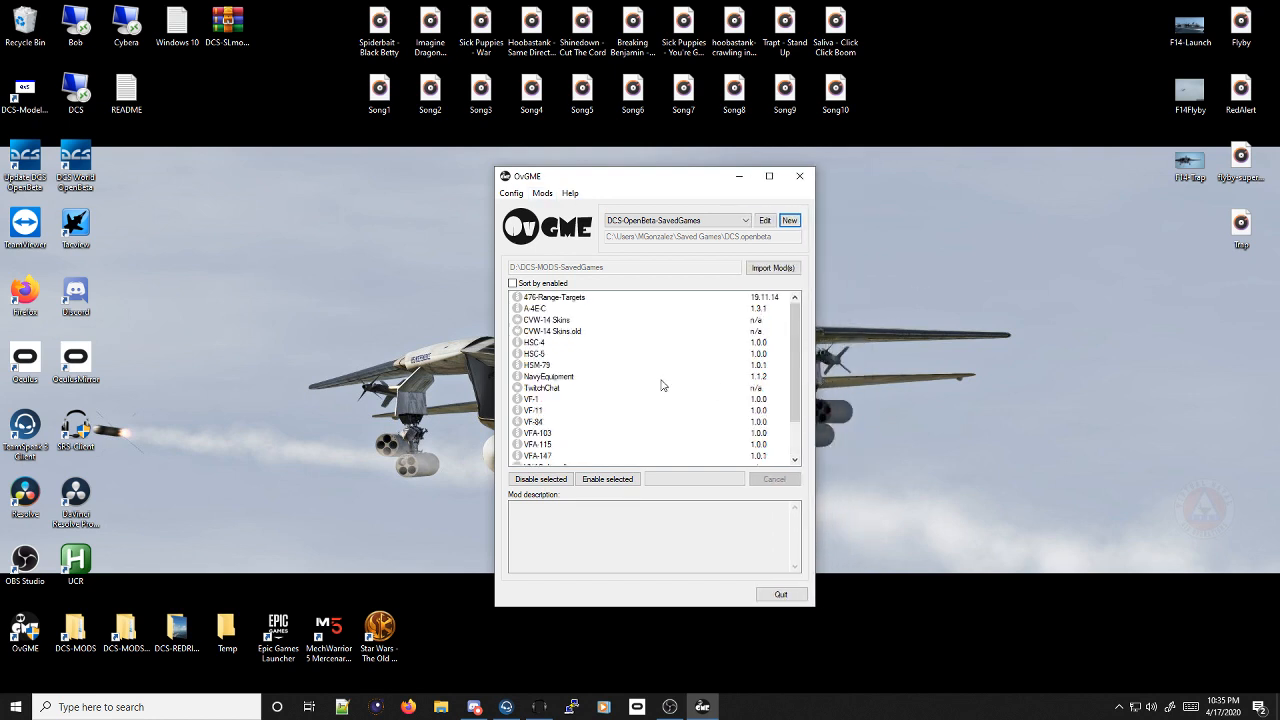
click(440, 707)
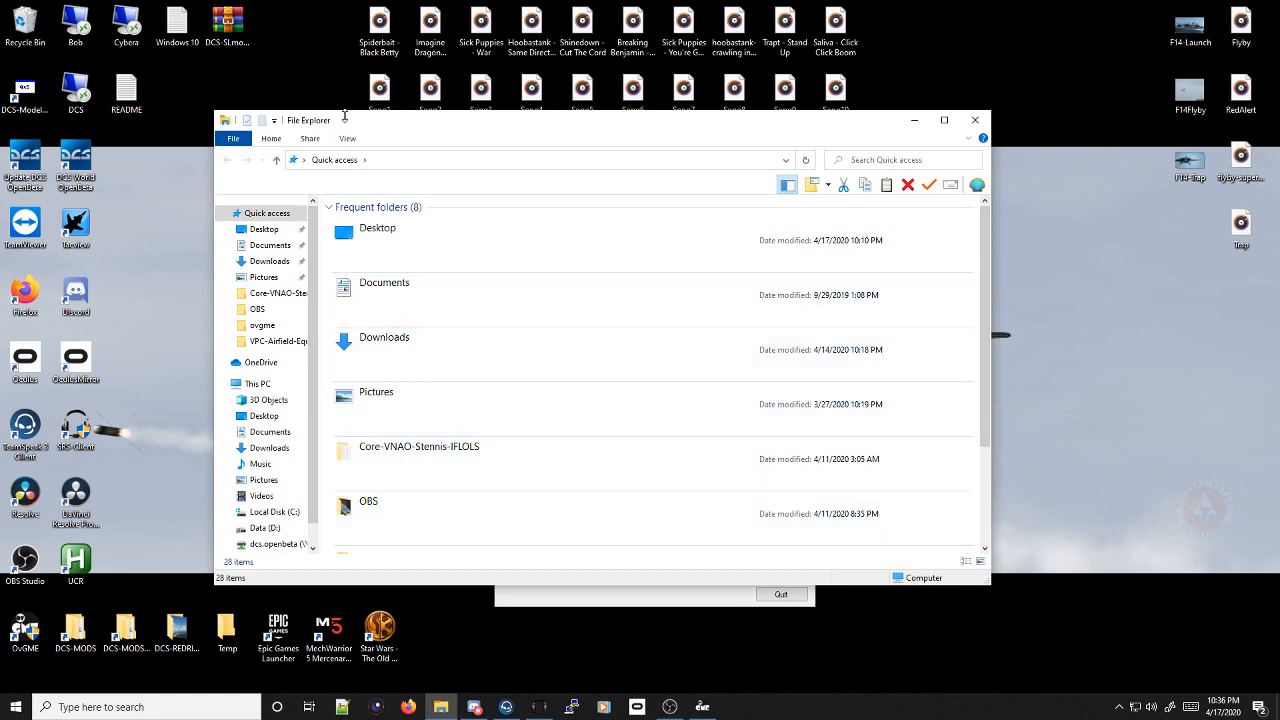
drag(422, 124, 490, 291)
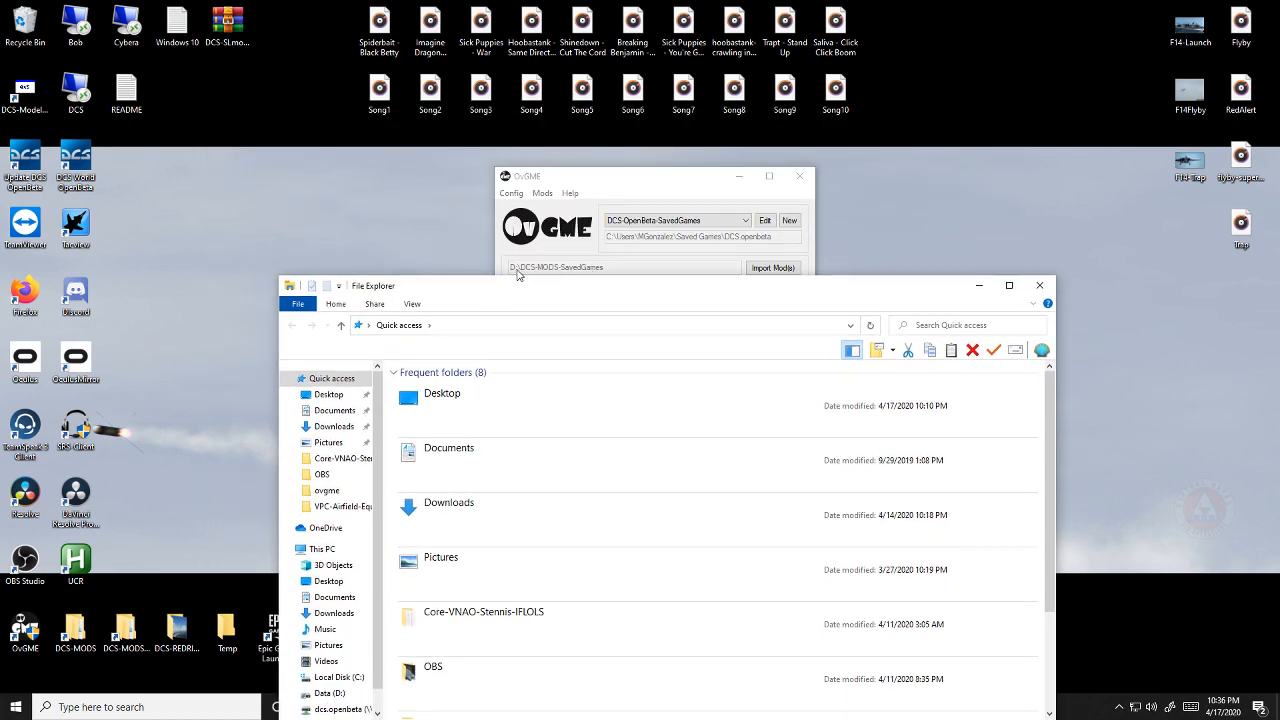
drag(586, 291, 590, 189)
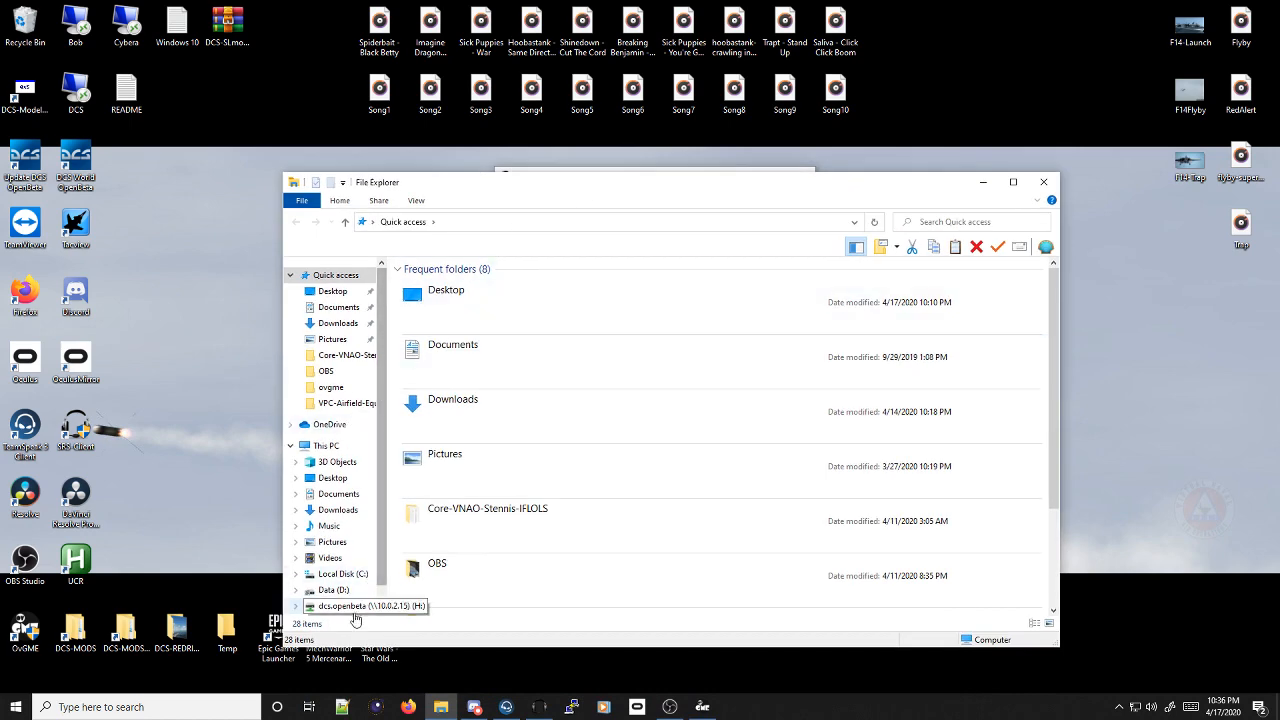
click(335, 592)
double_click(460, 298)
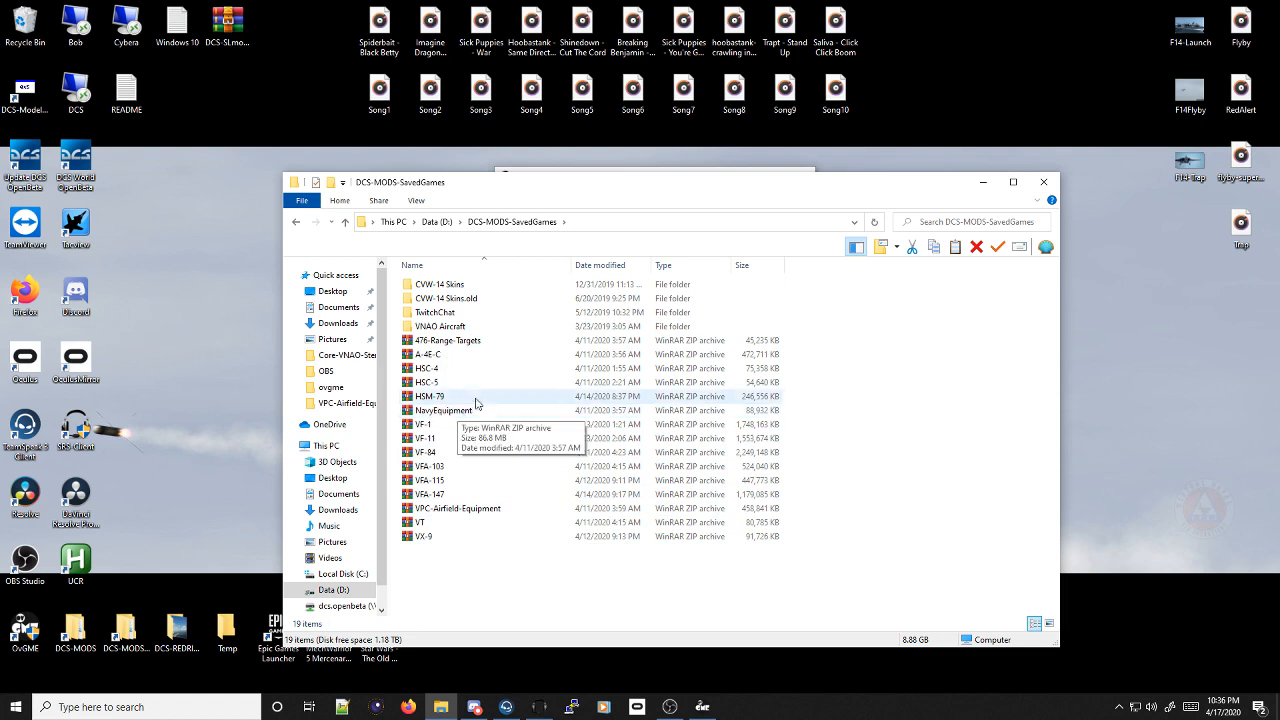
click(420, 357)
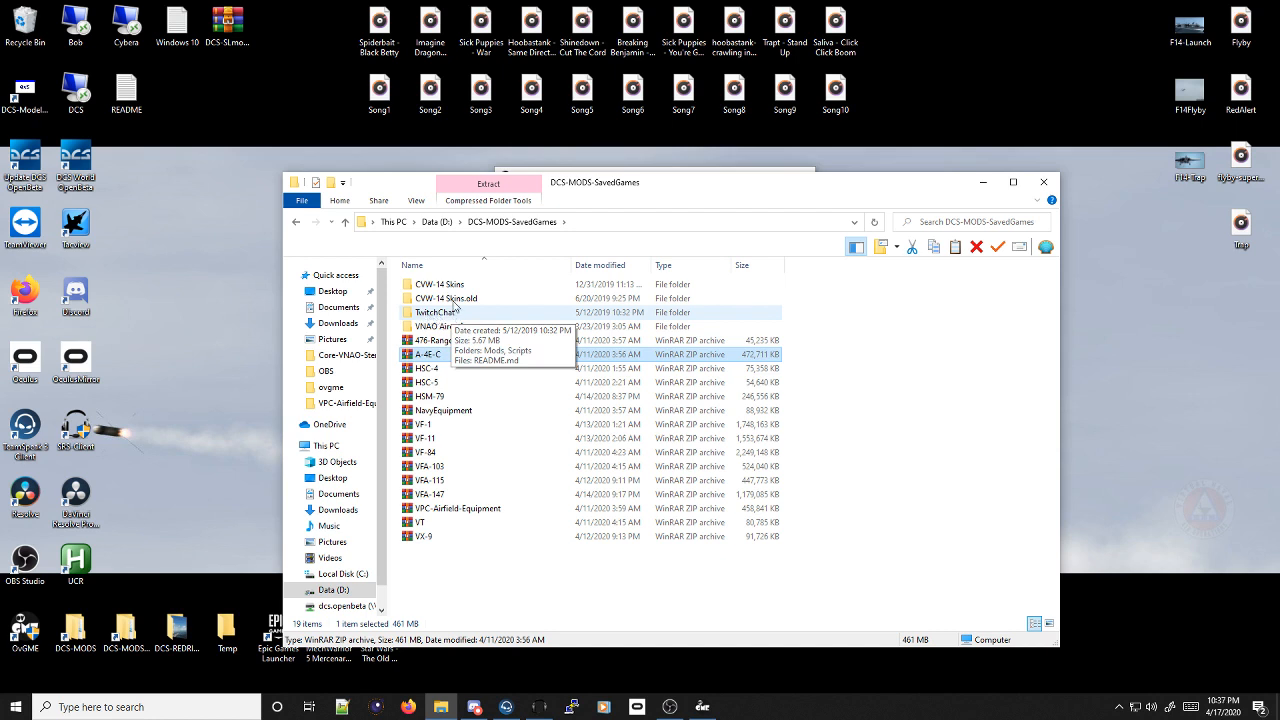
drag(408, 187, 401, 183)
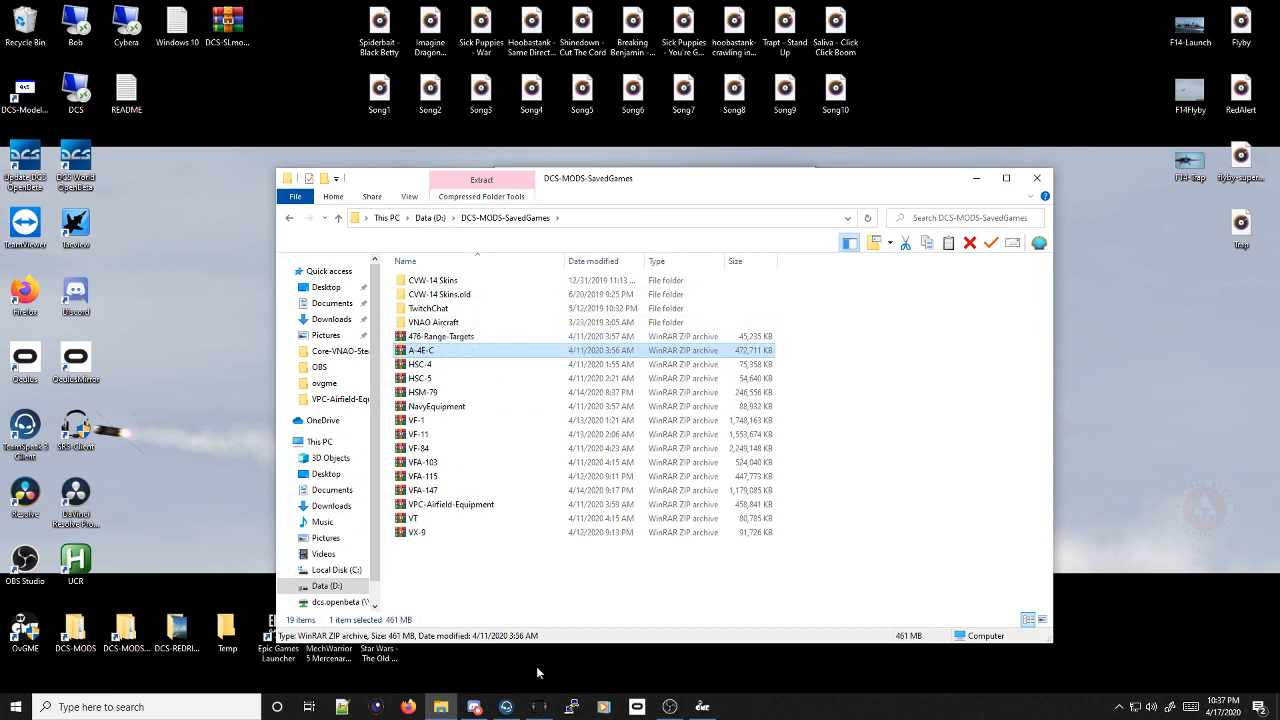
Switch to OvGME and enable the SavedGames mods 476-Range-Targets, A-4E-C, HSC-4, HSC-5, HSM-79, NavyEquipment and VF-1
click(702, 707)
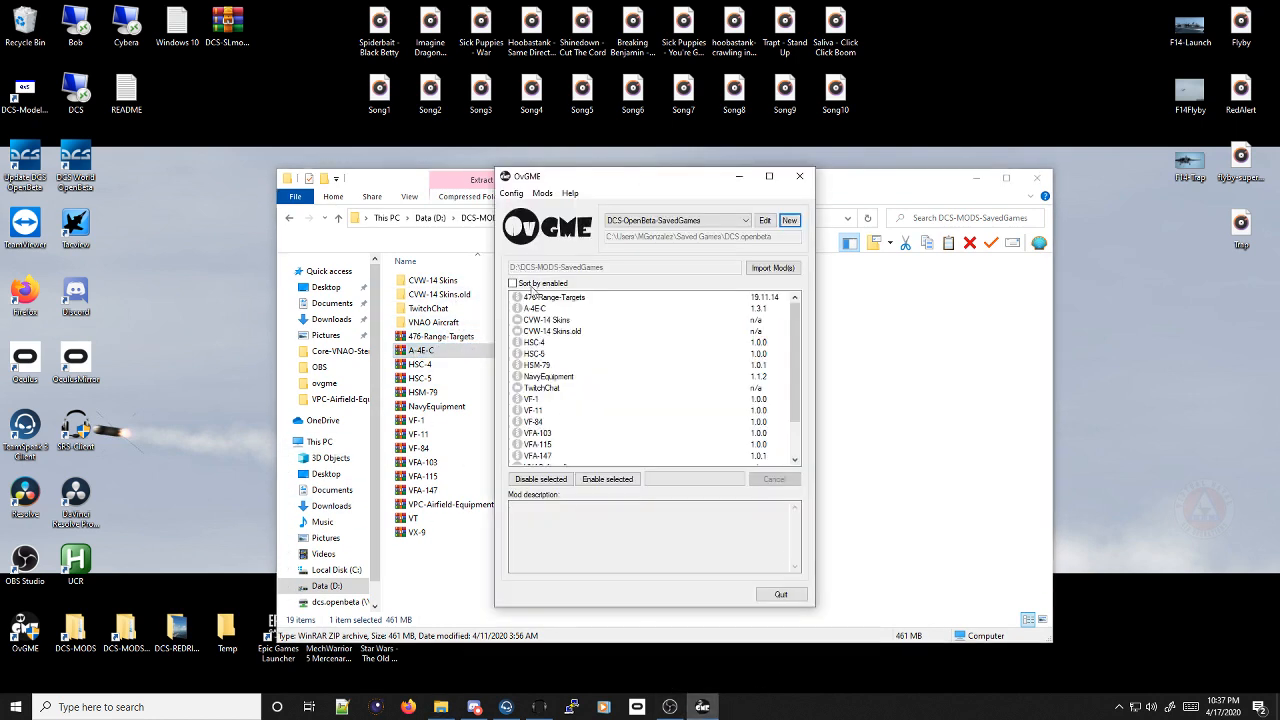
double_click(541, 300)
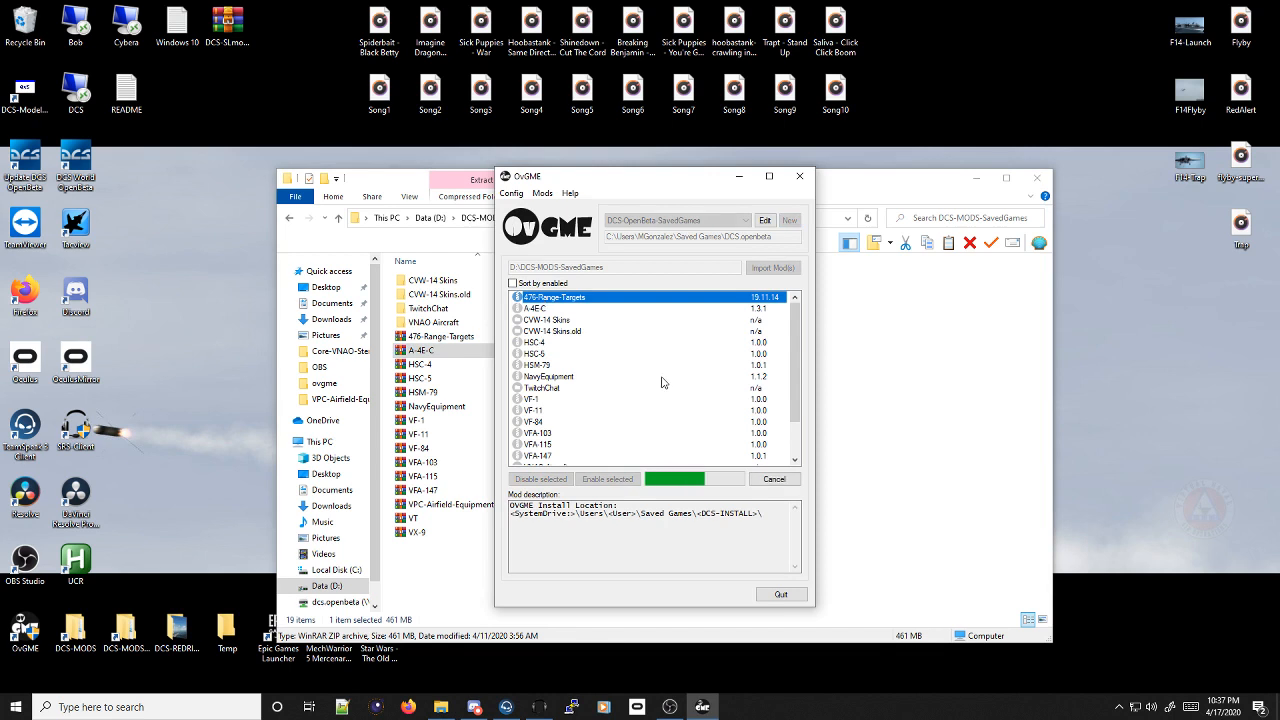
double_click(546, 311)
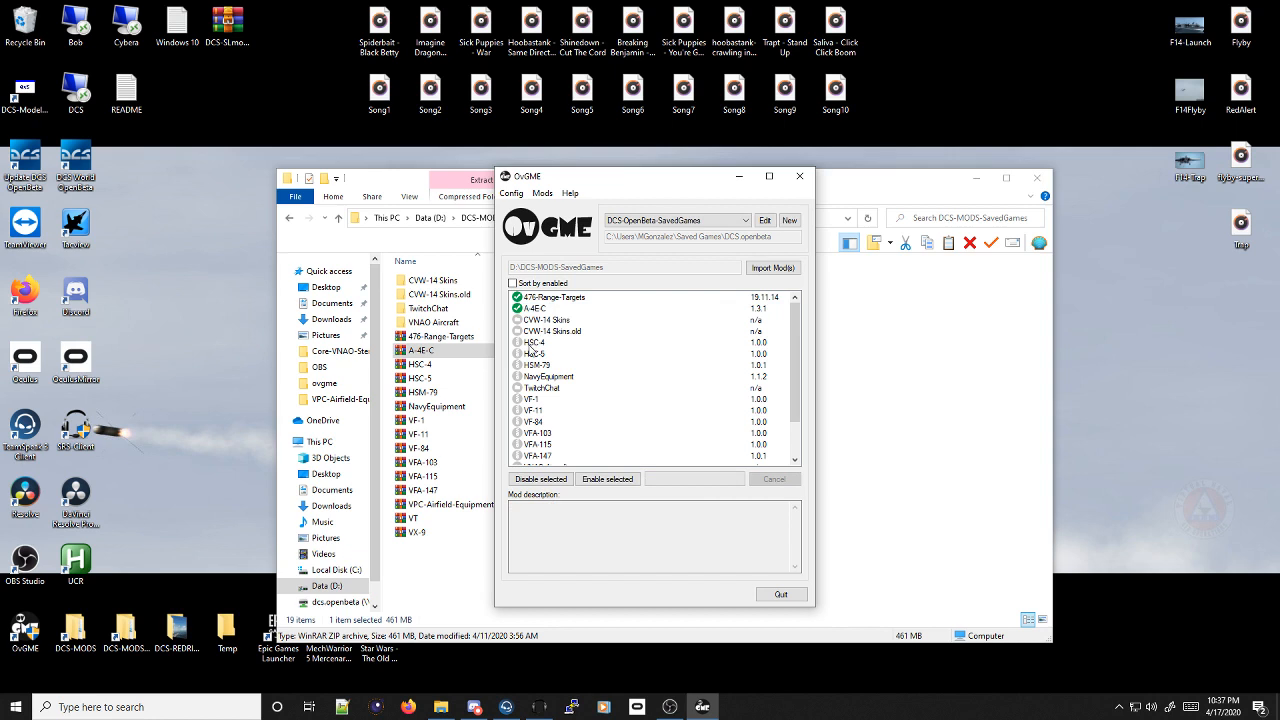
double_click(532, 343)
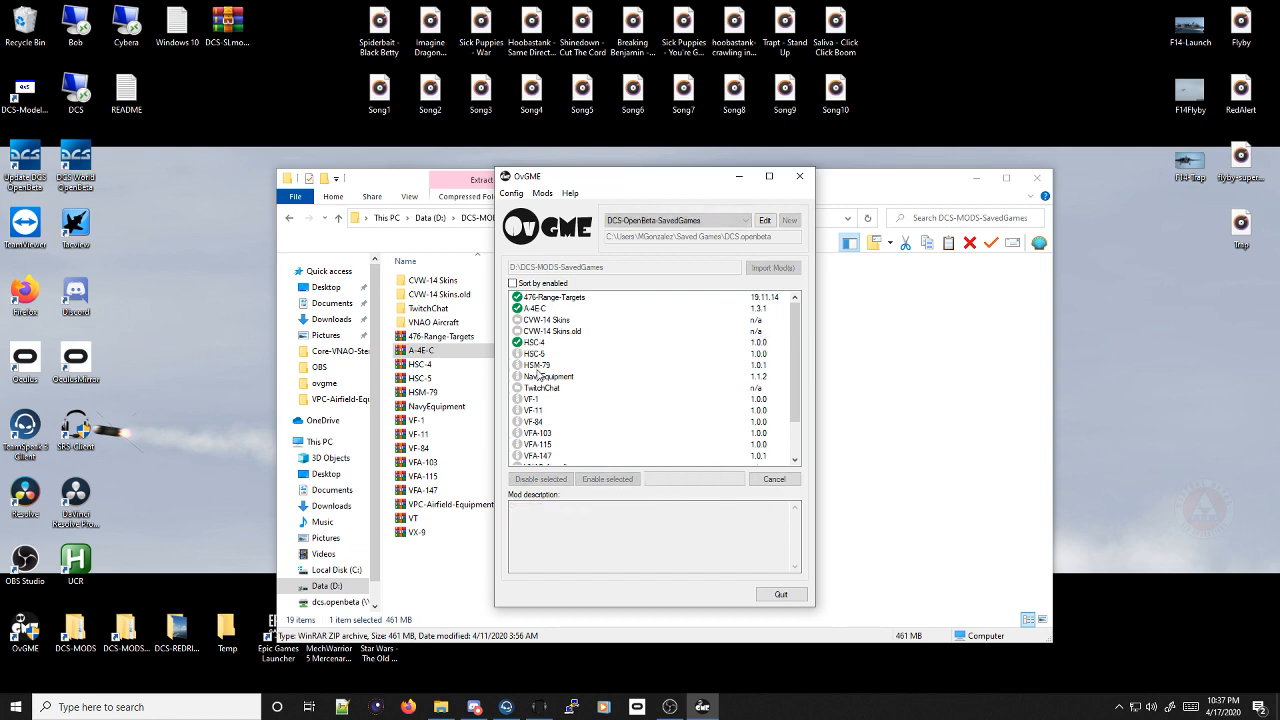
double_click(533, 354)
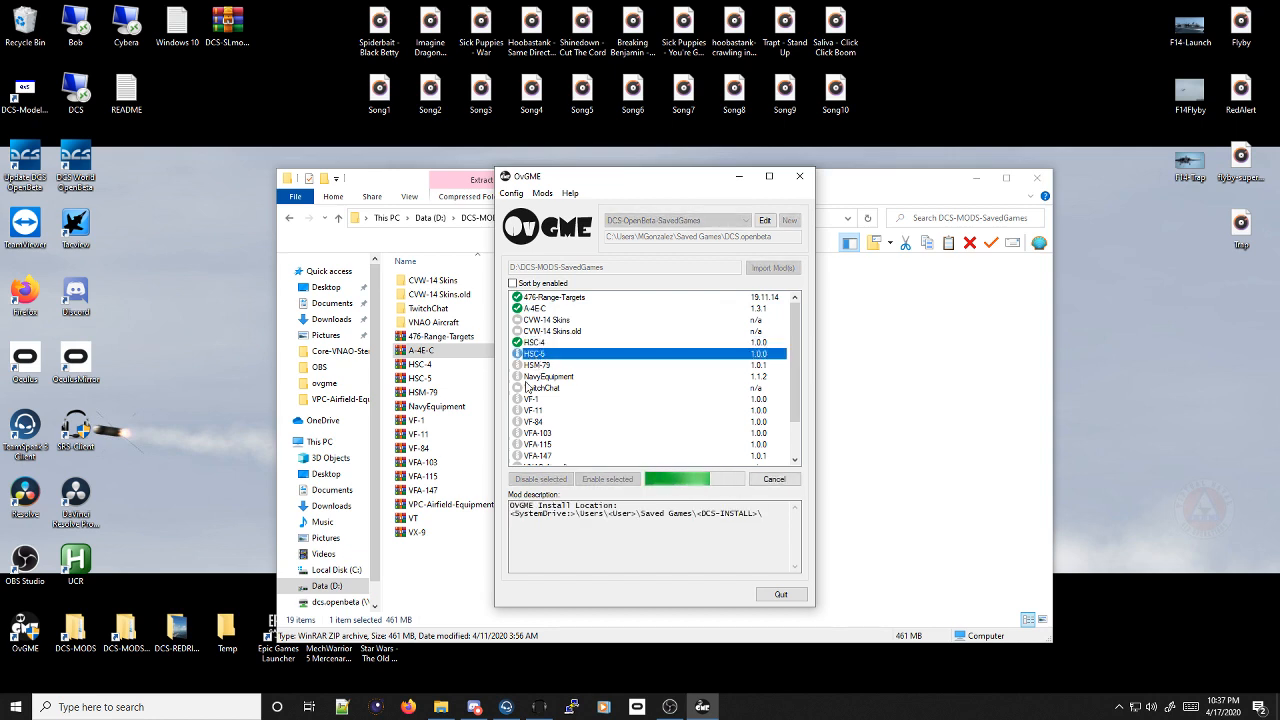
double_click(535, 365)
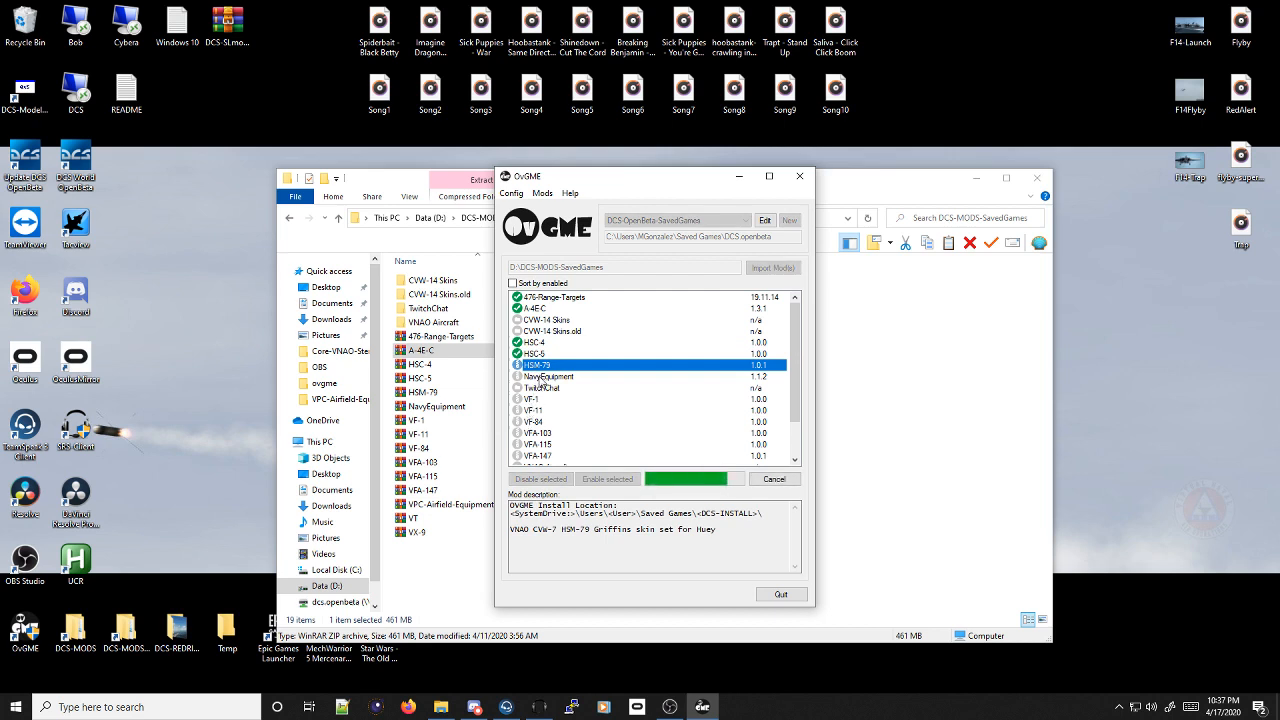
double_click(543, 378)
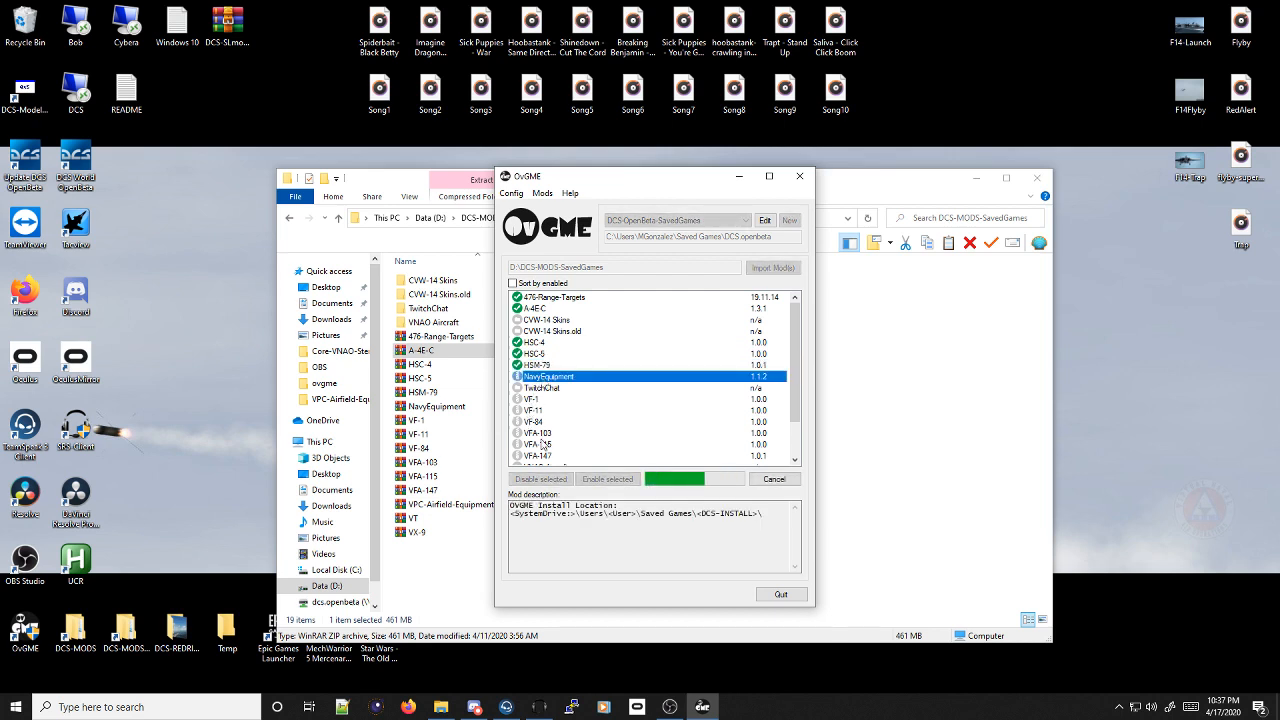
double_click(531, 401)
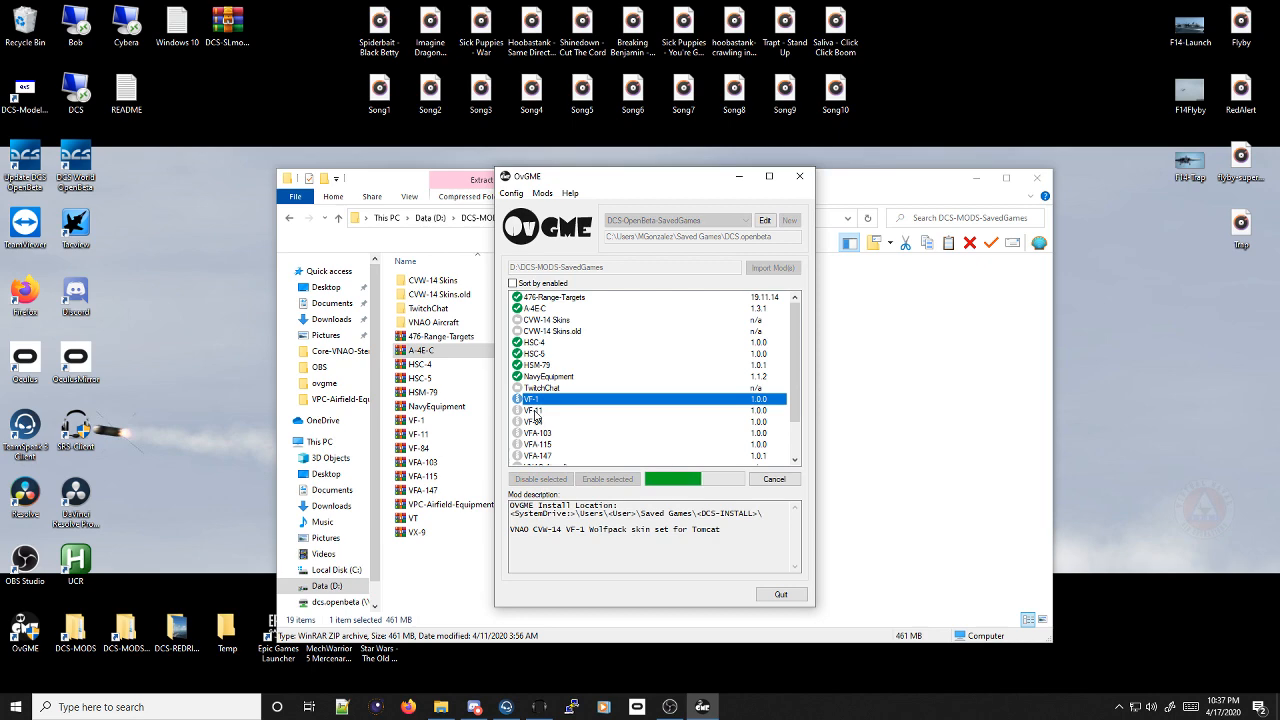
drag(609, 181, 637, 63)
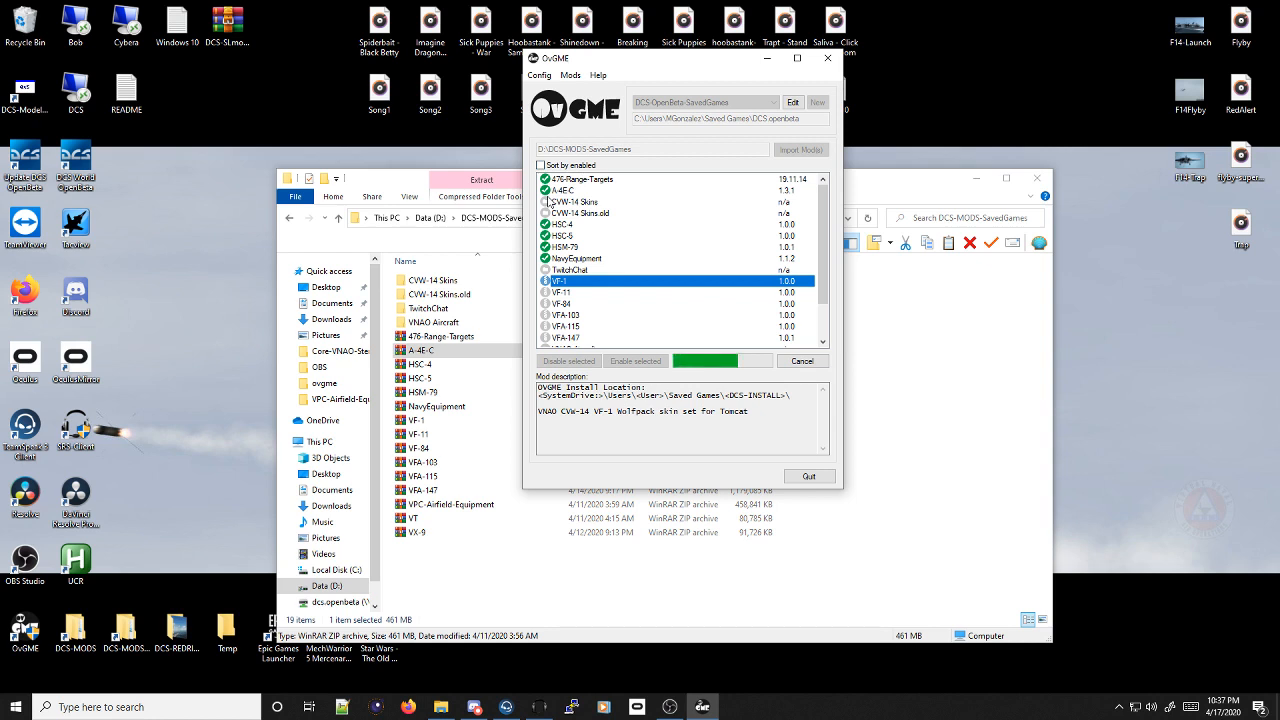
scroll(593, 289, down, 2)
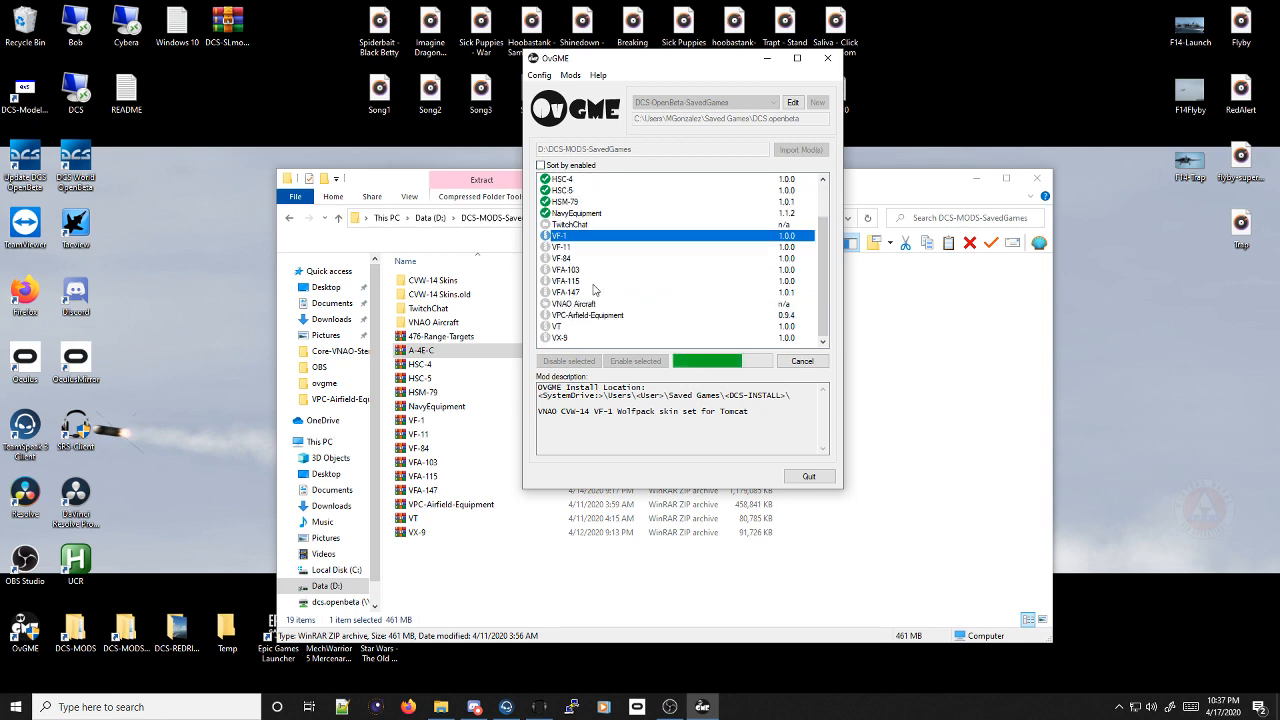
scroll(590, 317, up, 2)
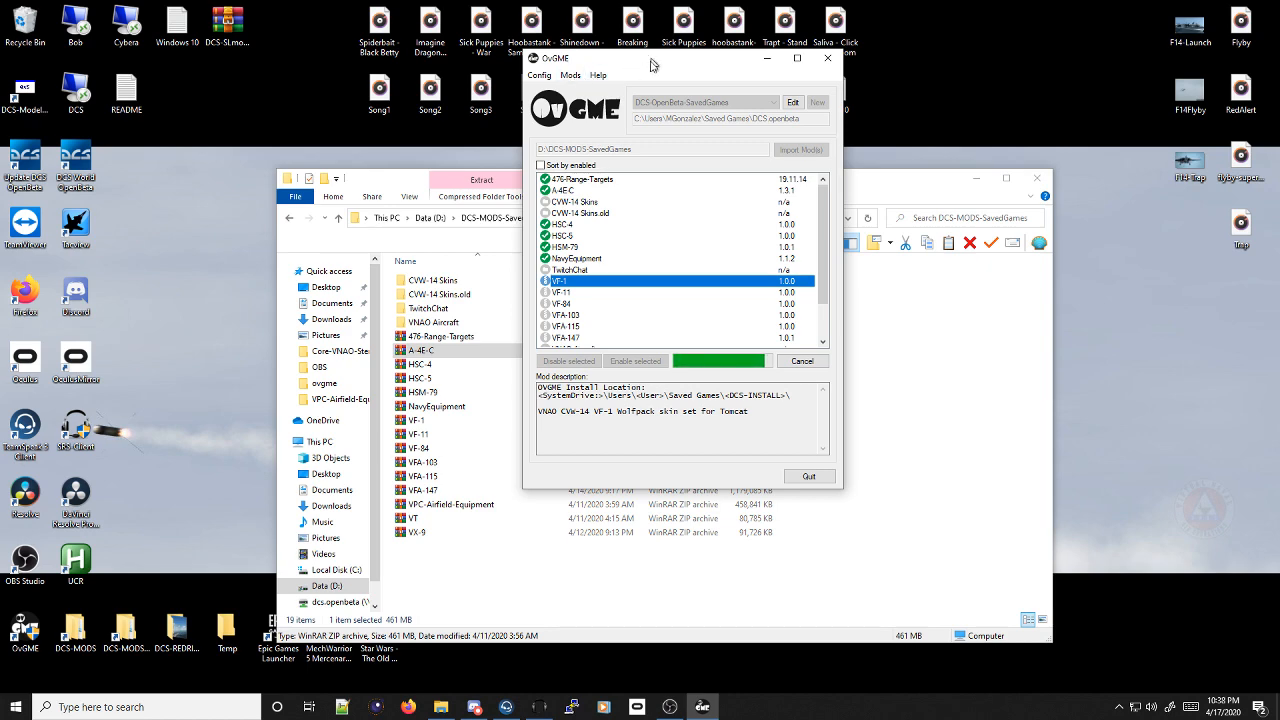
drag(655, 60, 559, 150)
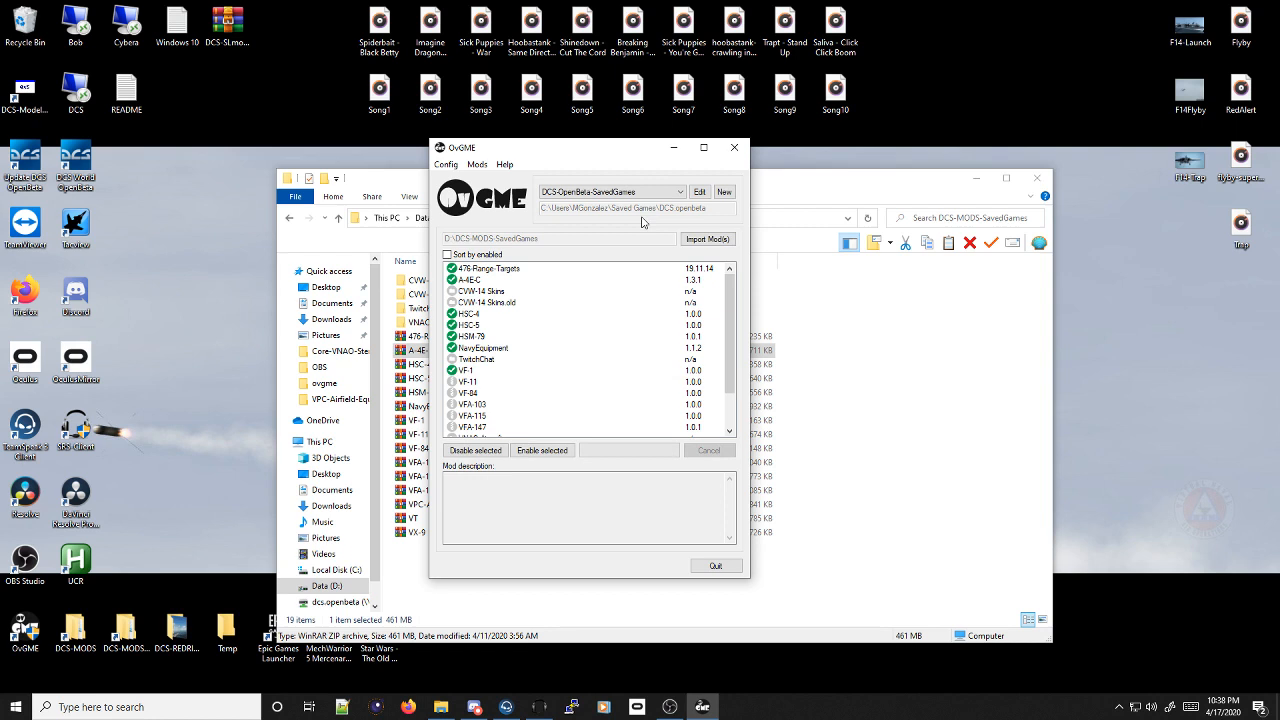
Change the active configuration to DCS-OpenBeta-CoreGame
click(477, 166)
click(477, 166)
click(610, 194)
click(596, 204)
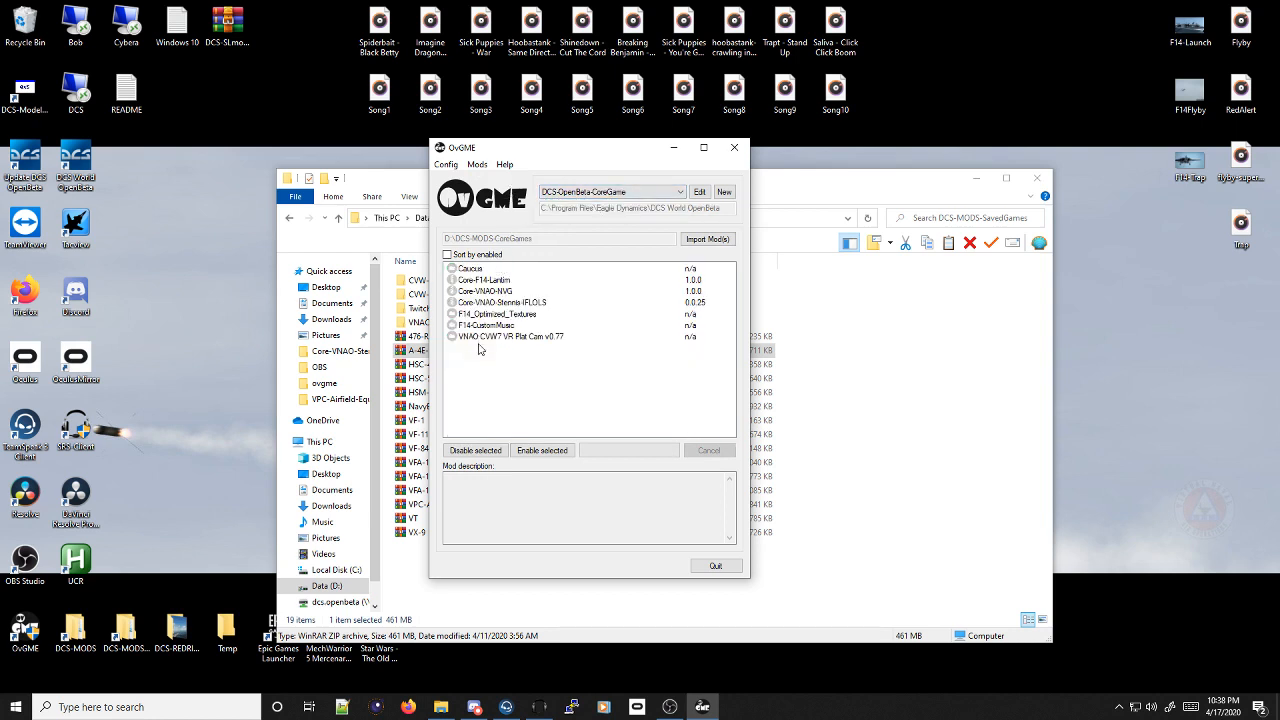
click(484, 166)
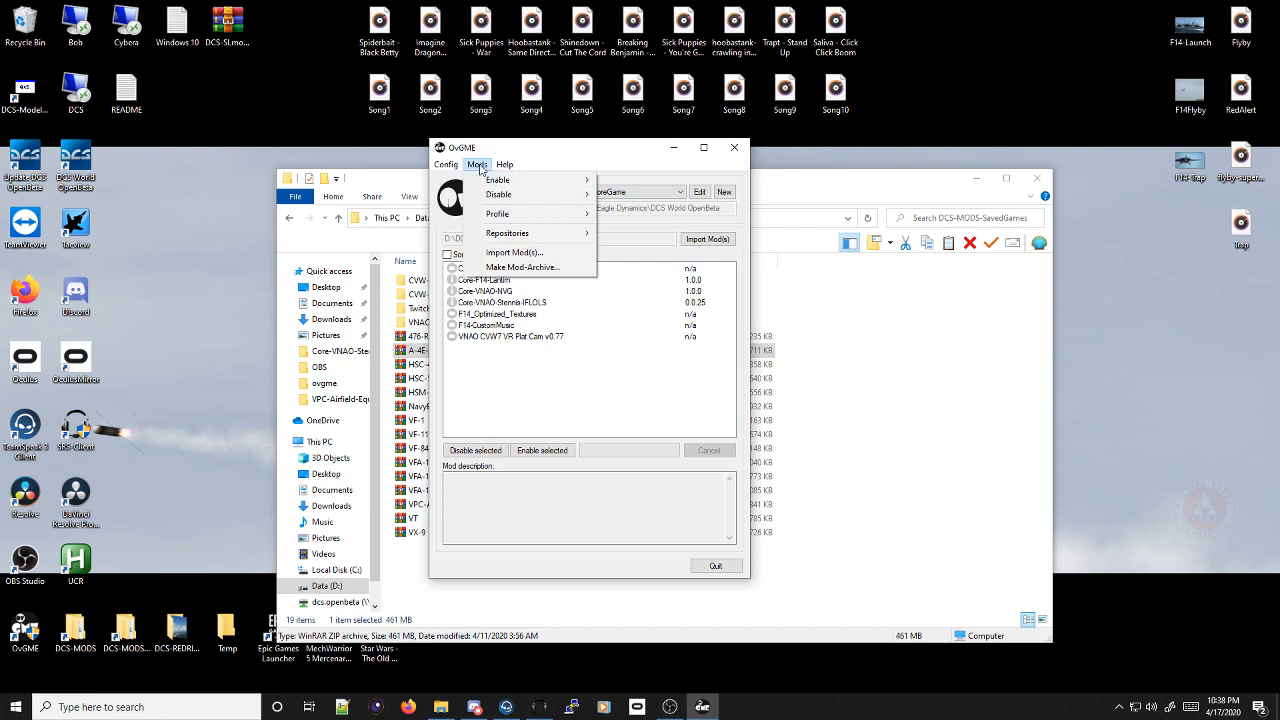
click(481, 167)
click(473, 167)
mouse_move(545, 233)
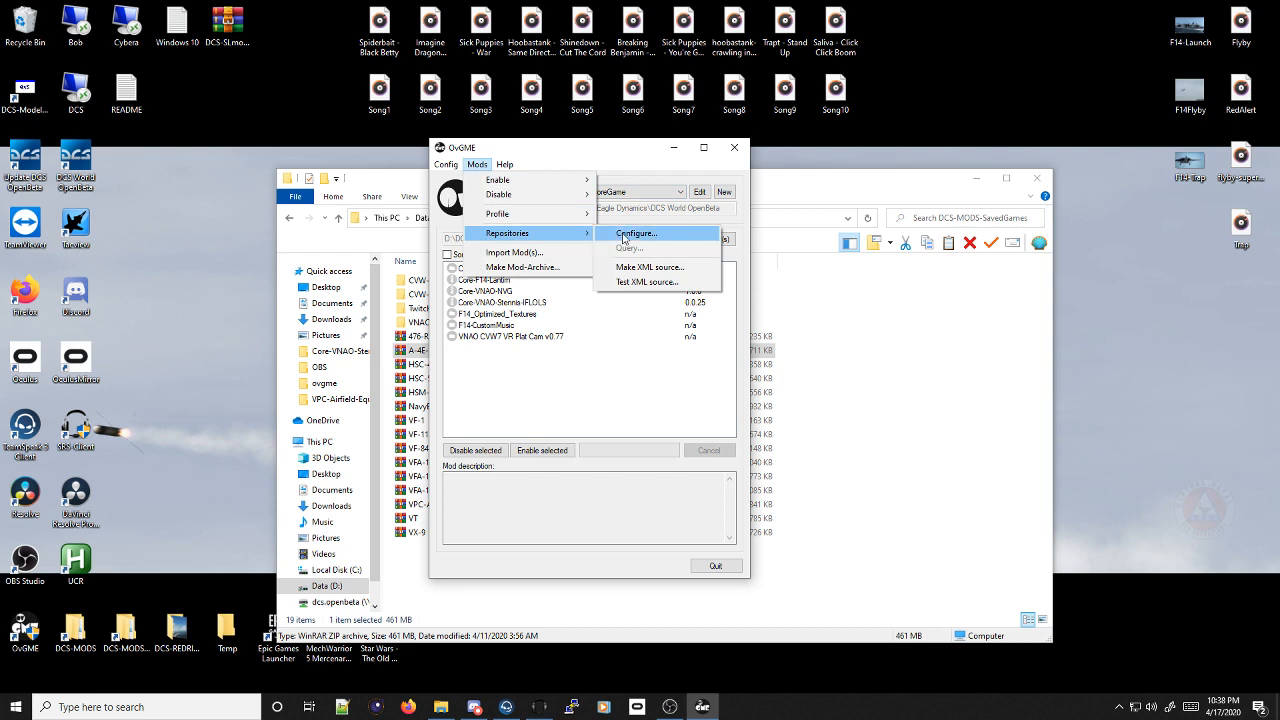
click(623, 236)
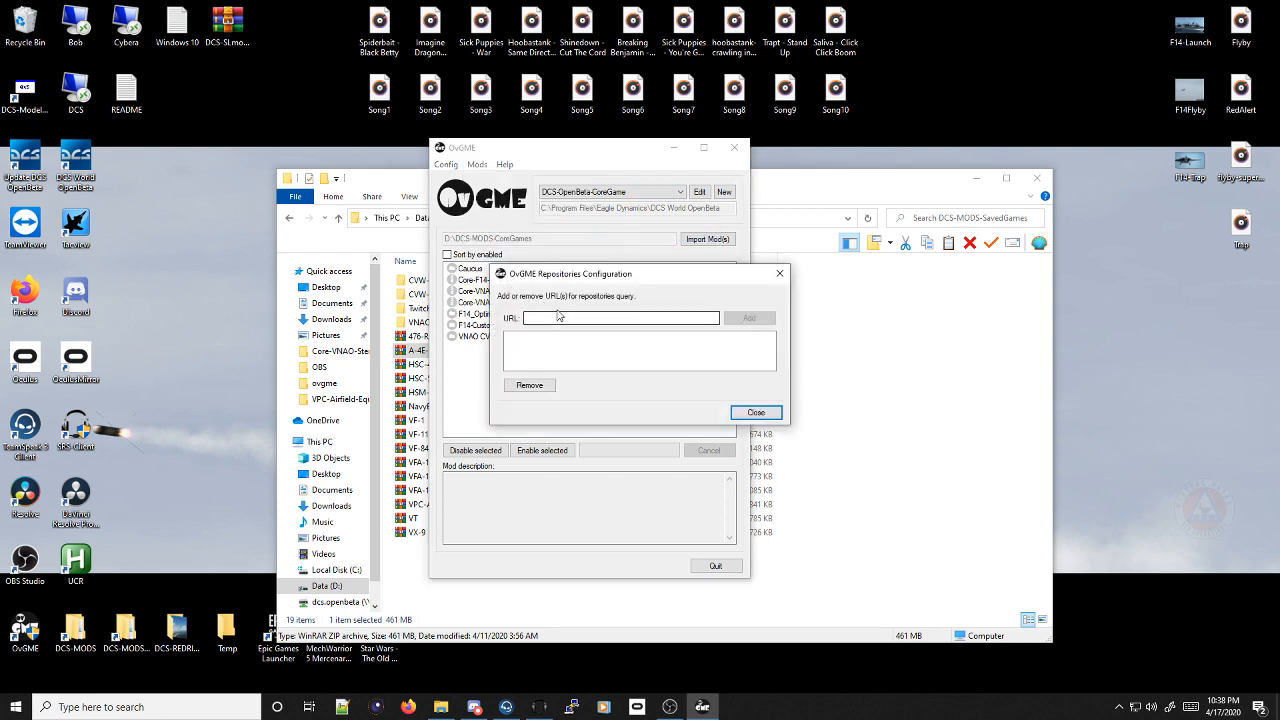
click(625, 320)
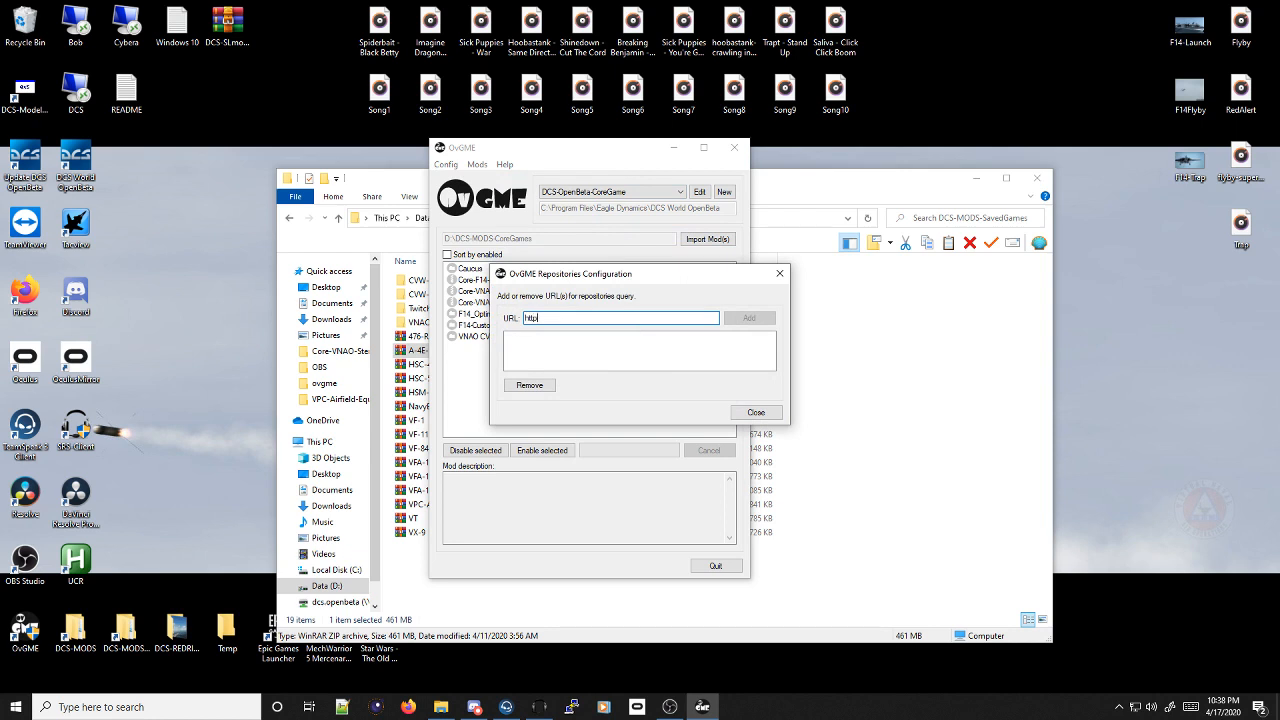
text(http://dcs.cvw14.com/ovgme/vnao-core)
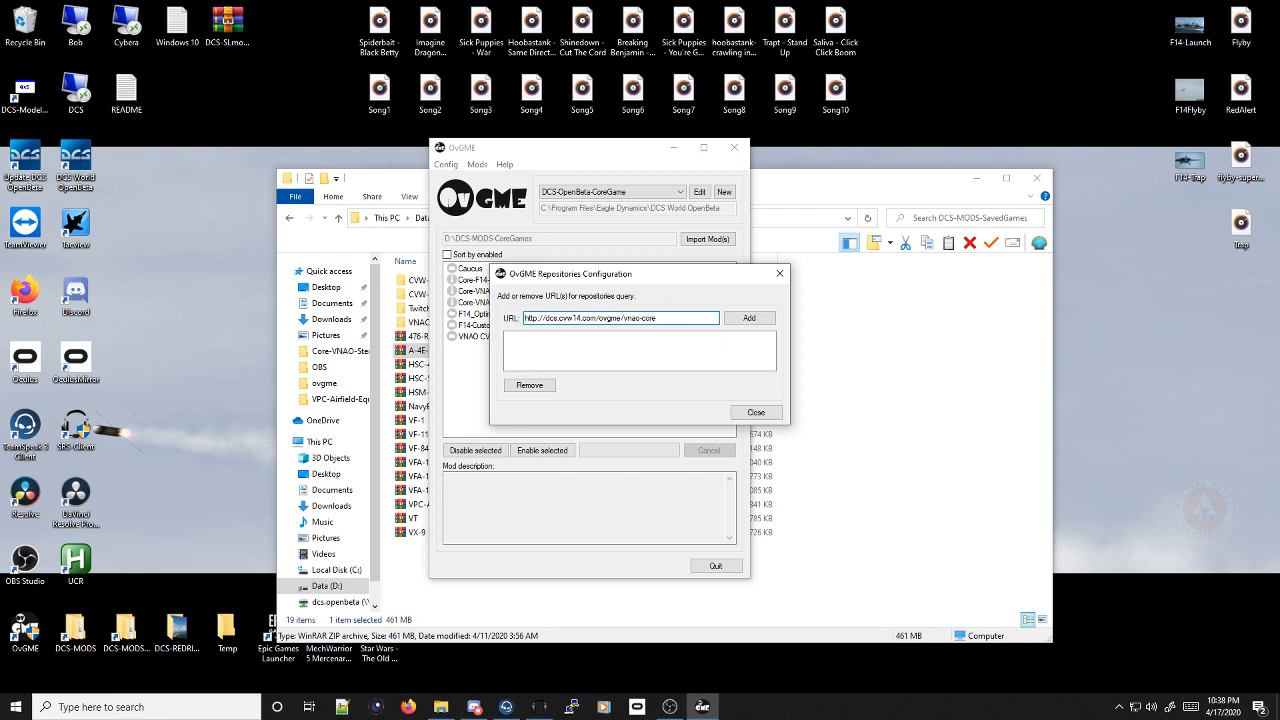
click(756, 318)
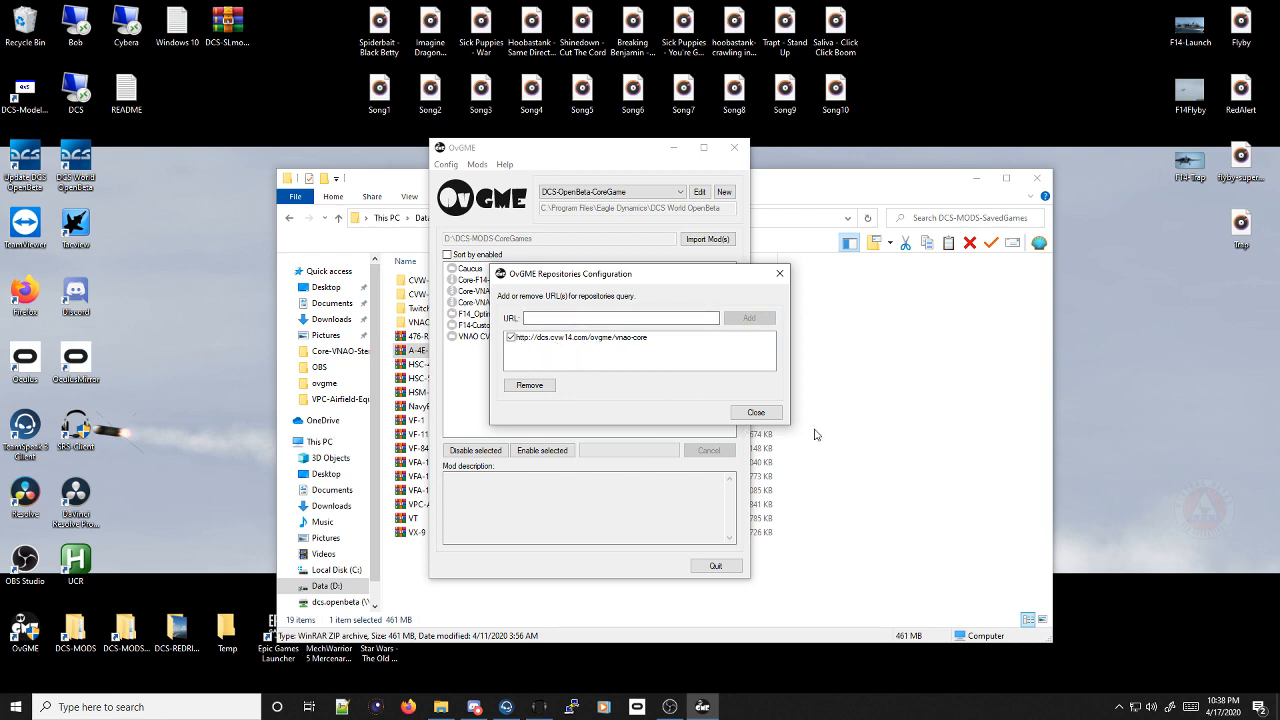
click(756, 412)
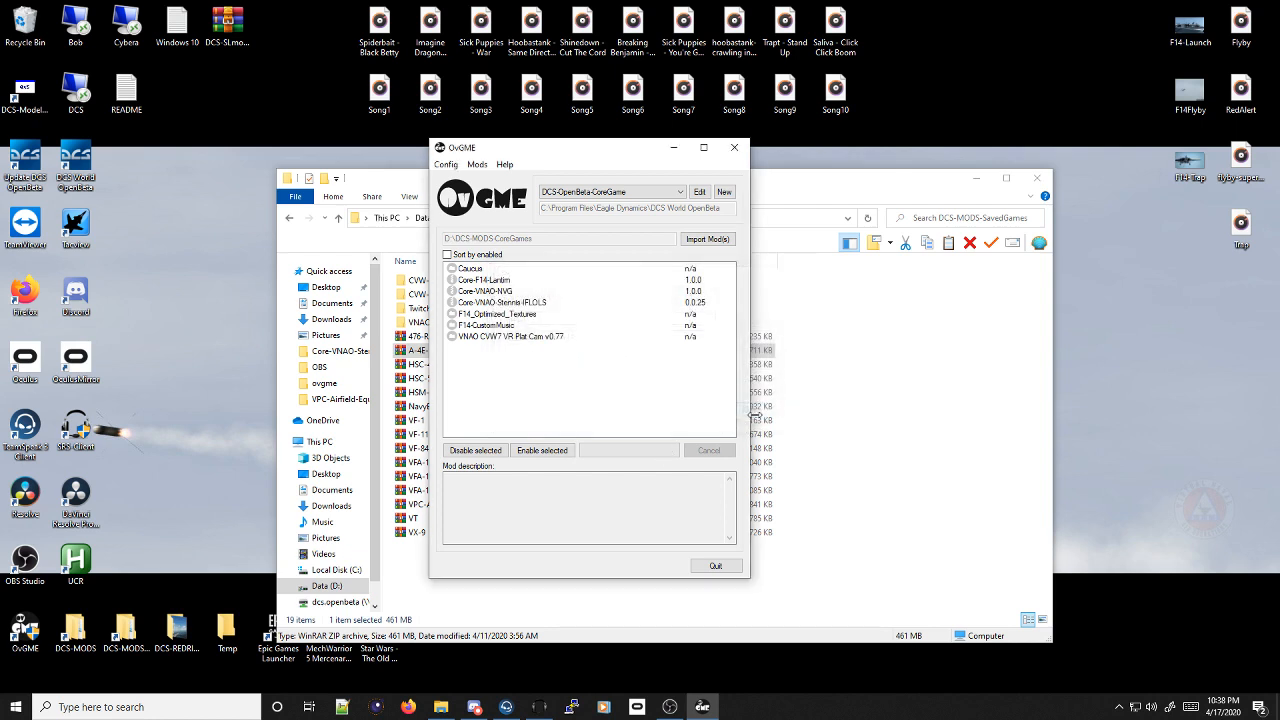
Query the configured repository, compare its mods with the CoreGame mod list, and close the query results
click(477, 164)
mouse_move(510, 233)
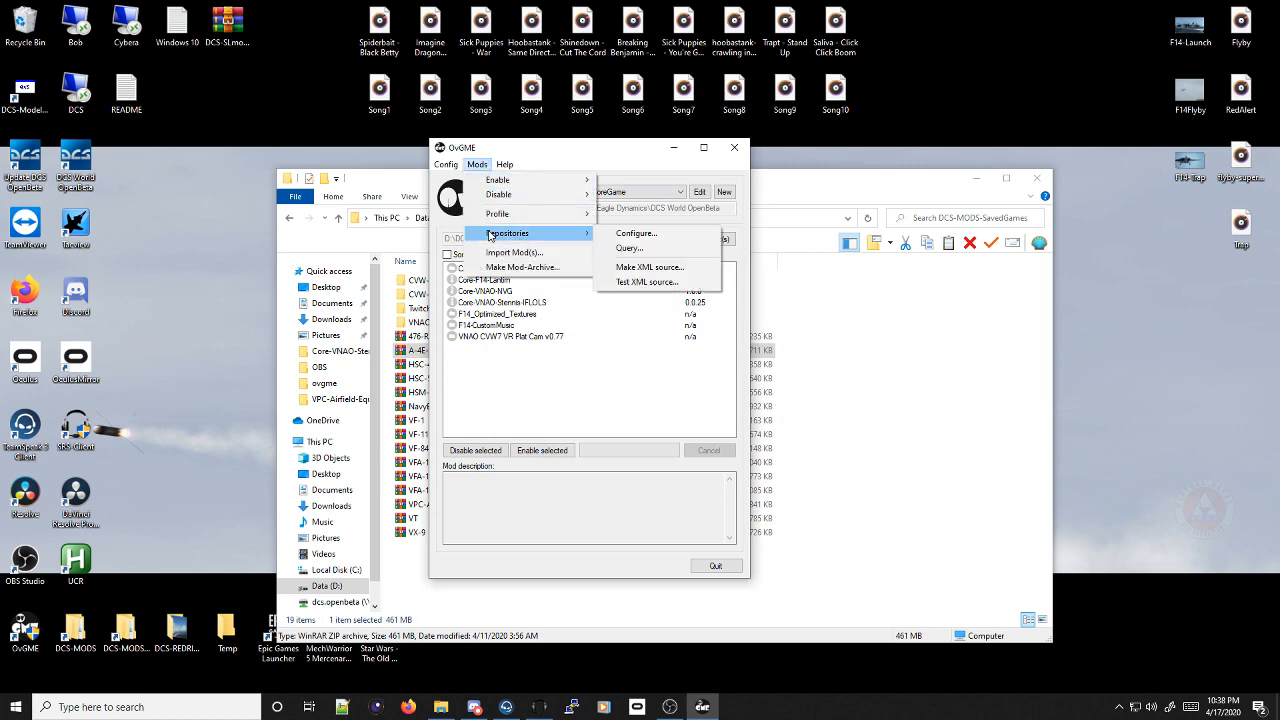
click(630, 248)
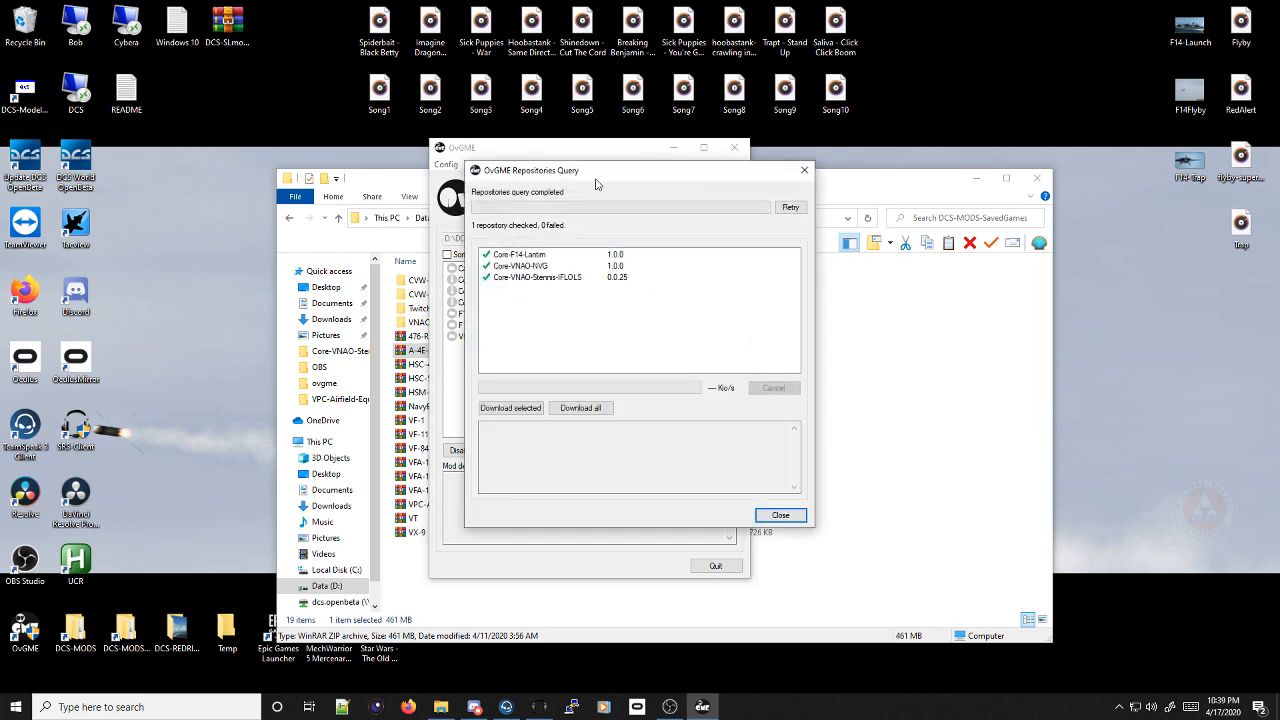
drag(593, 177, 727, 163)
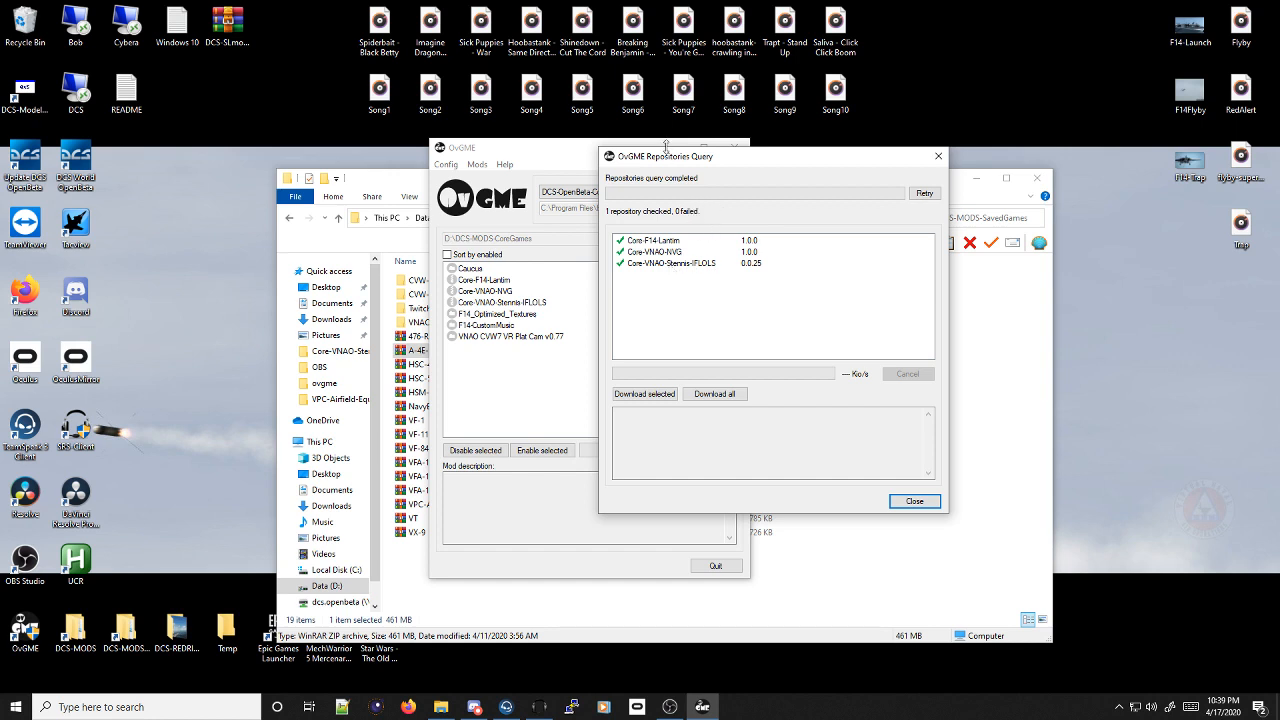
drag(668, 160, 631, 175)
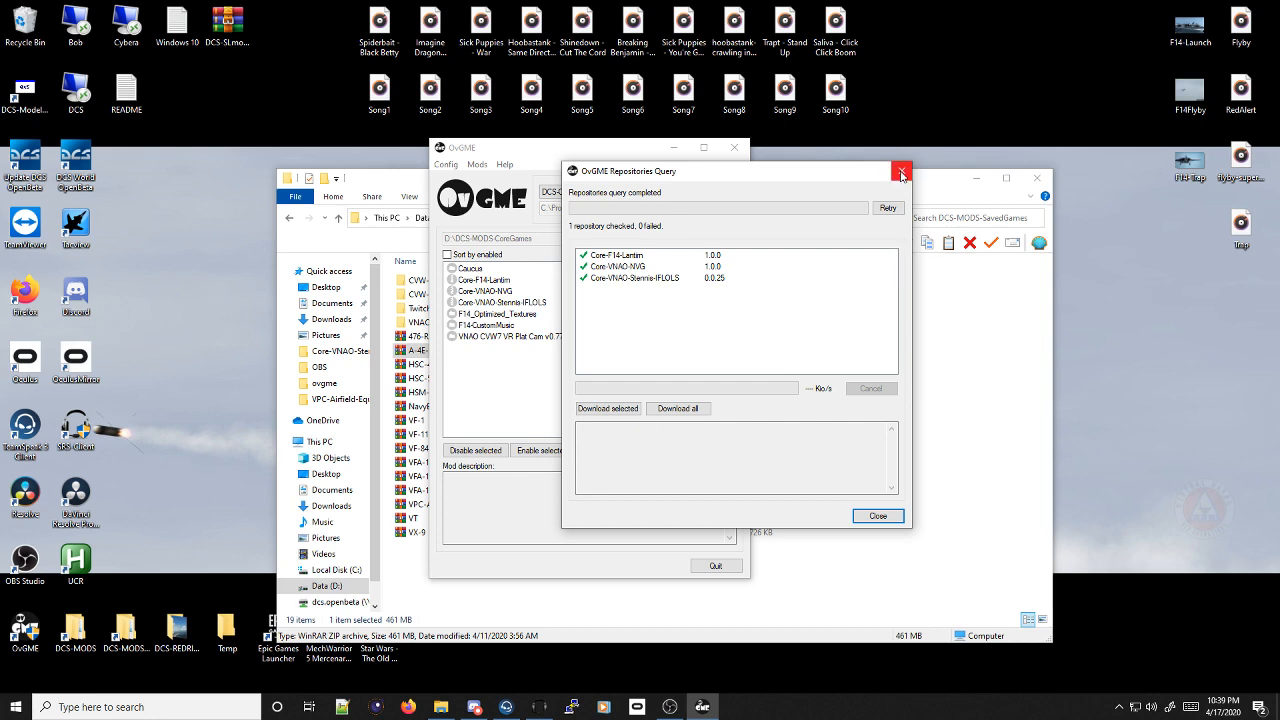
click(878, 516)
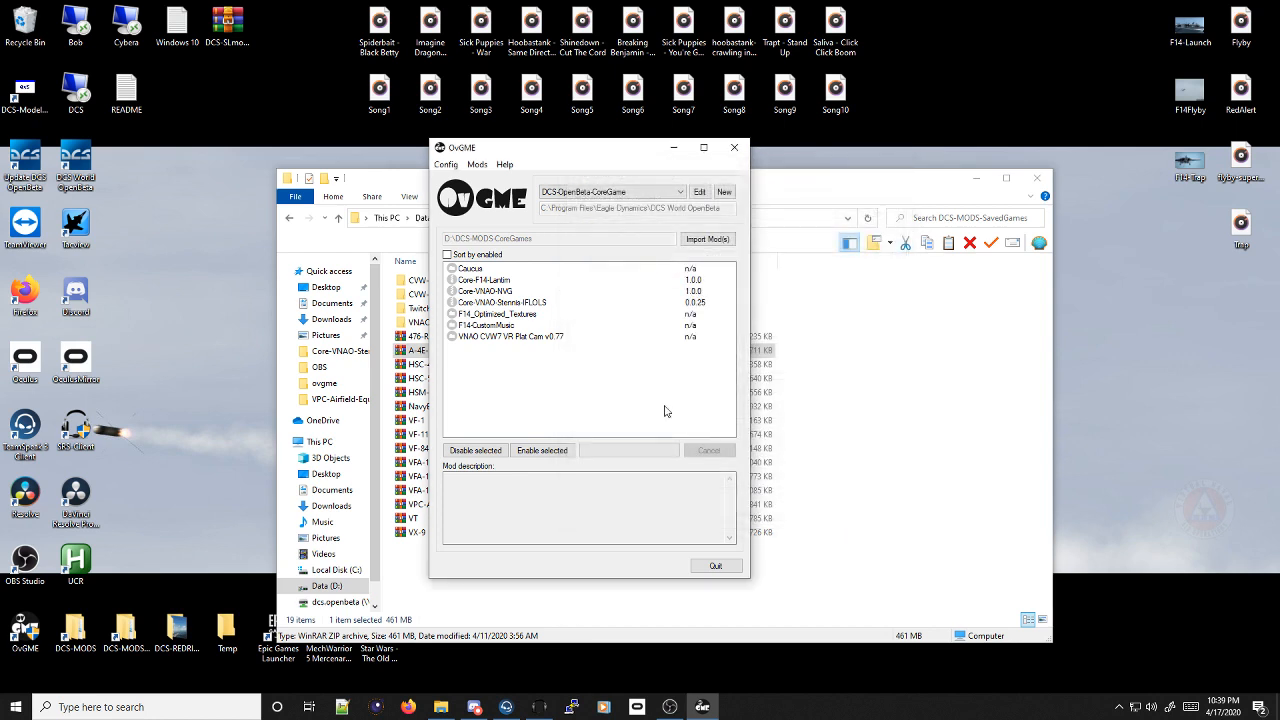
Enable the CoreGame mods Core-F14-Lantirn, Core-VNAO-NVG, Core-VNAO-Stennis-IFLOLS and F14-CustomMusic
double_click(485, 281)
double_click(485, 291)
double_click(492, 302)
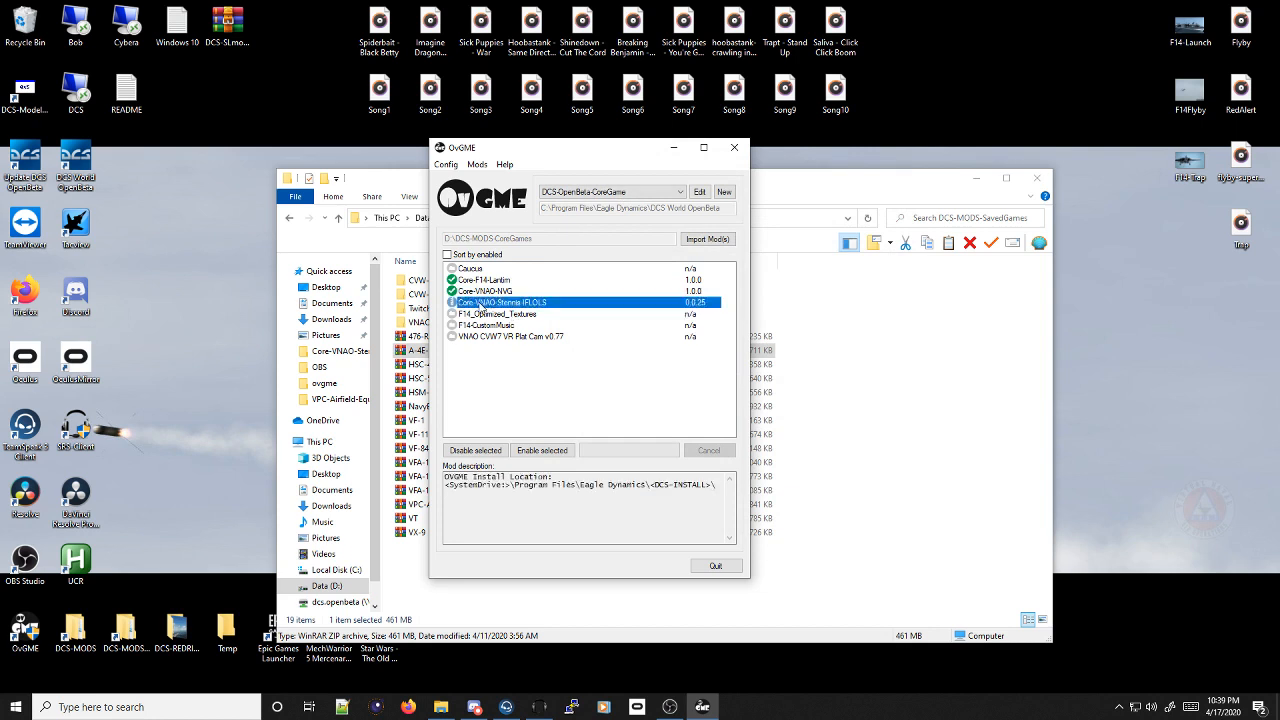
double_click(467, 326)
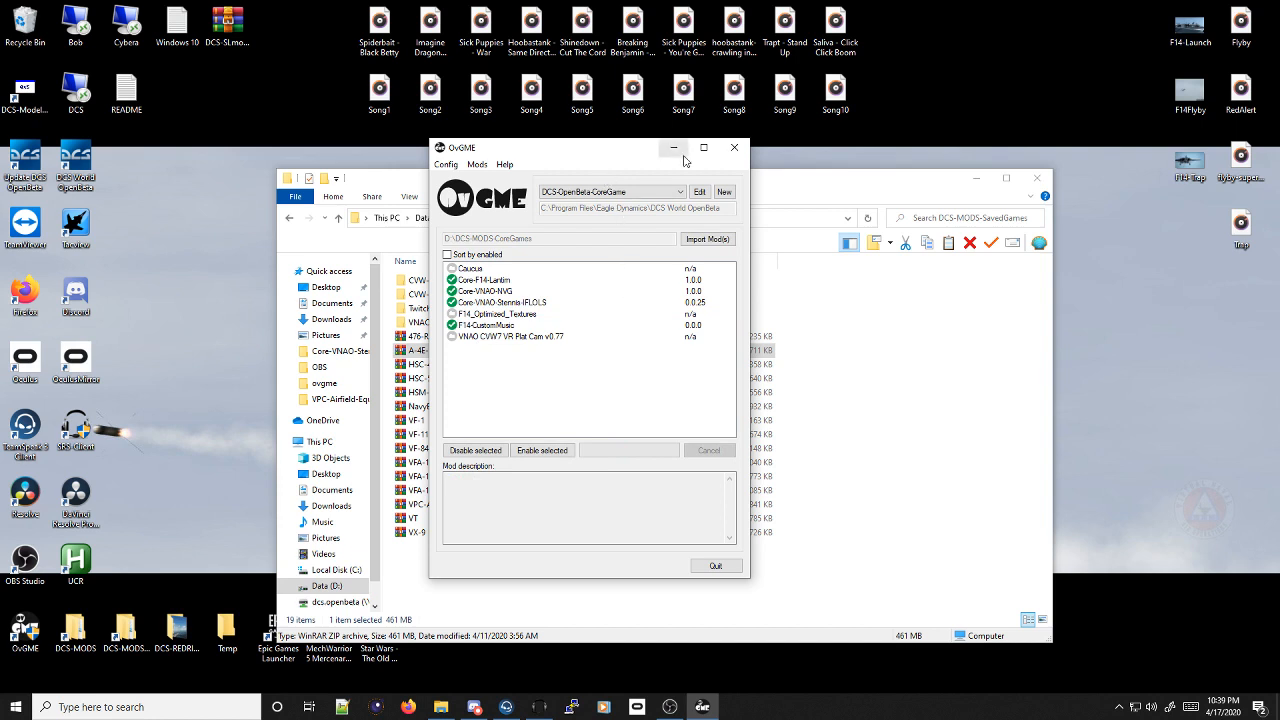
click(613, 196)
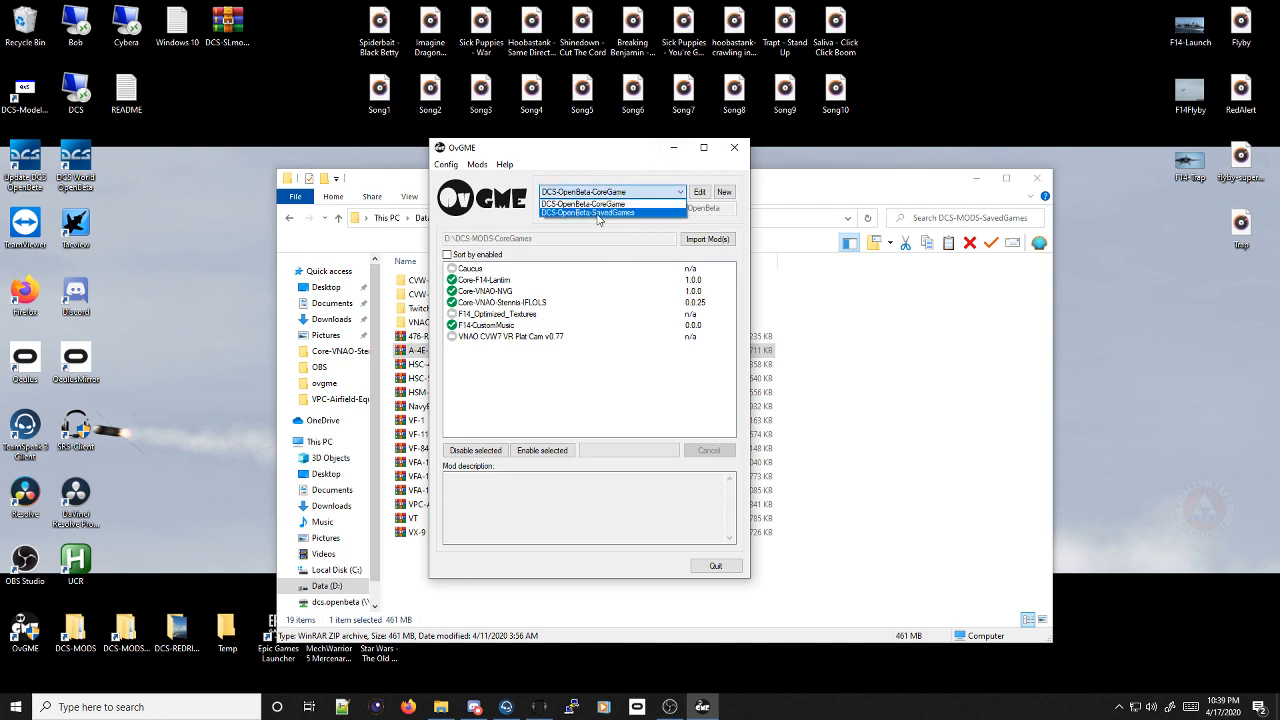
click(598, 213)
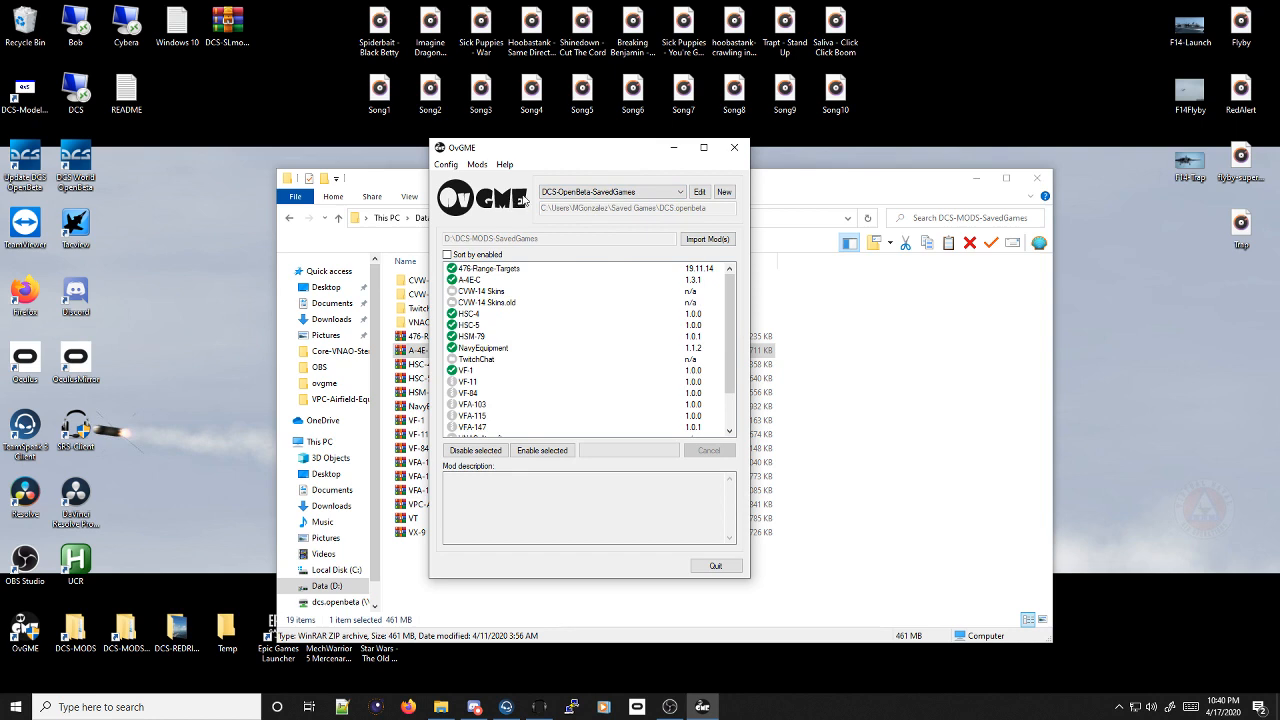
click(477, 164)
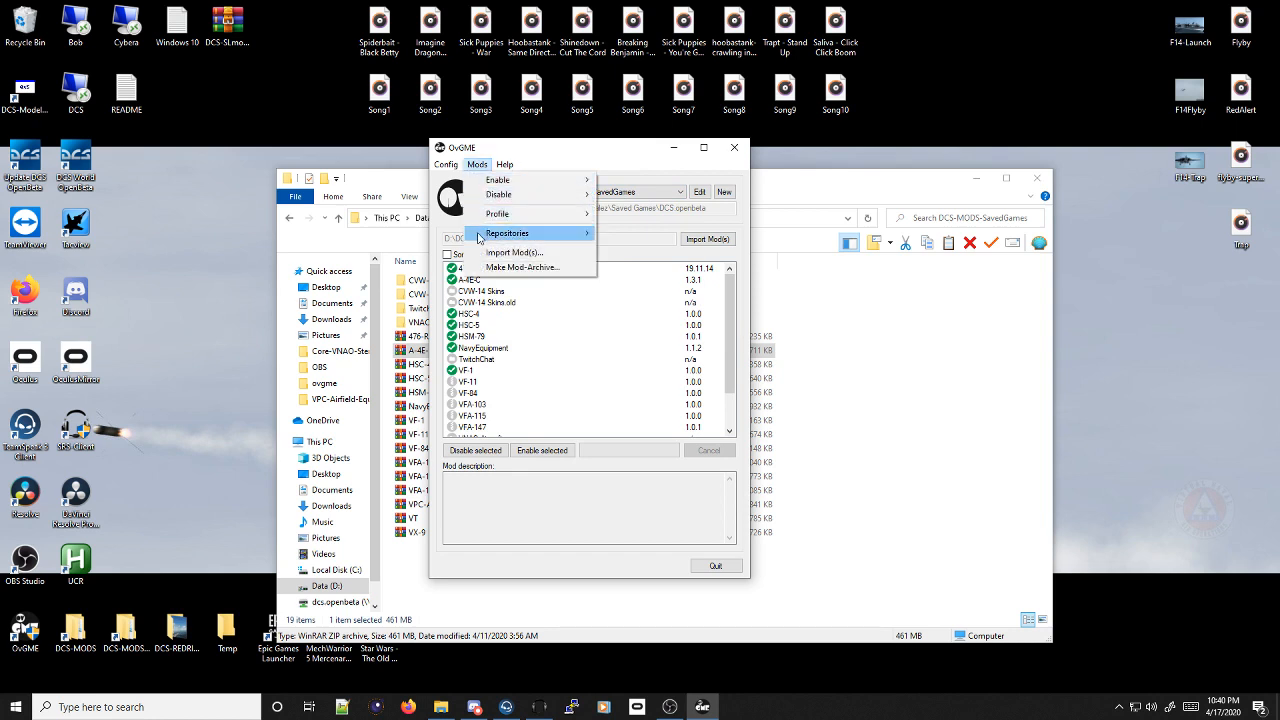
mouse_move(480, 236)
click(615, 234)
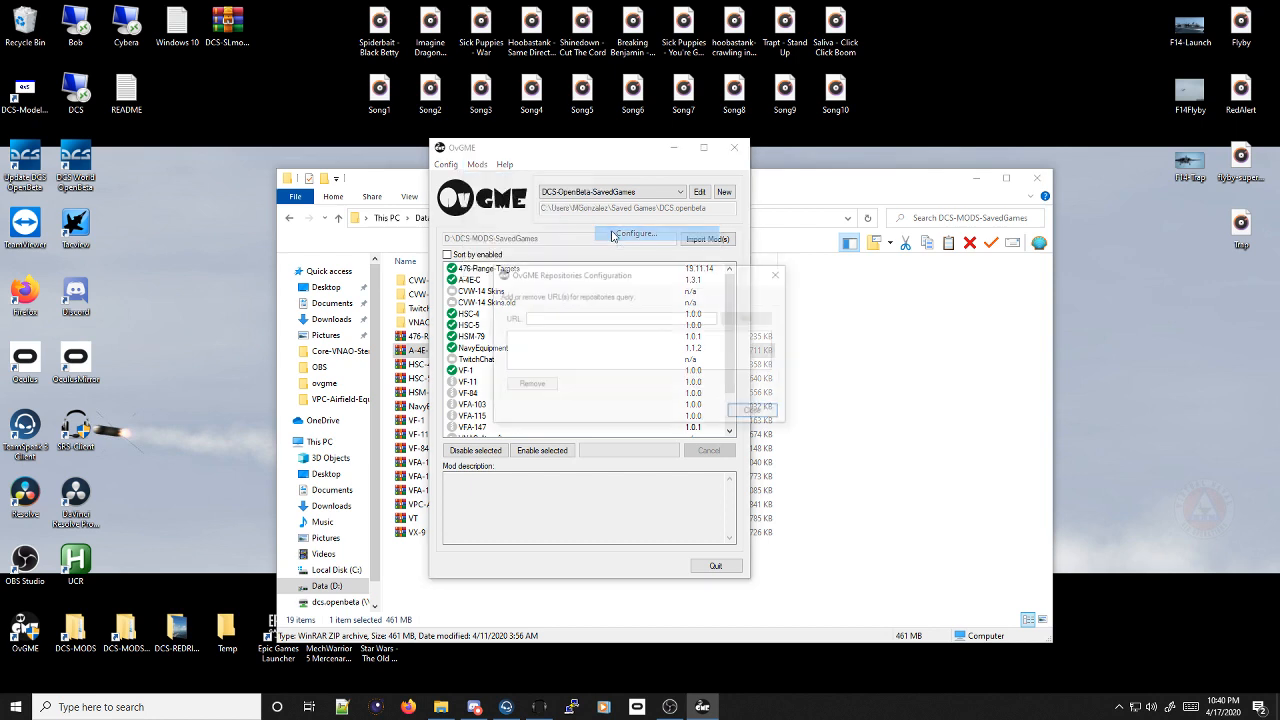
click(598, 318)
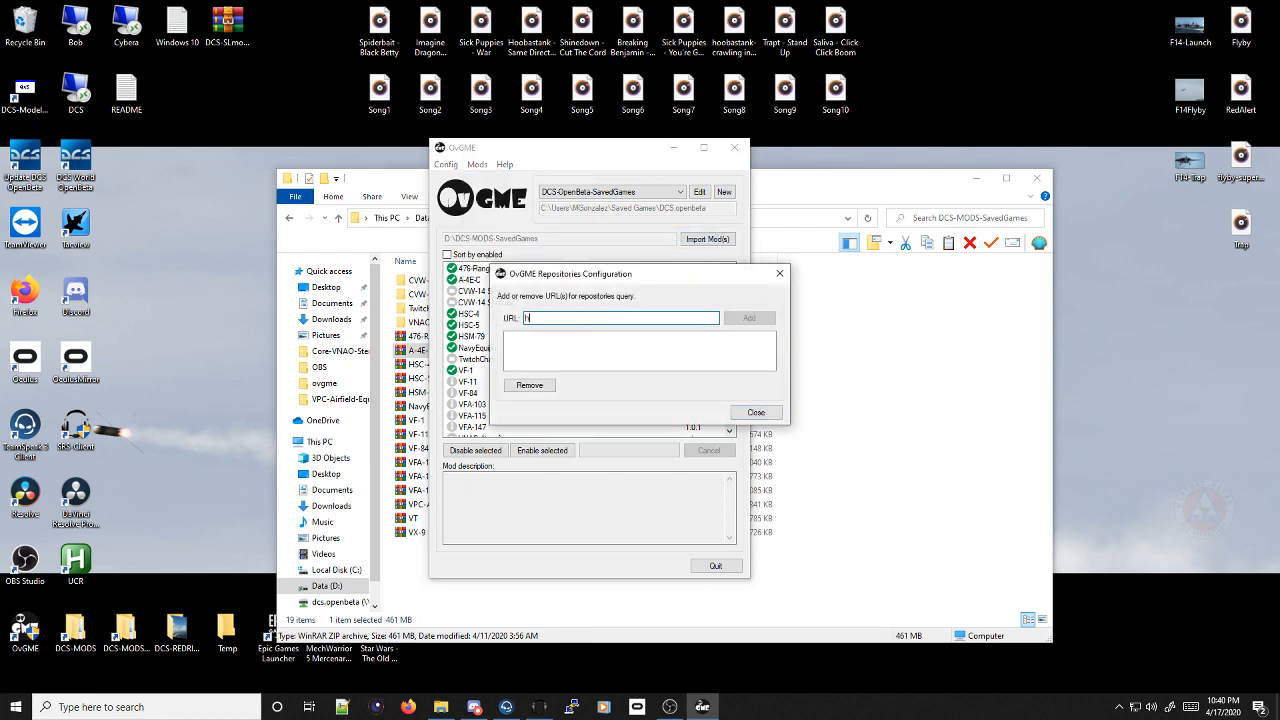
text(http://dcs.cvw14.com/ovgme/vnao)
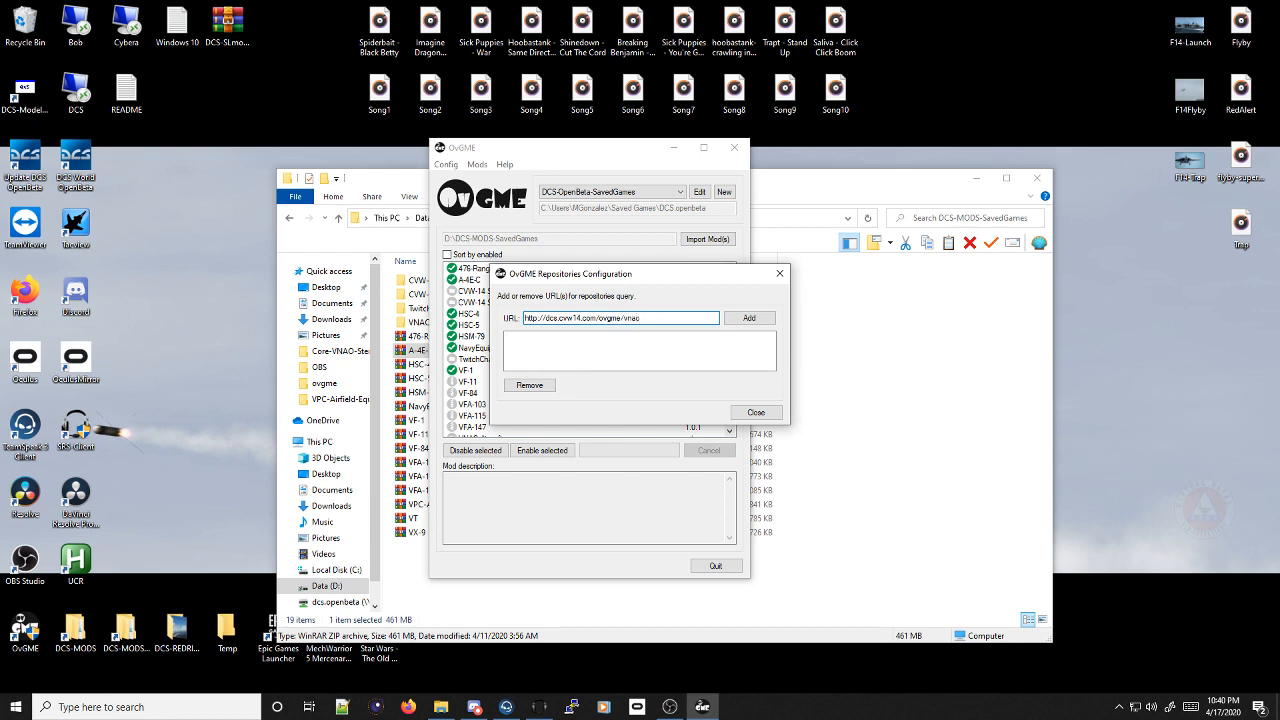
click(757, 319)
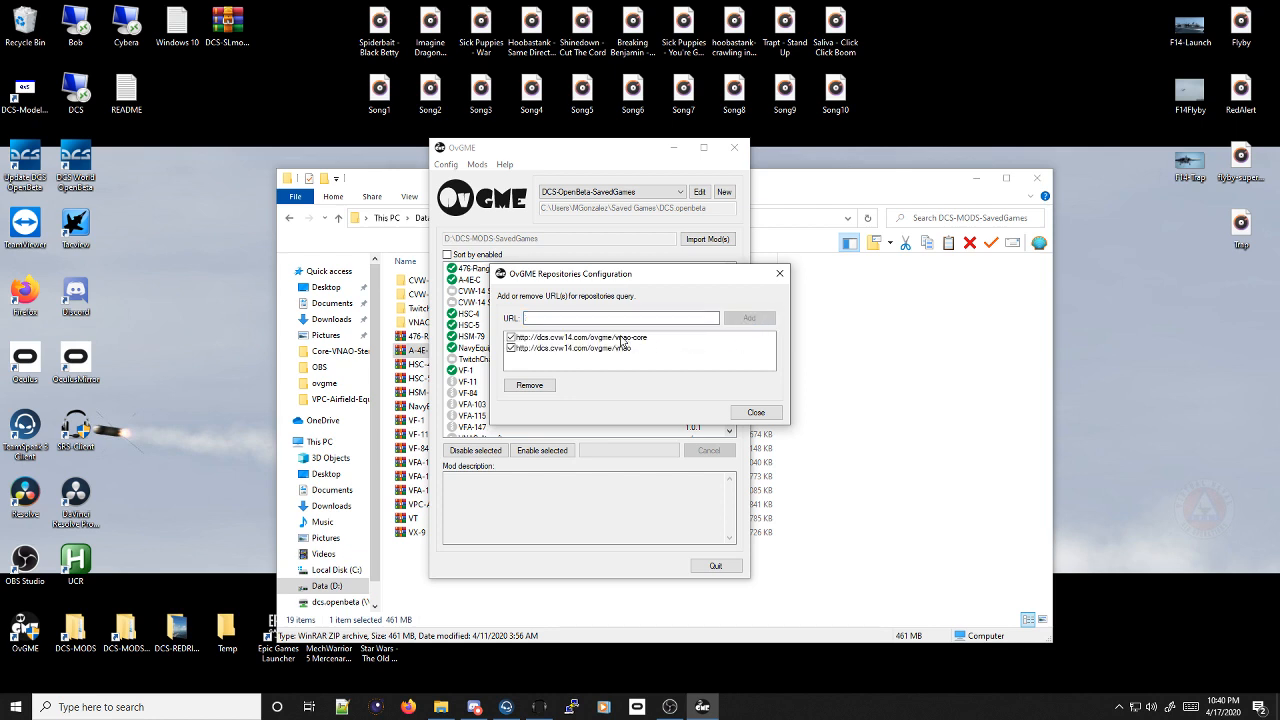
click(634, 338)
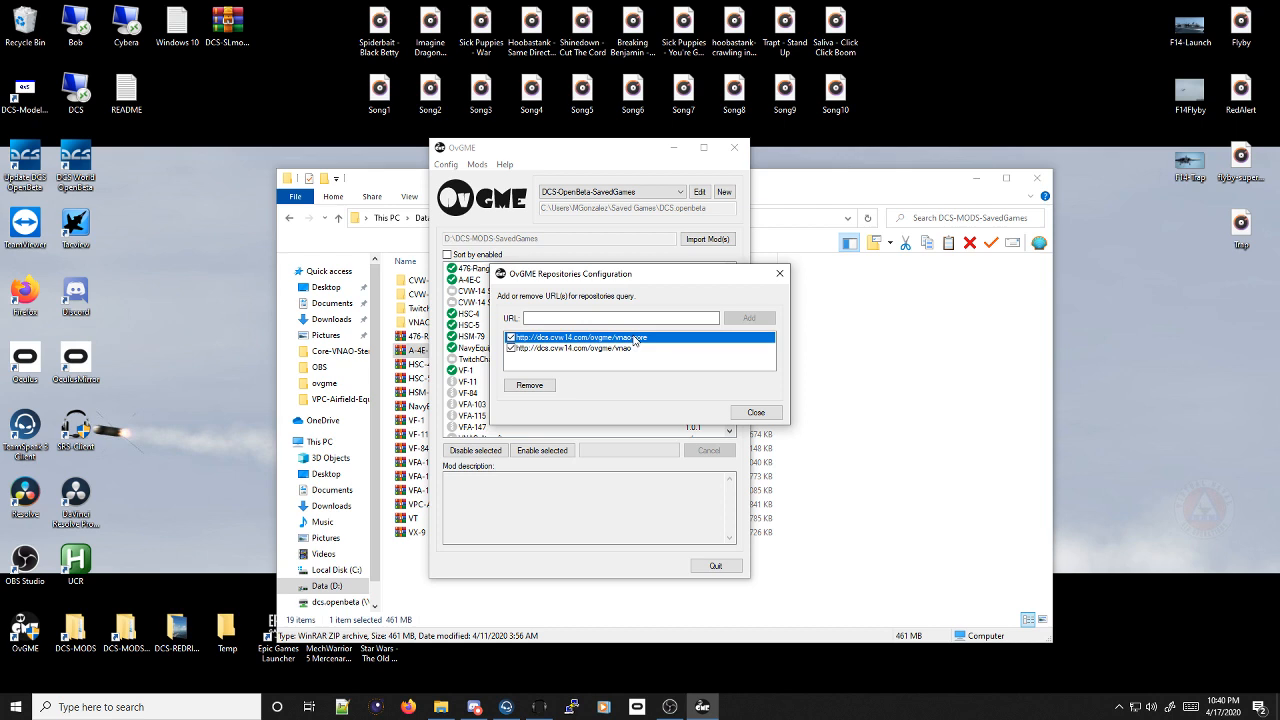
click(530, 386)
click(620, 338)
click(756, 413)
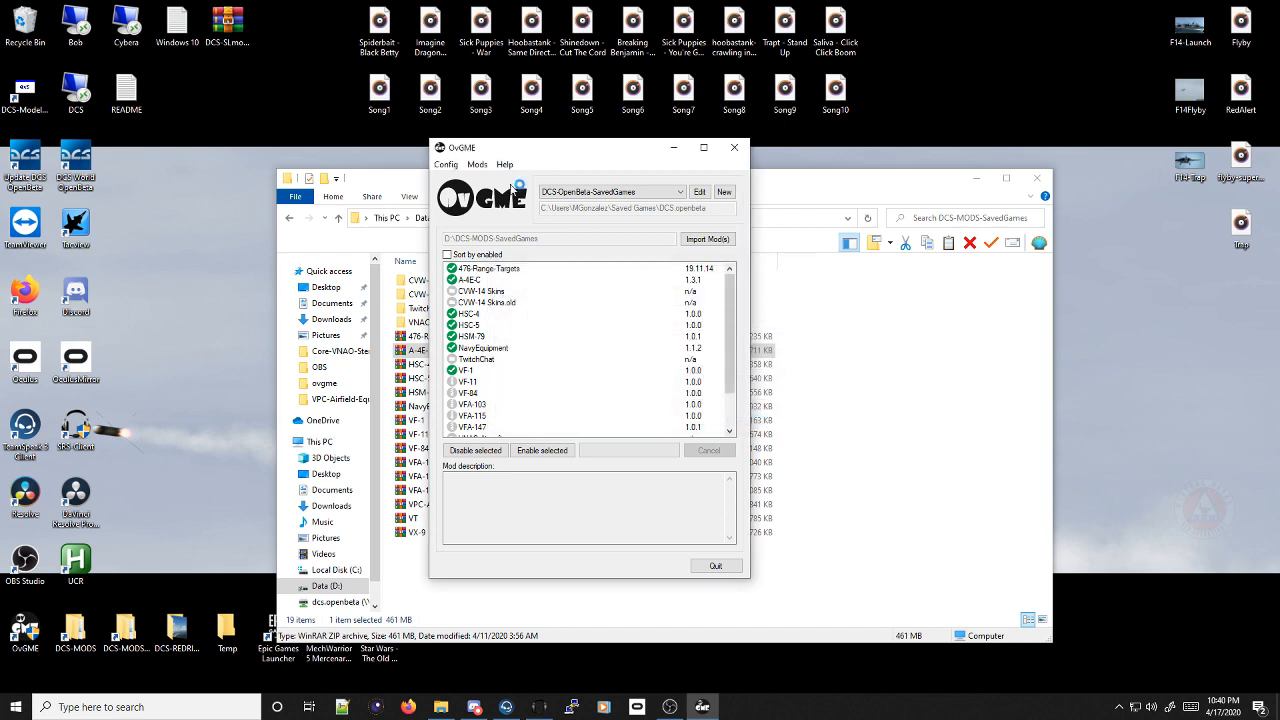
Query the vnao repository, compare its mods with the SavedGames mod list, and close the query results
click(479, 166)
mouse_move(494, 235)
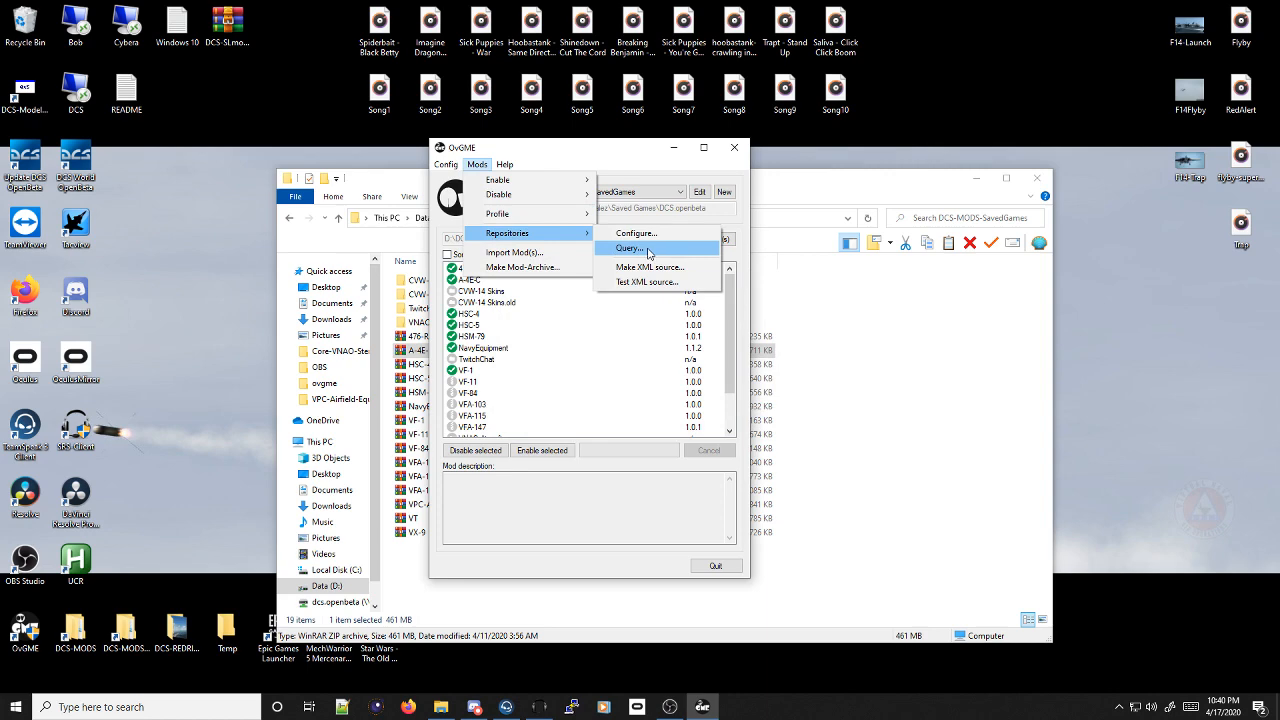
click(648, 252)
scroll(594, 320, down, 3)
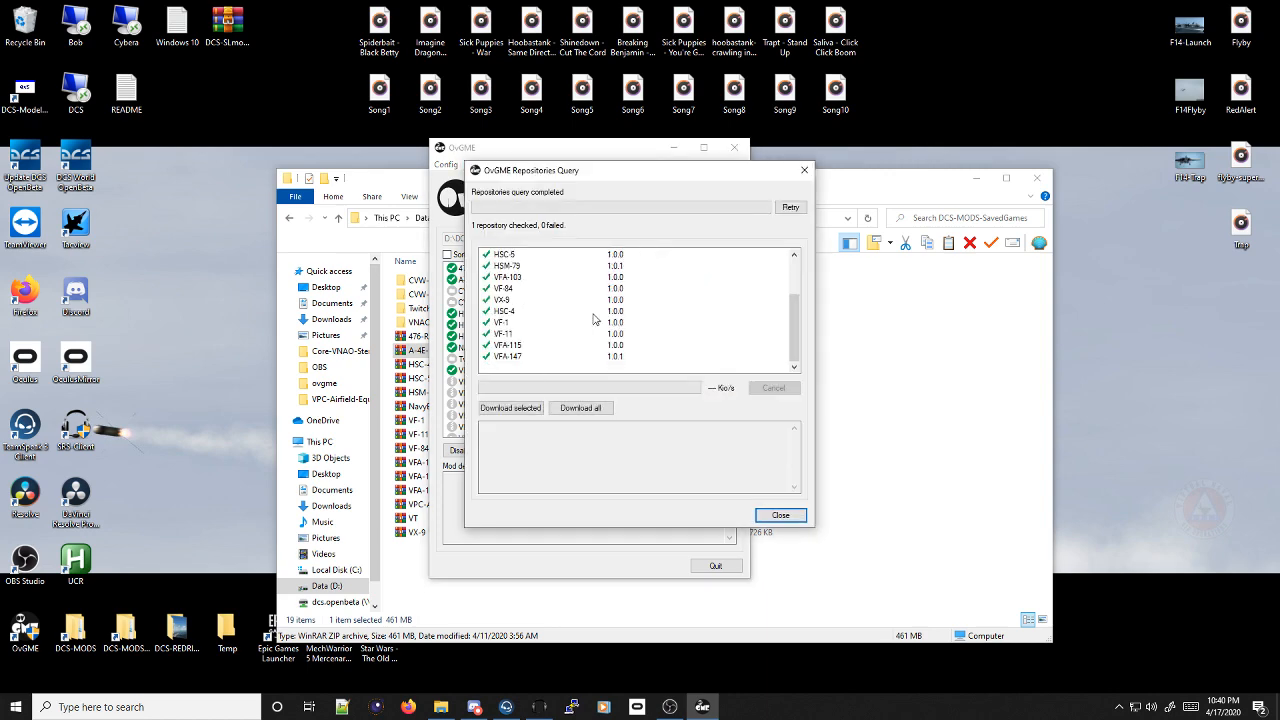
scroll(594, 320, up, 3)
scroll(594, 318, down, 3)
drag(692, 530, 698, 626)
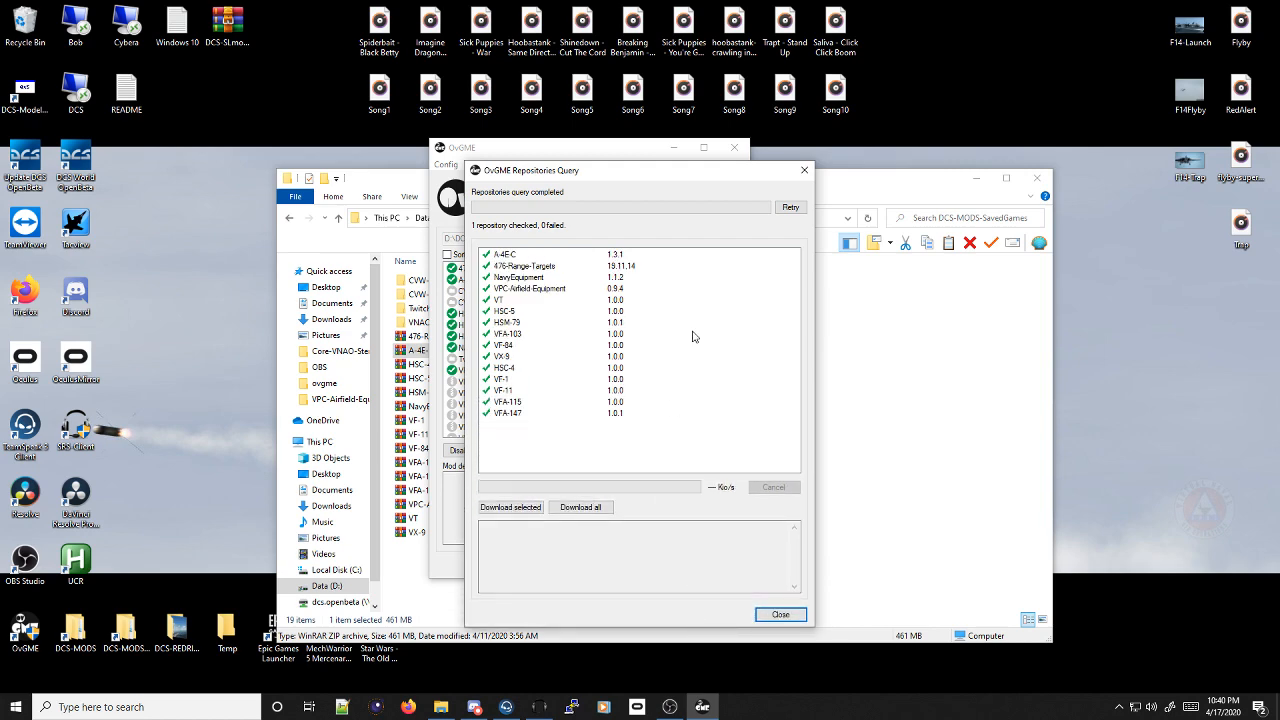
drag(656, 179, 947, 90)
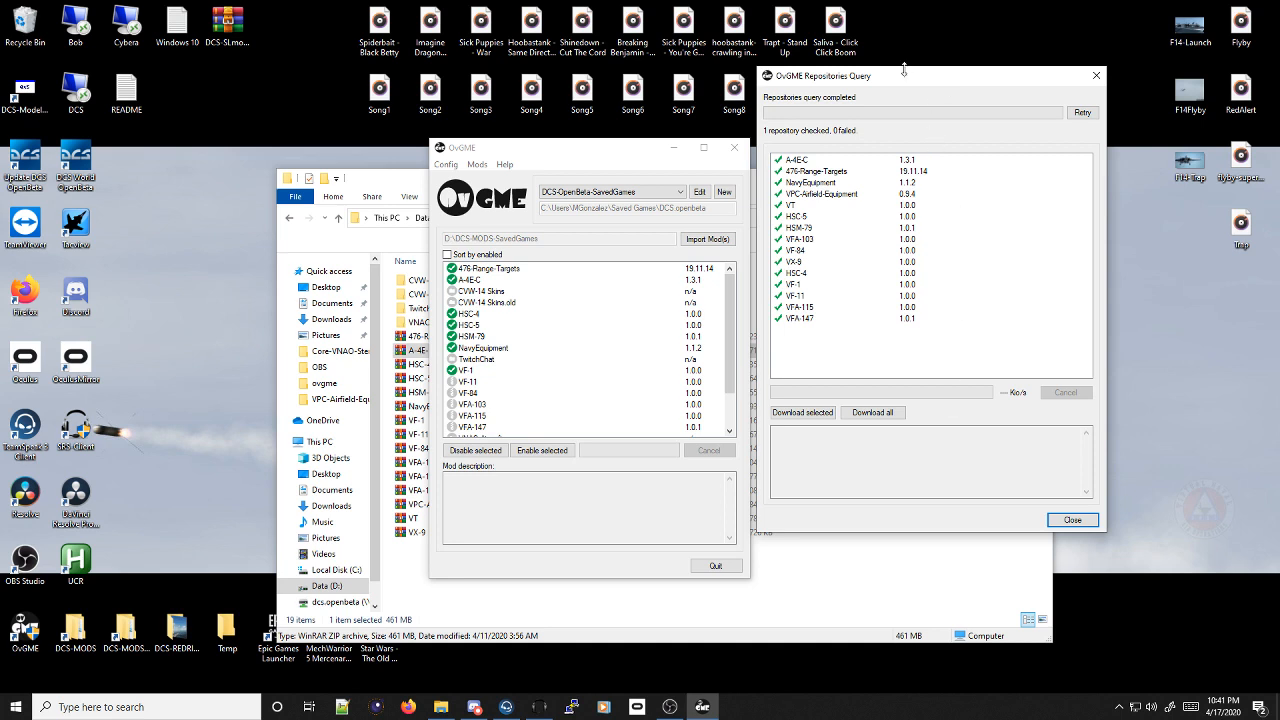
drag(899, 81, 645, 133)
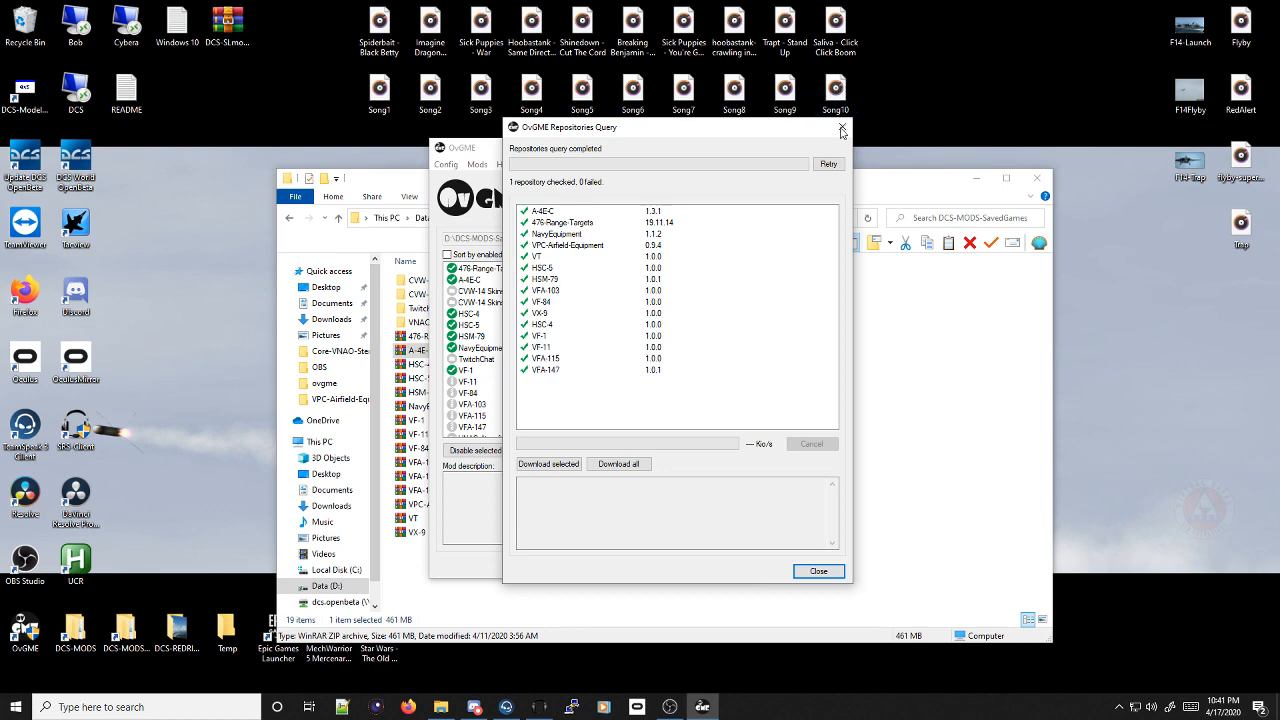
click(818, 571)
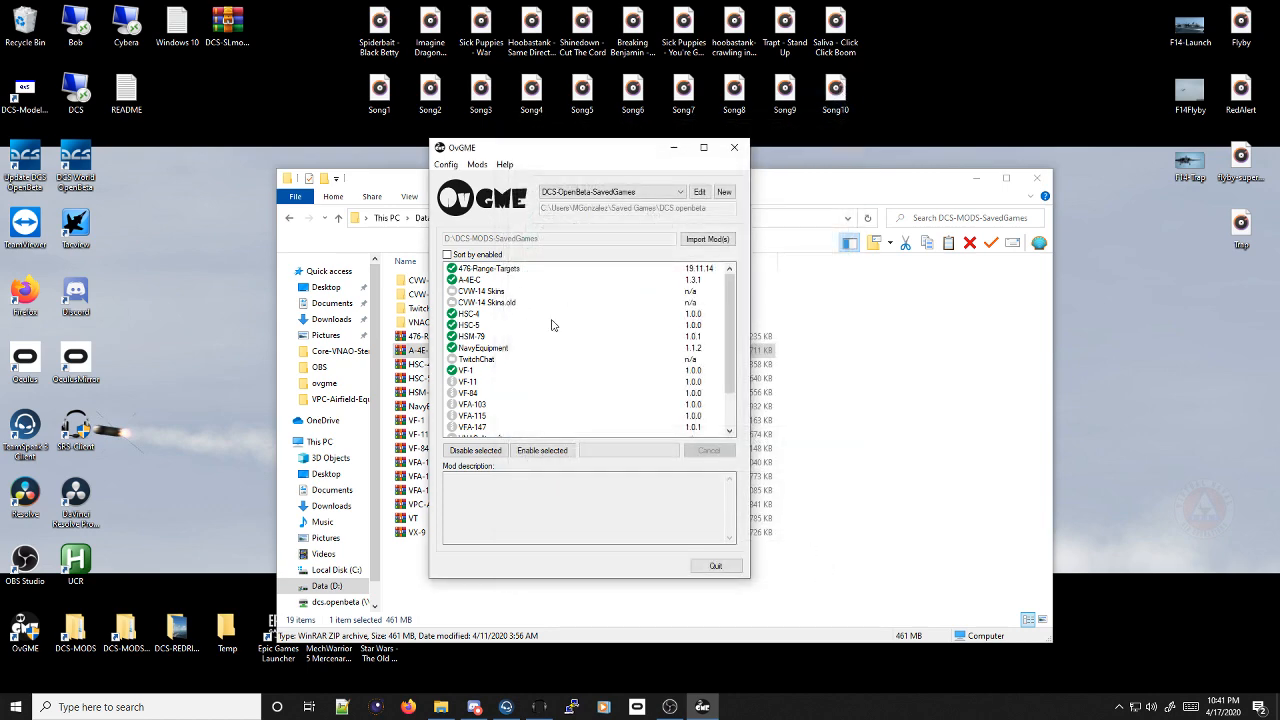
Enable the VF-11 skin mod in the SavedGames mod list
scroll(491, 370, down, 2)
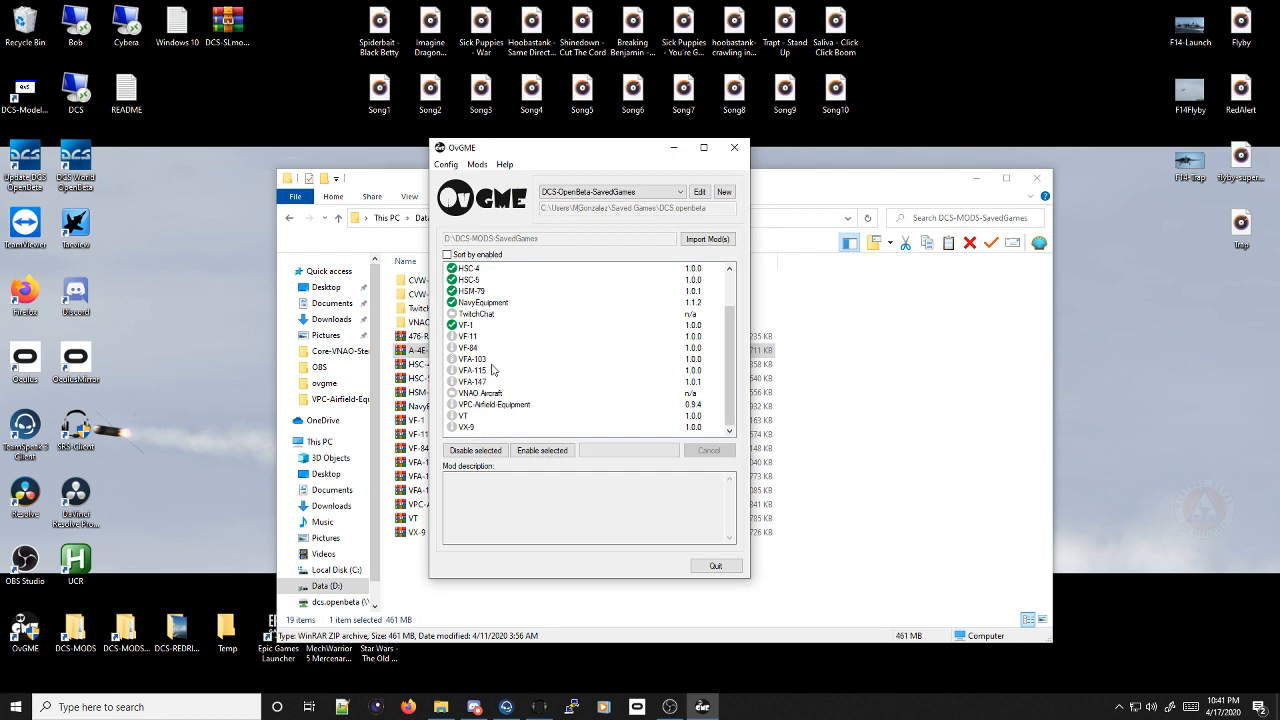
click(467, 338)
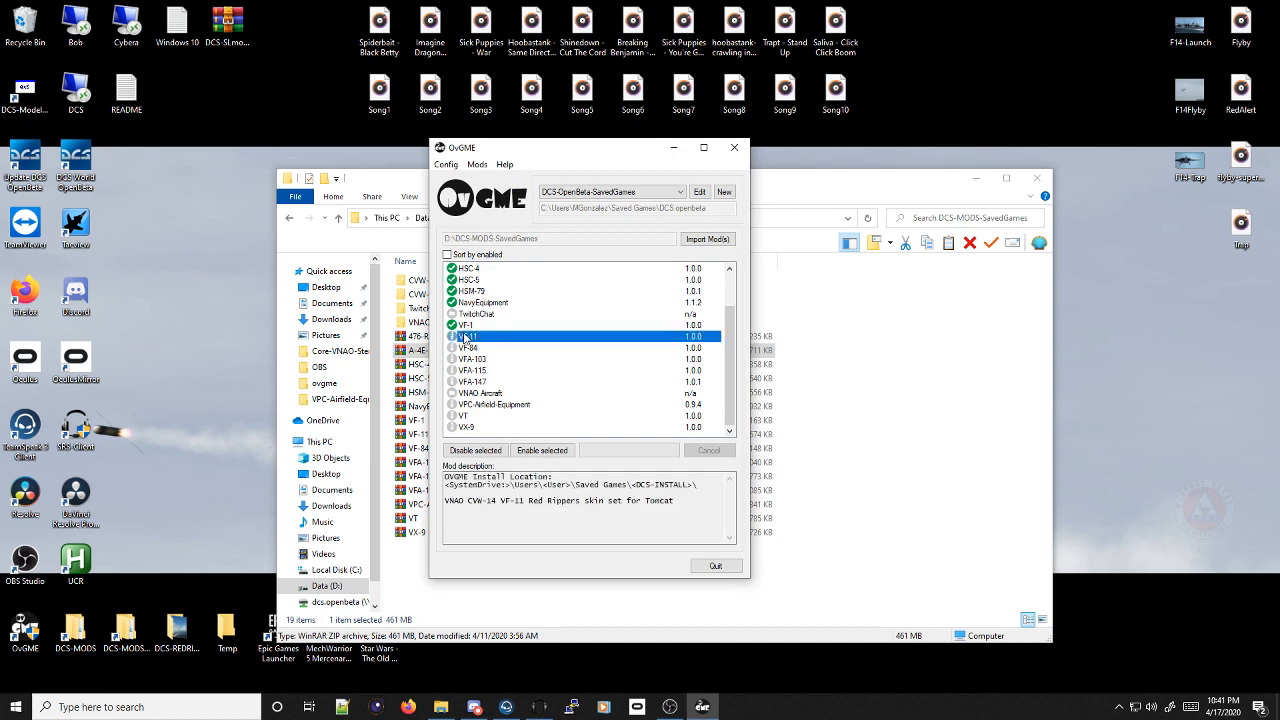
double_click(470, 340)
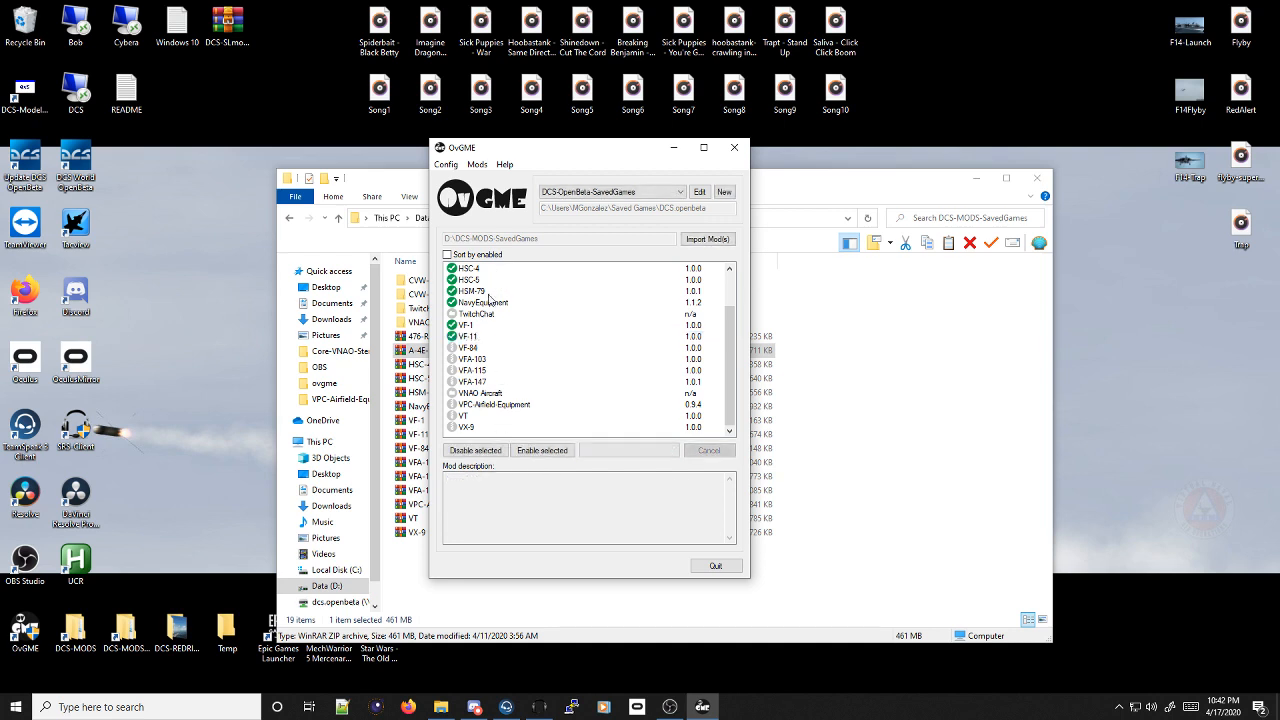
scroll(490, 303, up, 2)
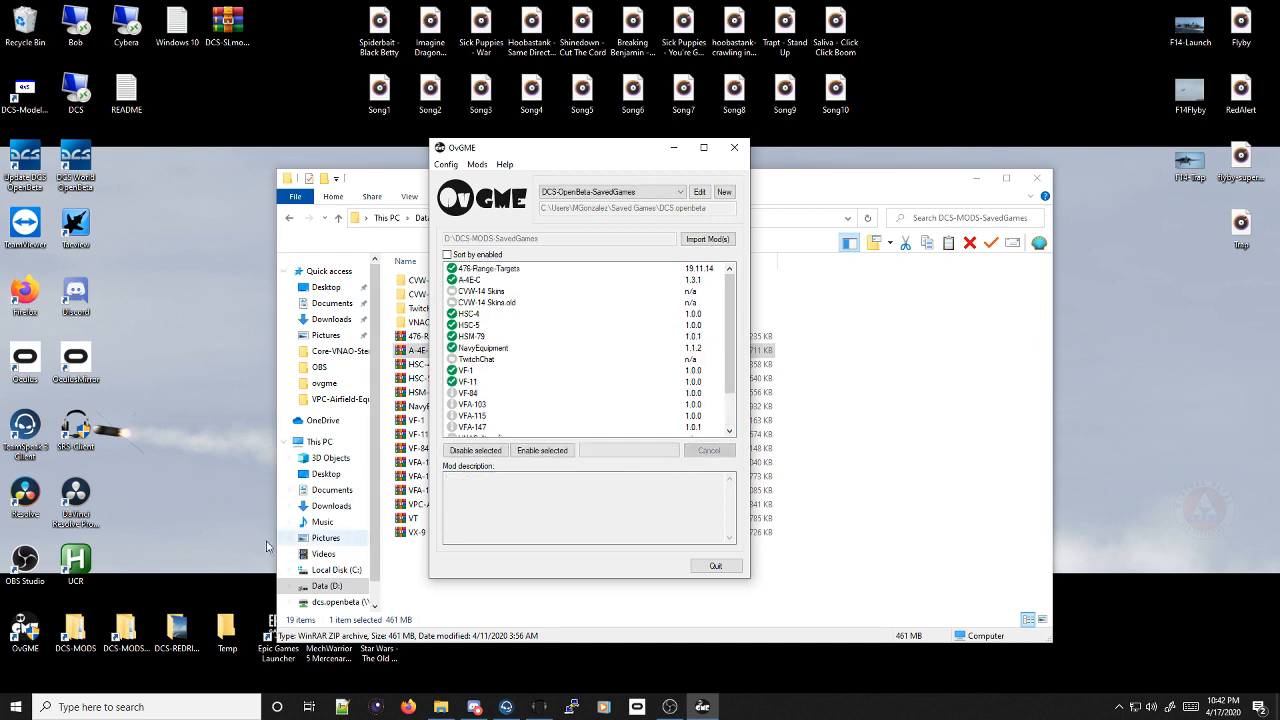